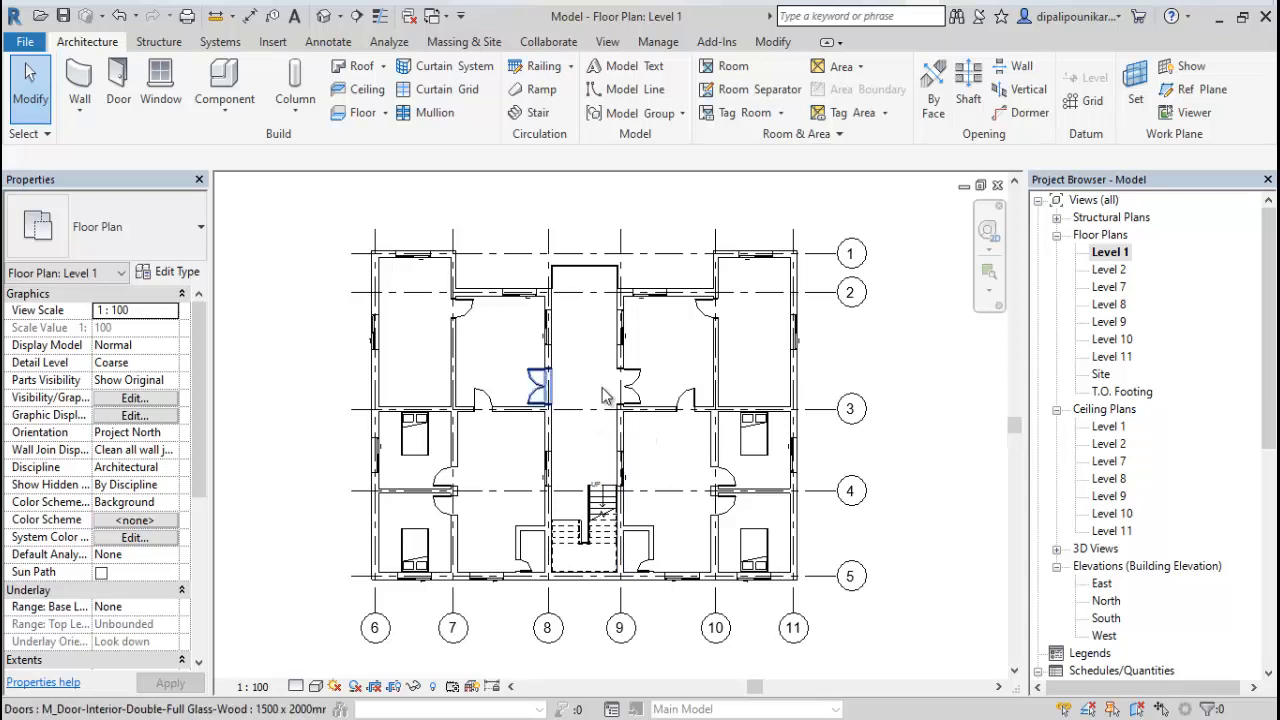
Open the South elevation and examine the level lines and their names from the footing up to the upper storeys.
double_click(1105, 620)
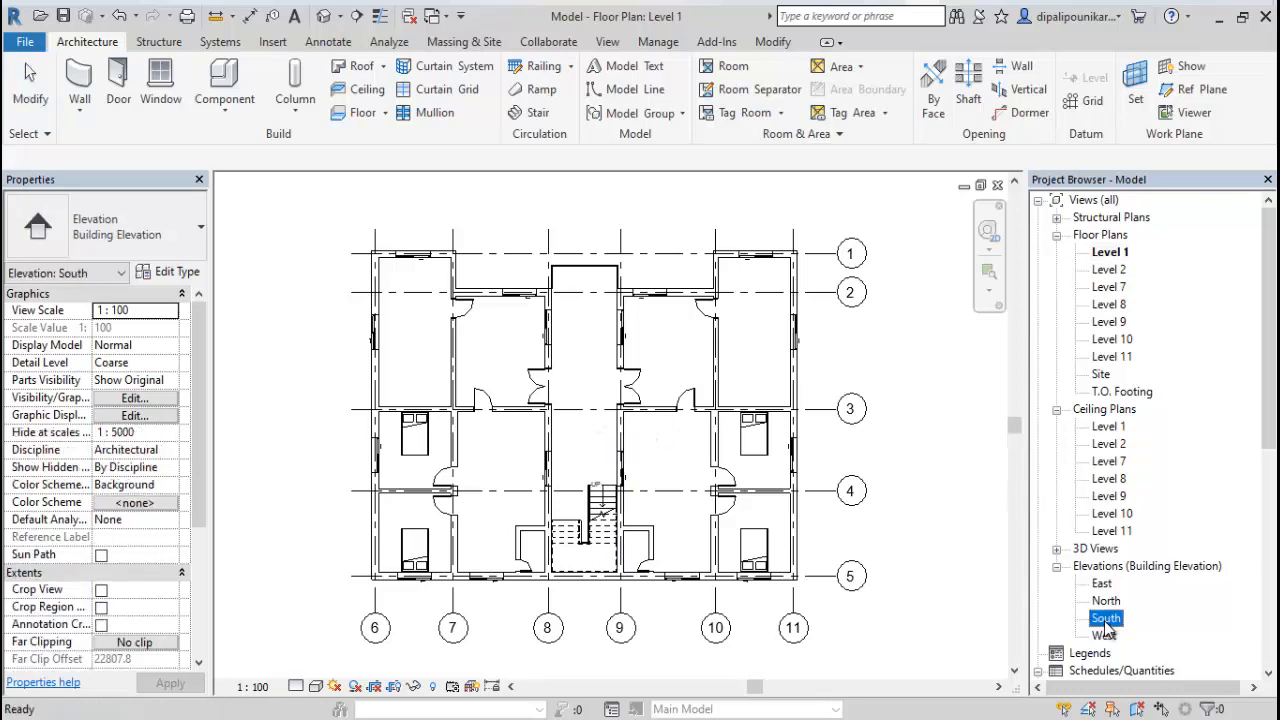
middle_drag(872, 638, 818, 558)
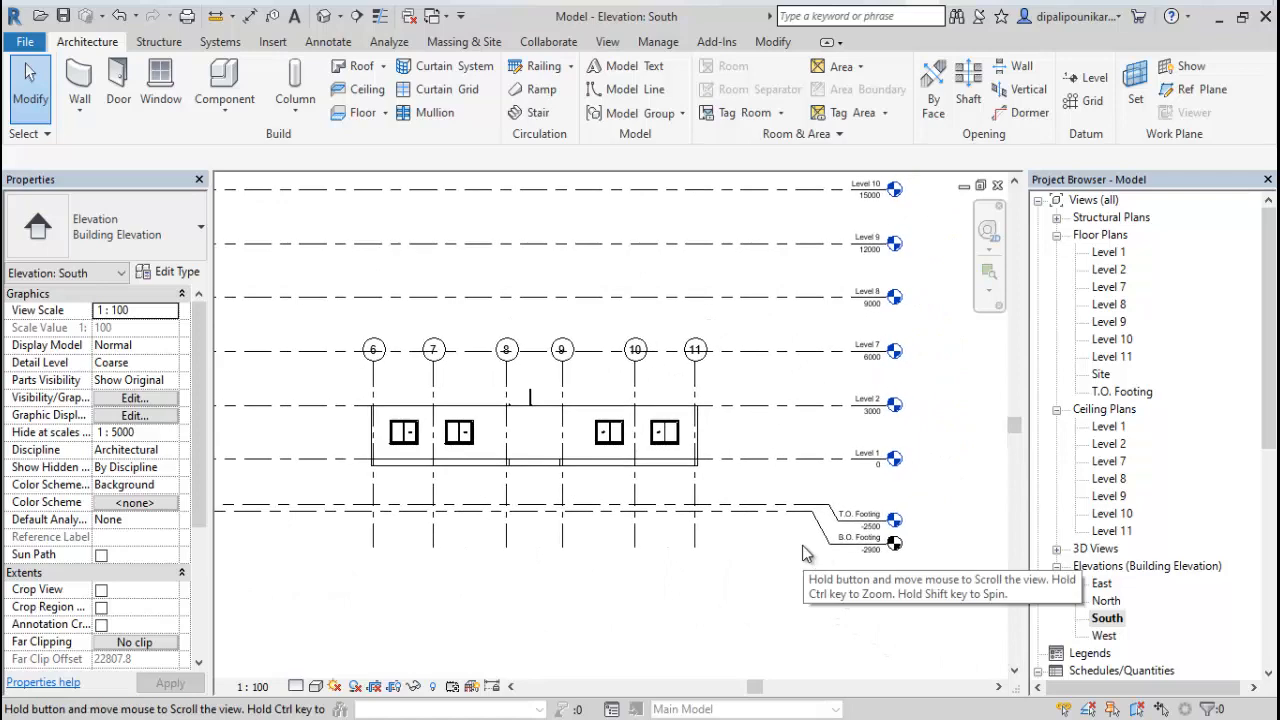
scroll(905, 440, up, 2)
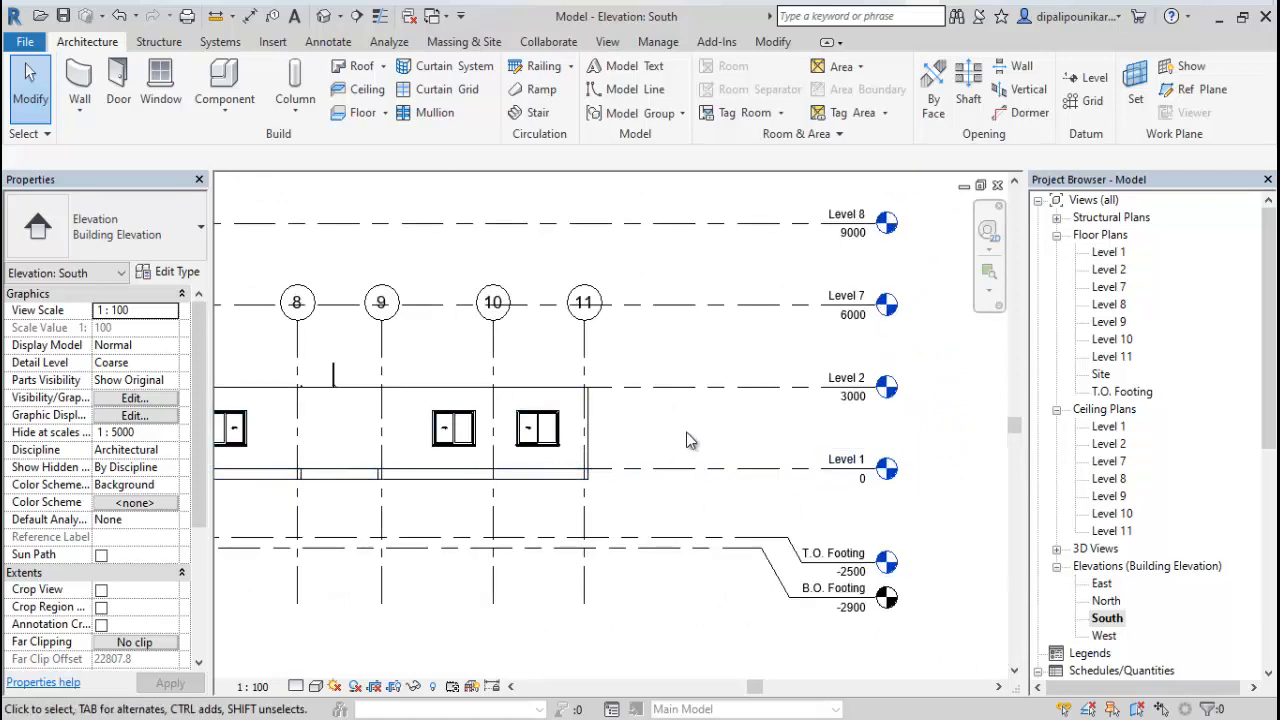
middle_drag(660, 443, 680, 482)
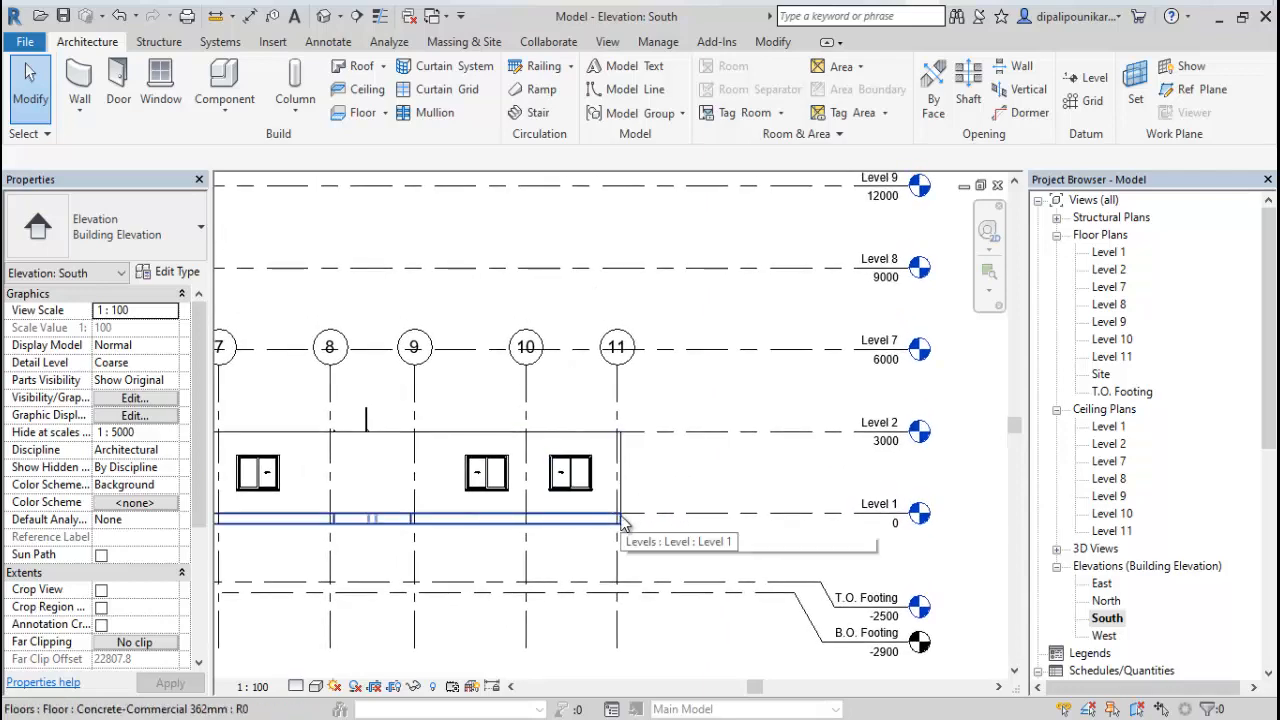
scroll(655, 460, up, 2)
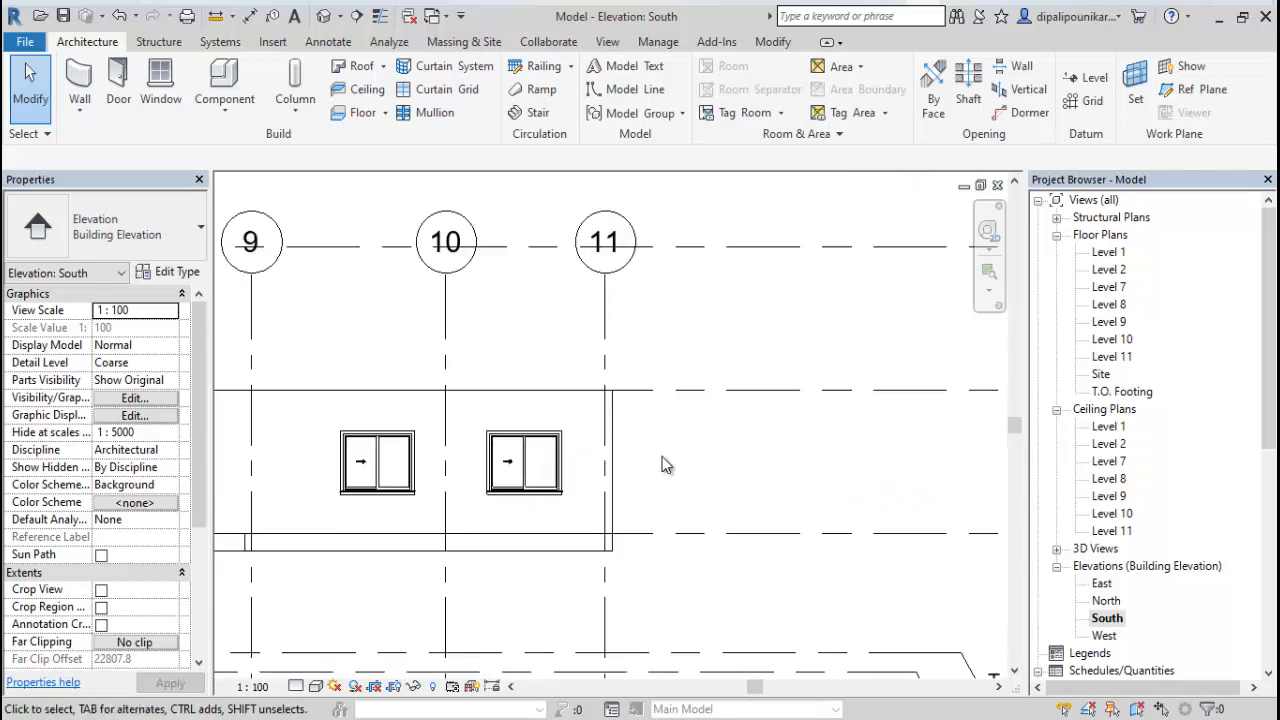
middle_drag(669, 474, 628, 495)
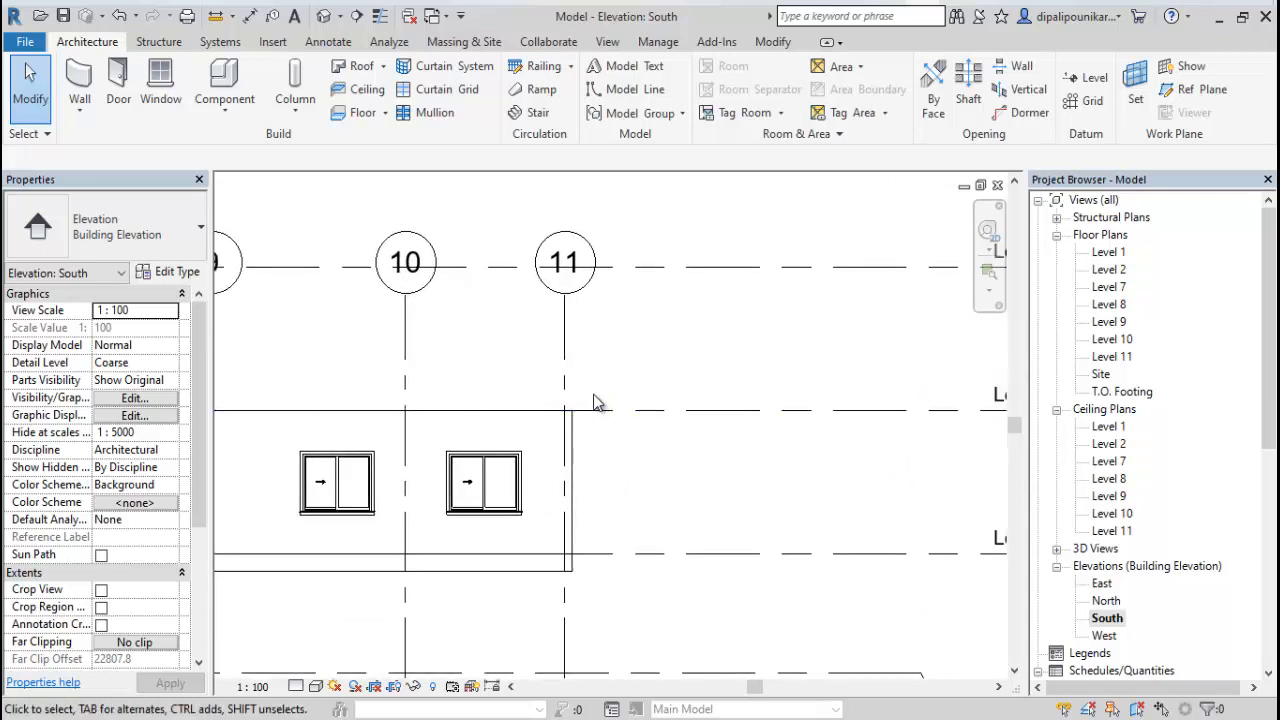
scroll(591, 405, down, 2)
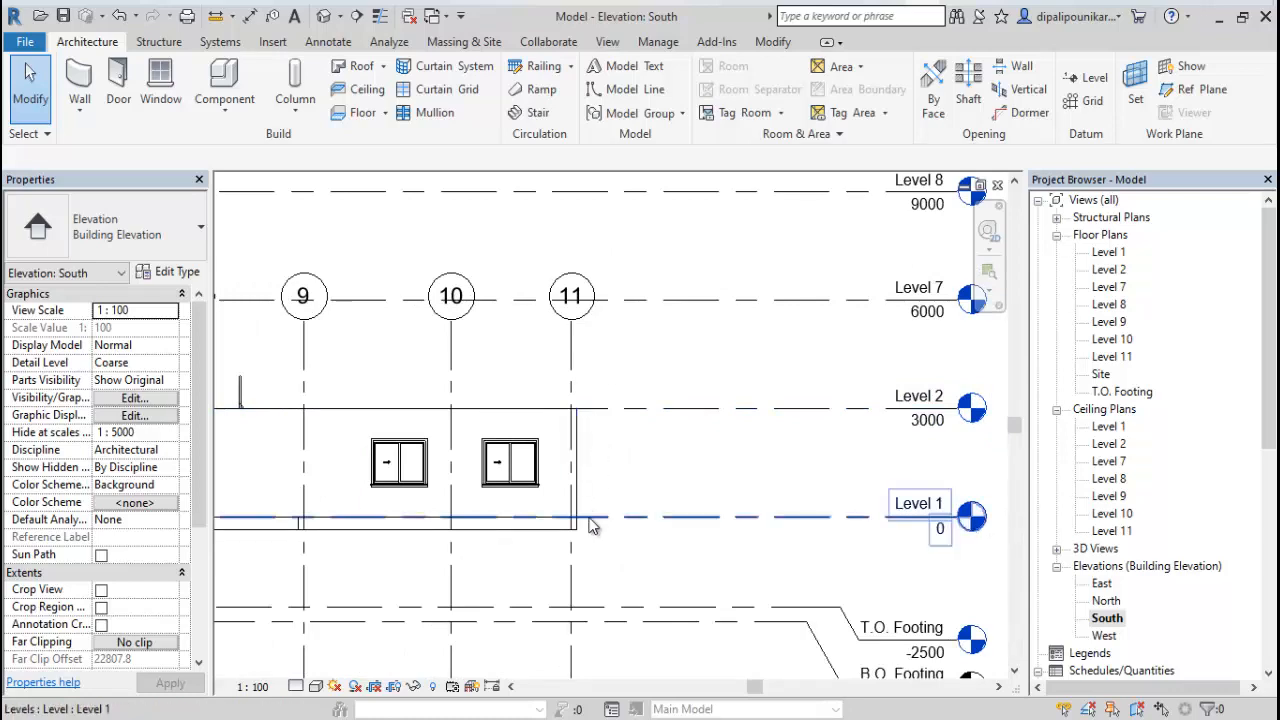
scroll(597, 480, down, 2)
middle_drag(600, 440, 534, 525)
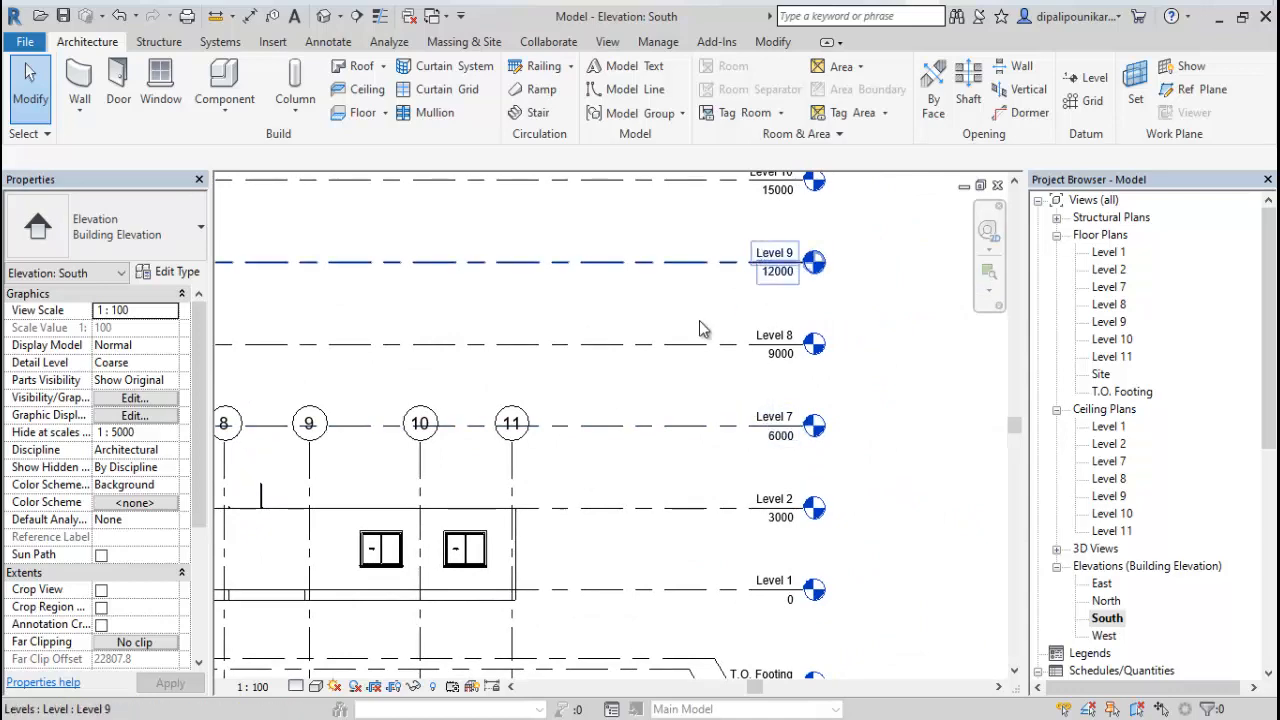
middle_drag(686, 377, 641, 411)
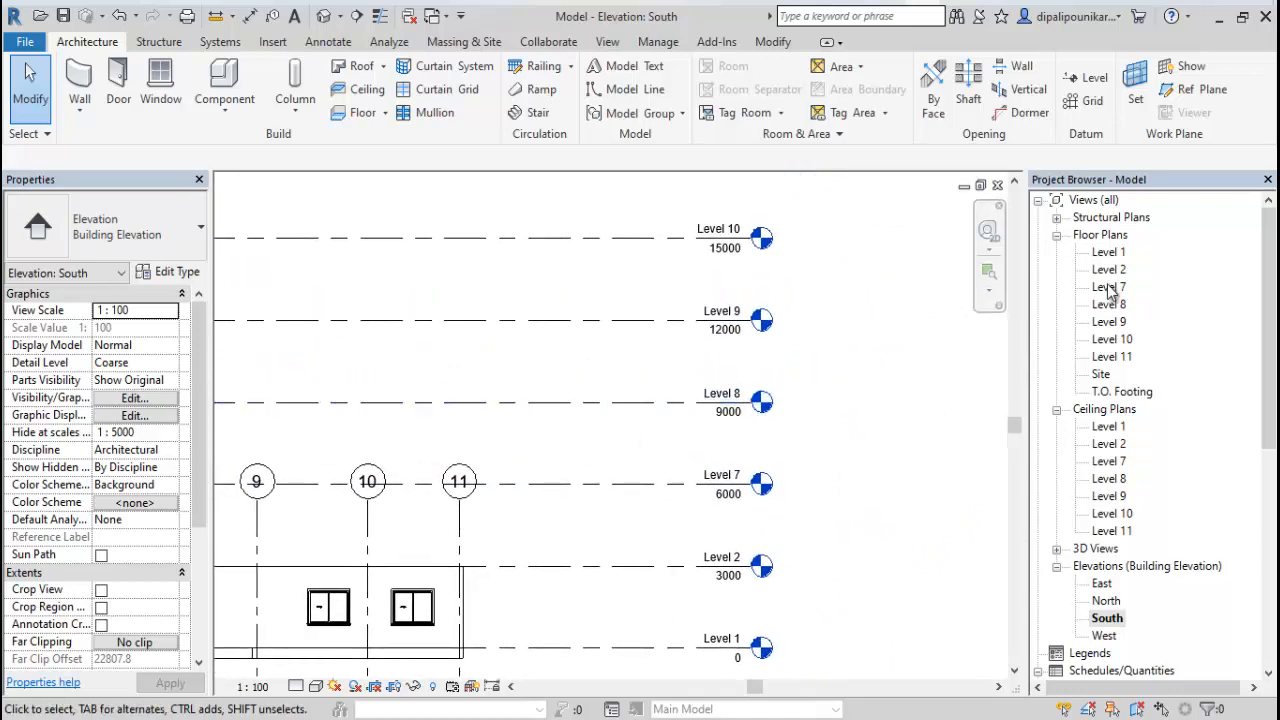
Rename the Level 7 floor plan as Level 3, including its corresponding level and views.
click(1108, 287)
right_click(1108, 287)
click(1097, 570)
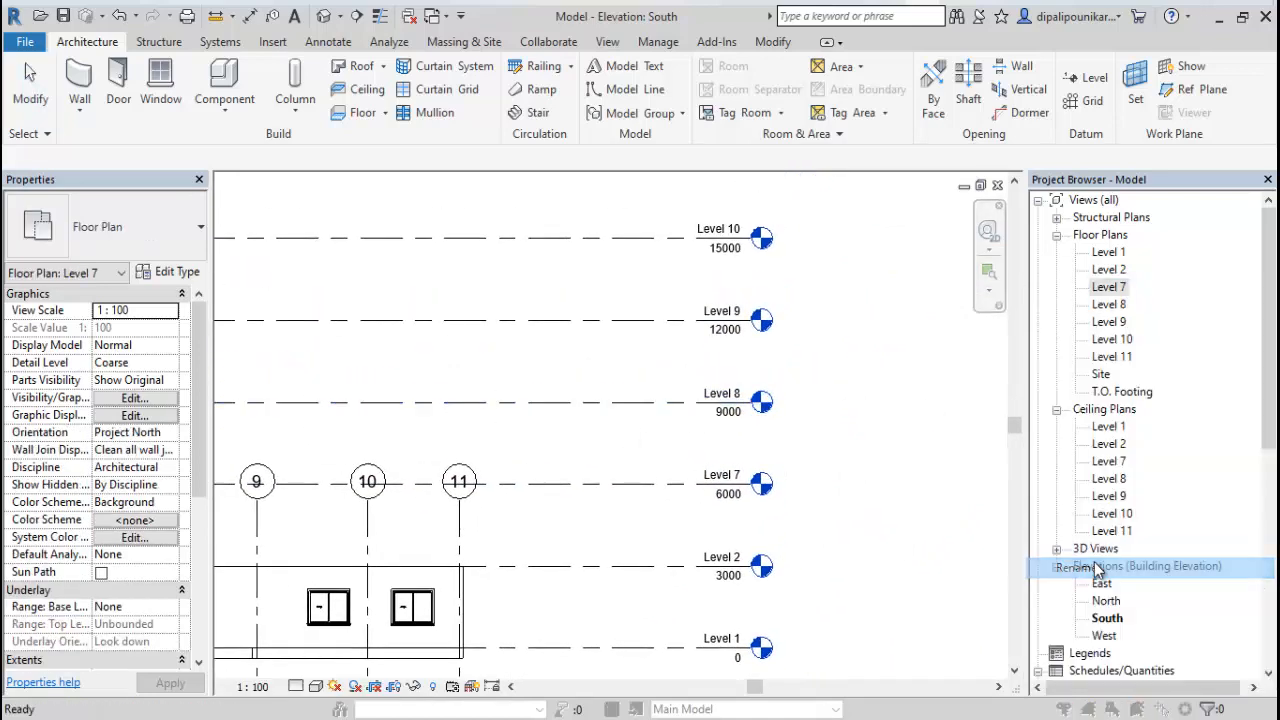
click(566, 560)
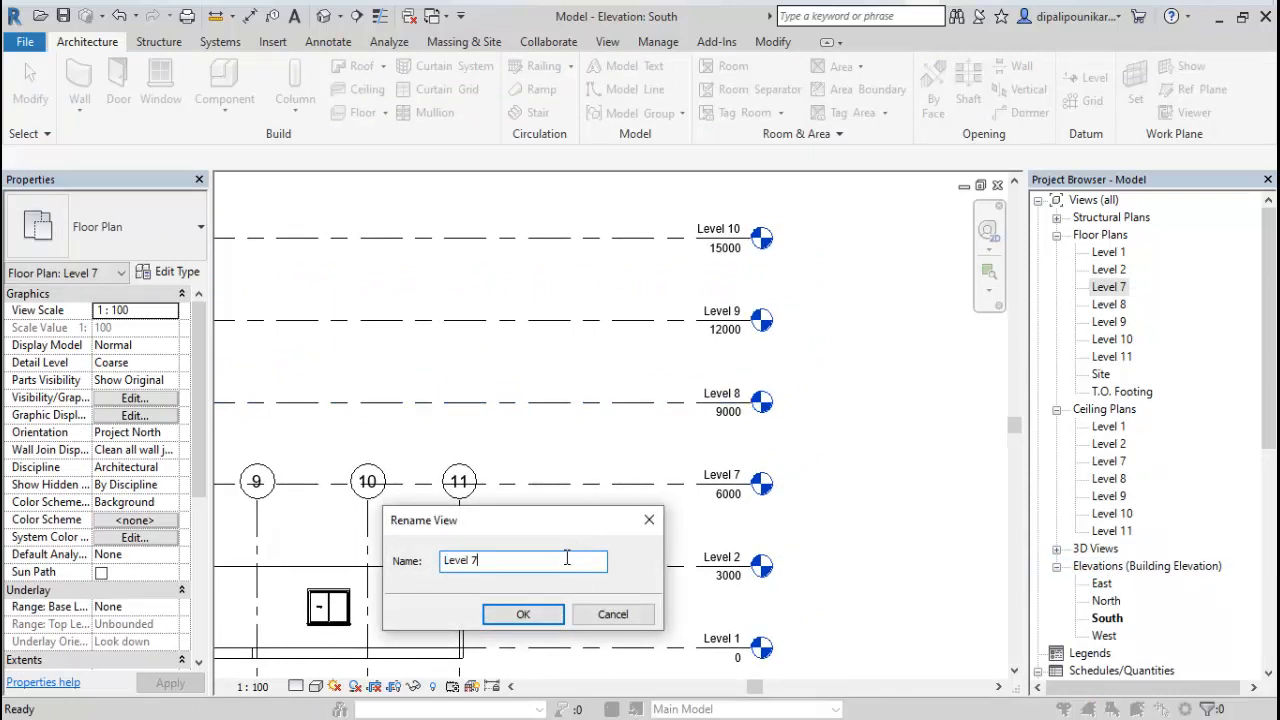
text(8)
click(524, 614)
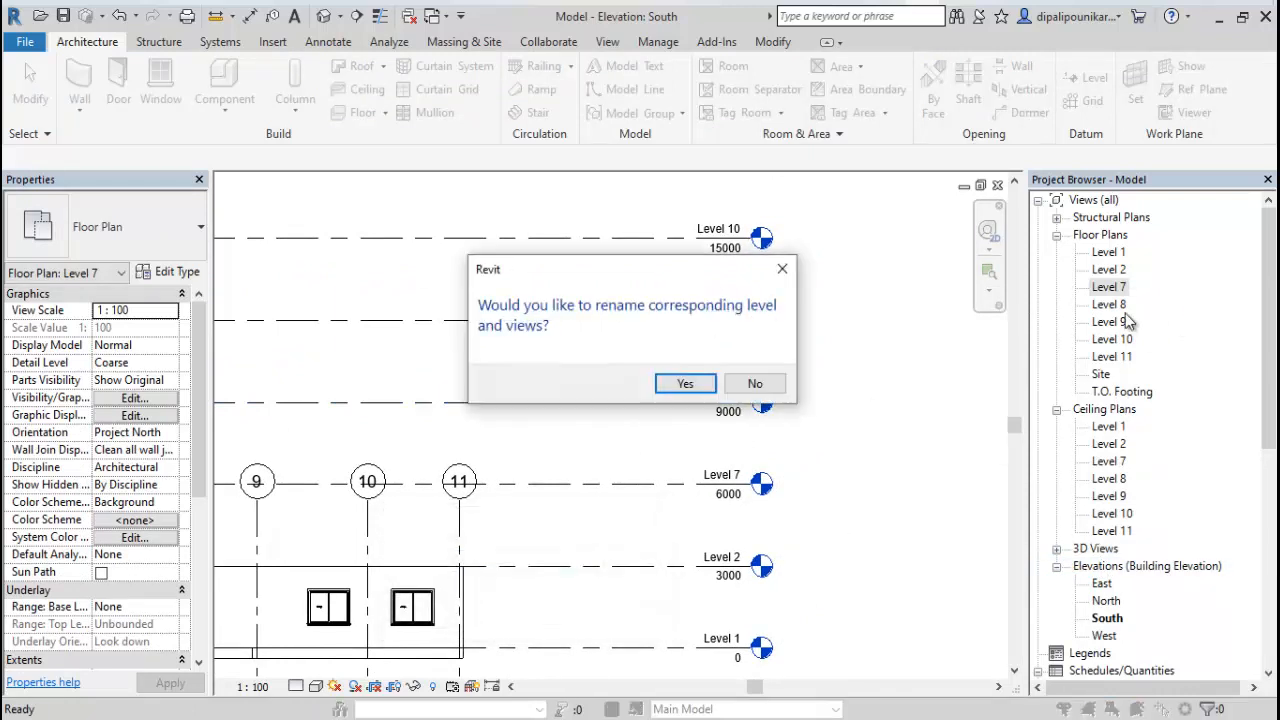
click(685, 384)
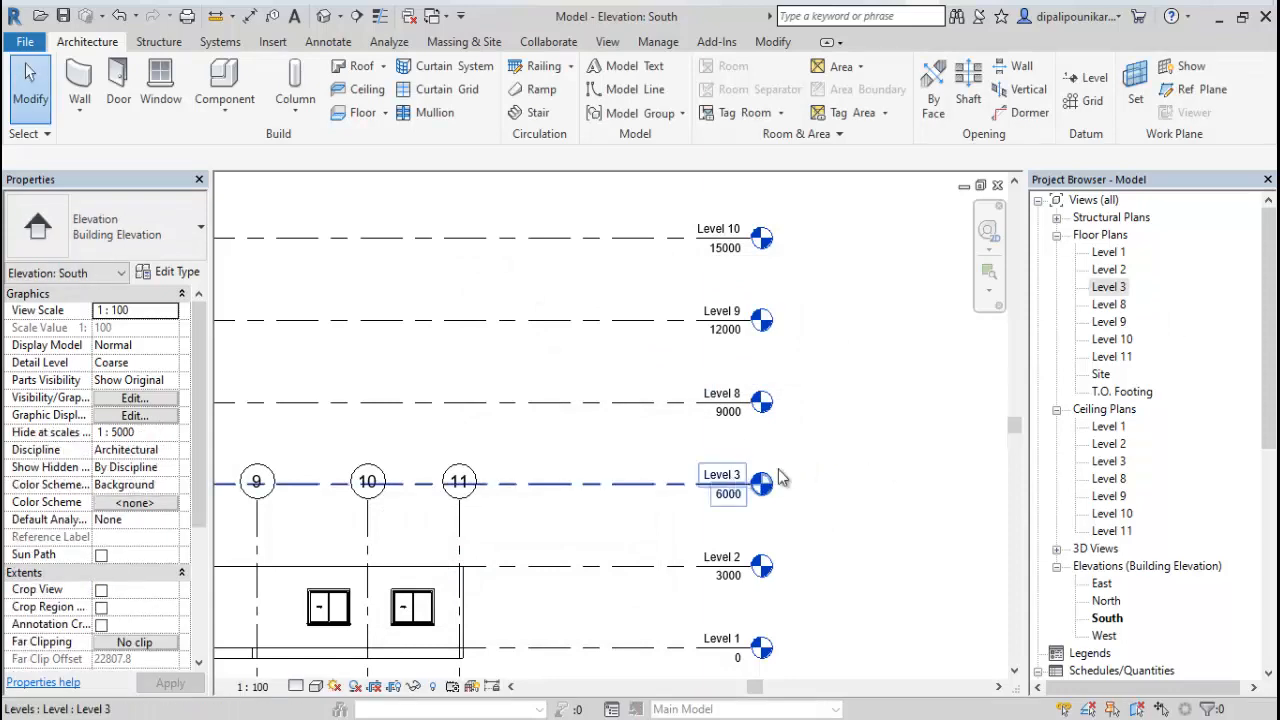
Rename the Level 8 floor plan as Level 4, including its corresponding level and views.
right_click(1108, 304)
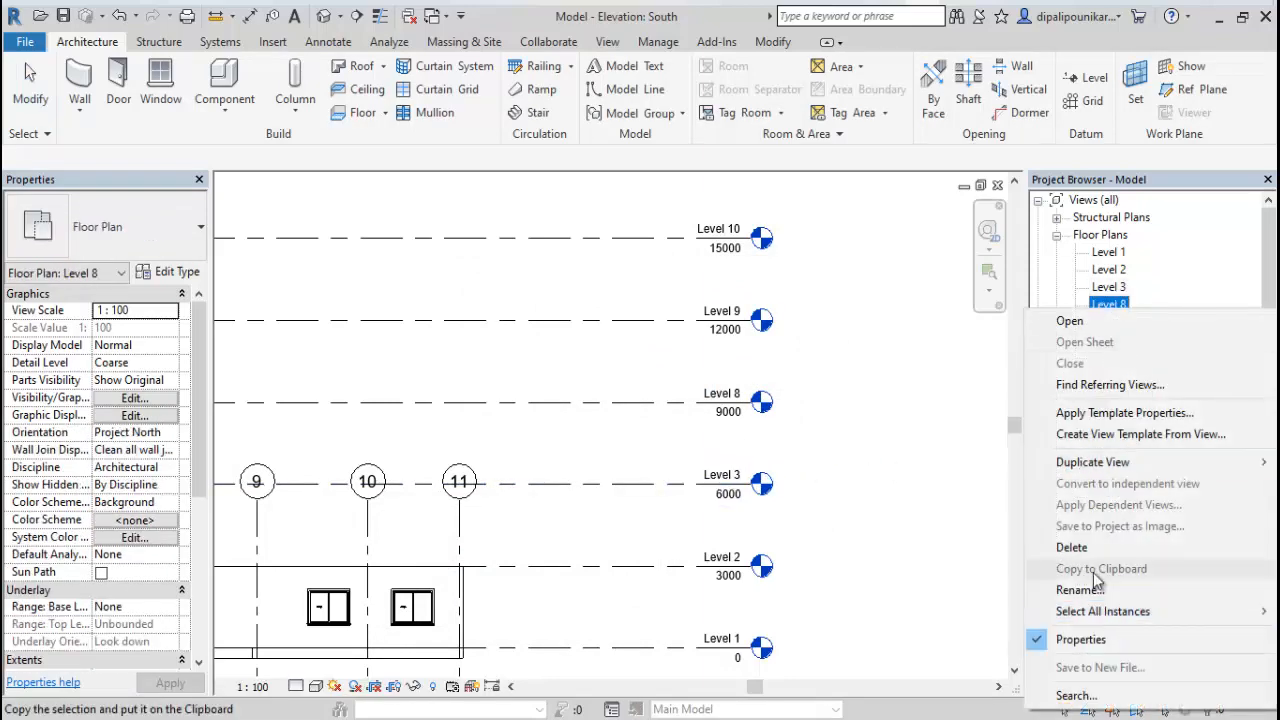
click(1078, 590)
click(507, 558)
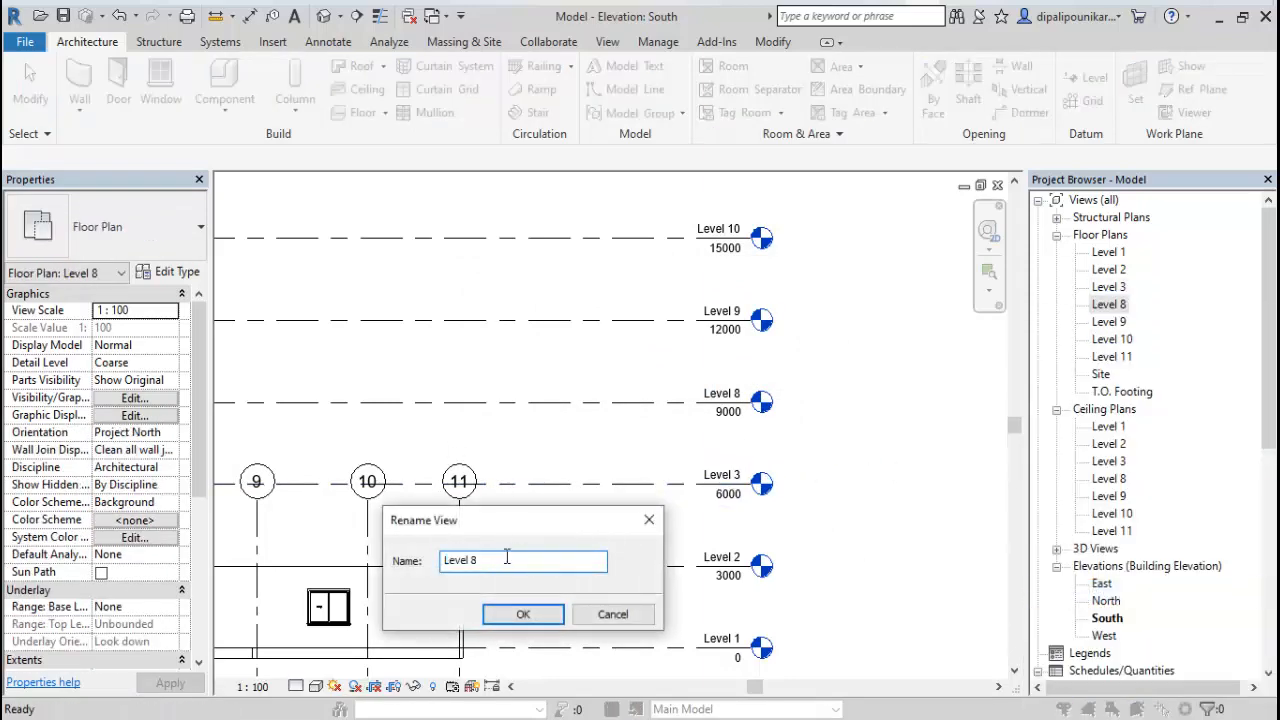
text(4)
click(523, 614)
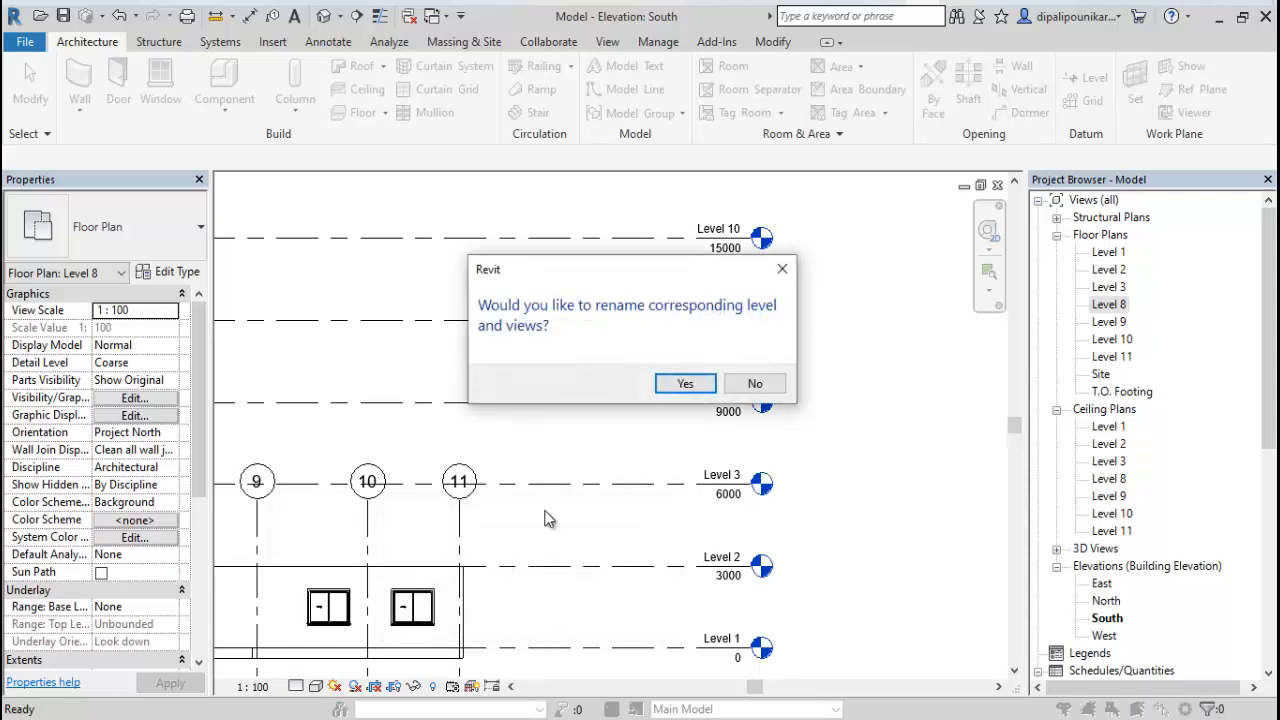
click(684, 384)
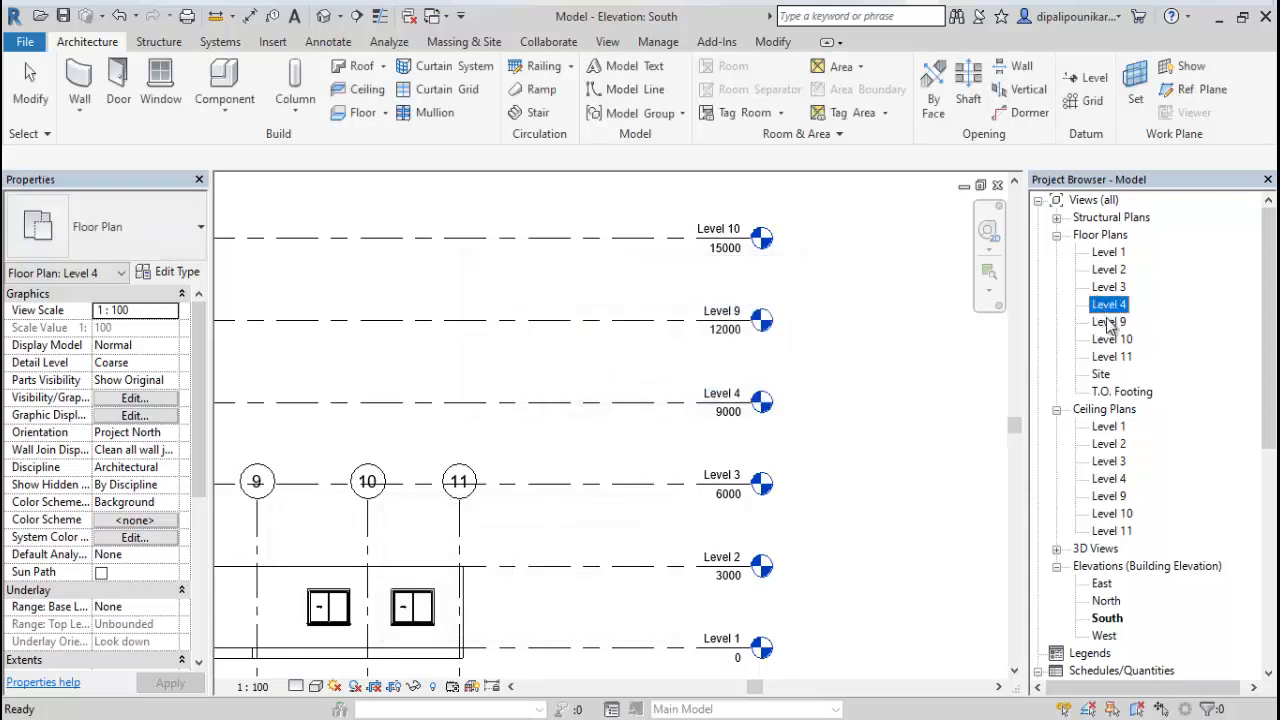
Rename the Level 9 floor plan as Level 5, including its corresponding level and views.
click(1108, 322)
right_click(1108, 322)
click(1078, 590)
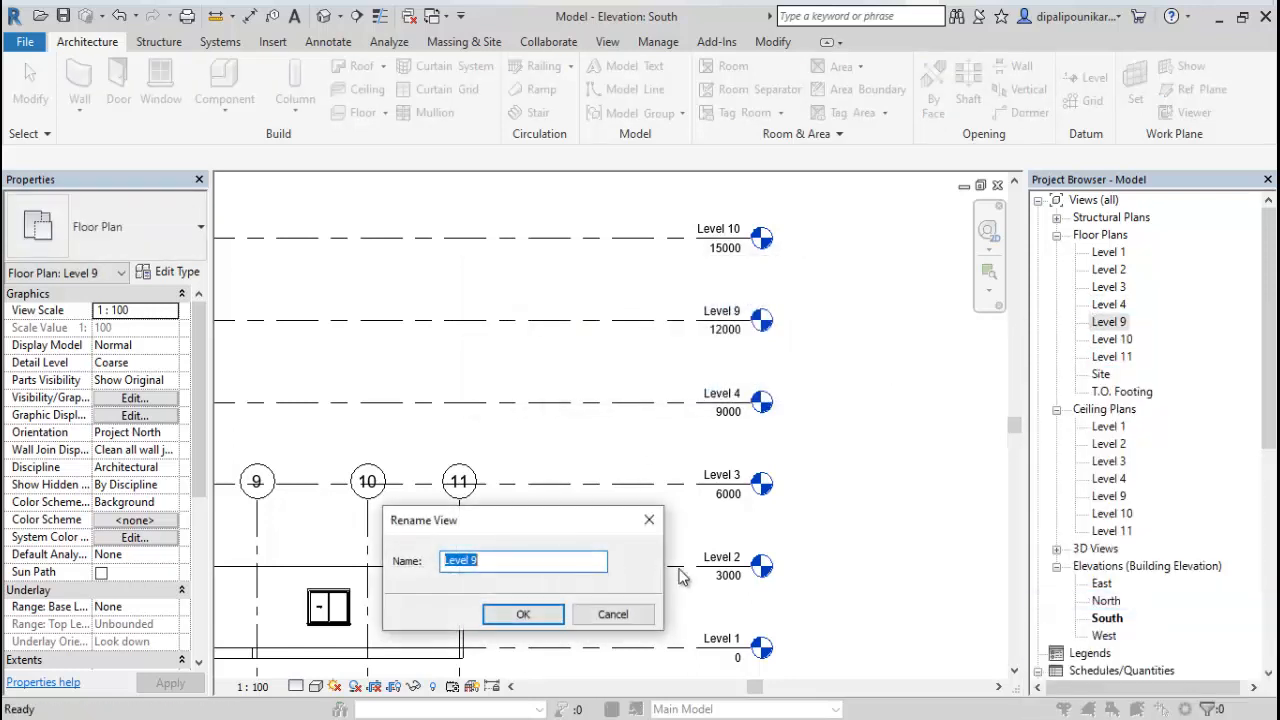
click(557, 563)
text(5)
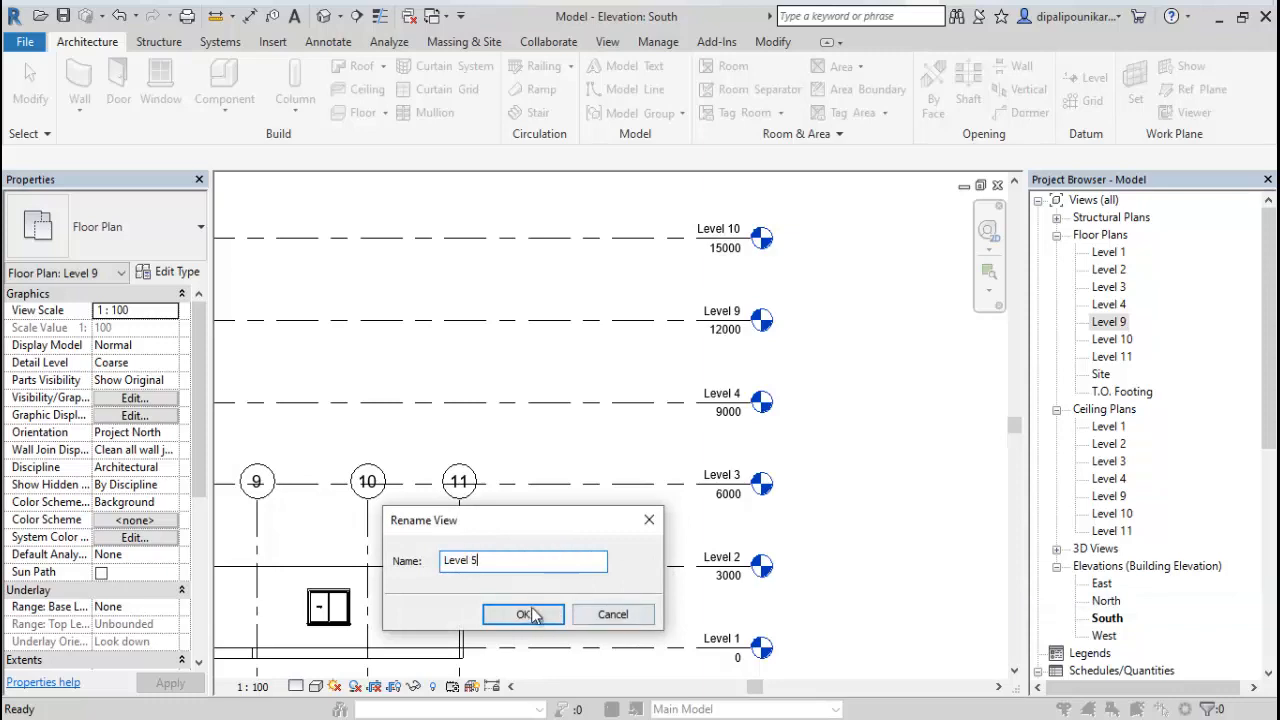
click(523, 614)
key(Return)
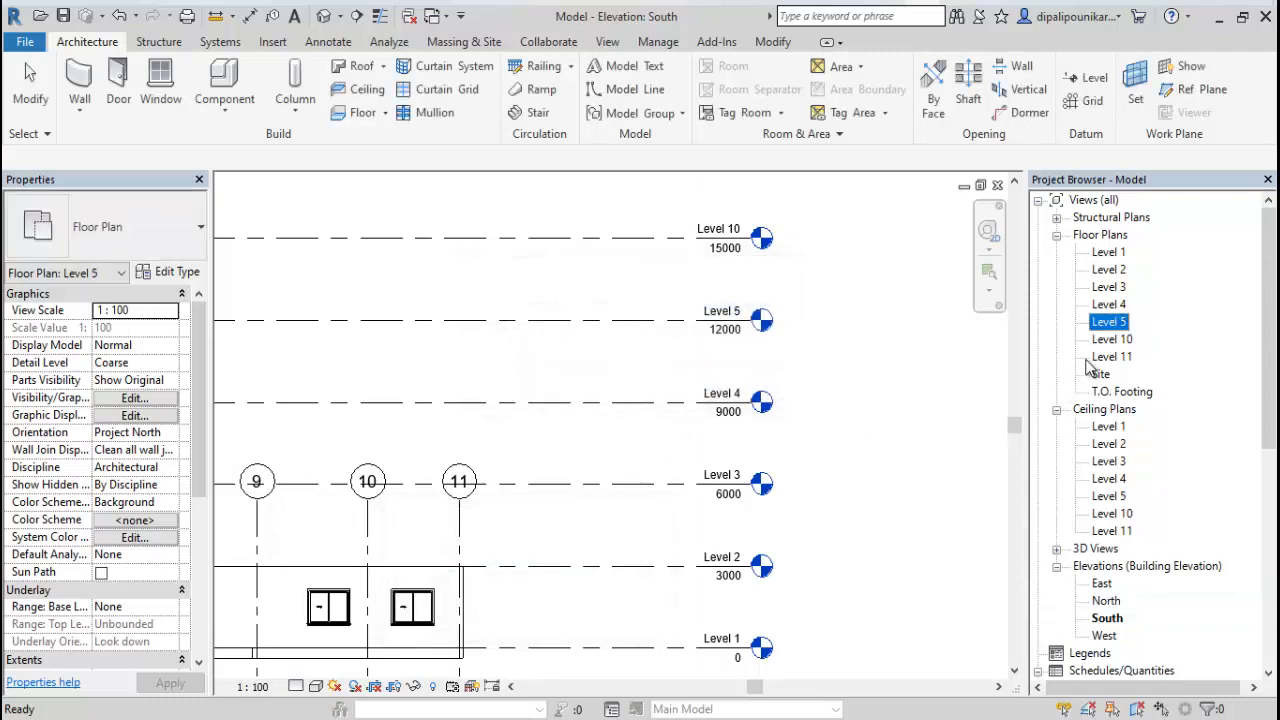
Rename the Level 10 floor plan as Level 6, including its corresponding level and views.
click(1112, 339)
right_click(1112, 339)
click(1063, 604)
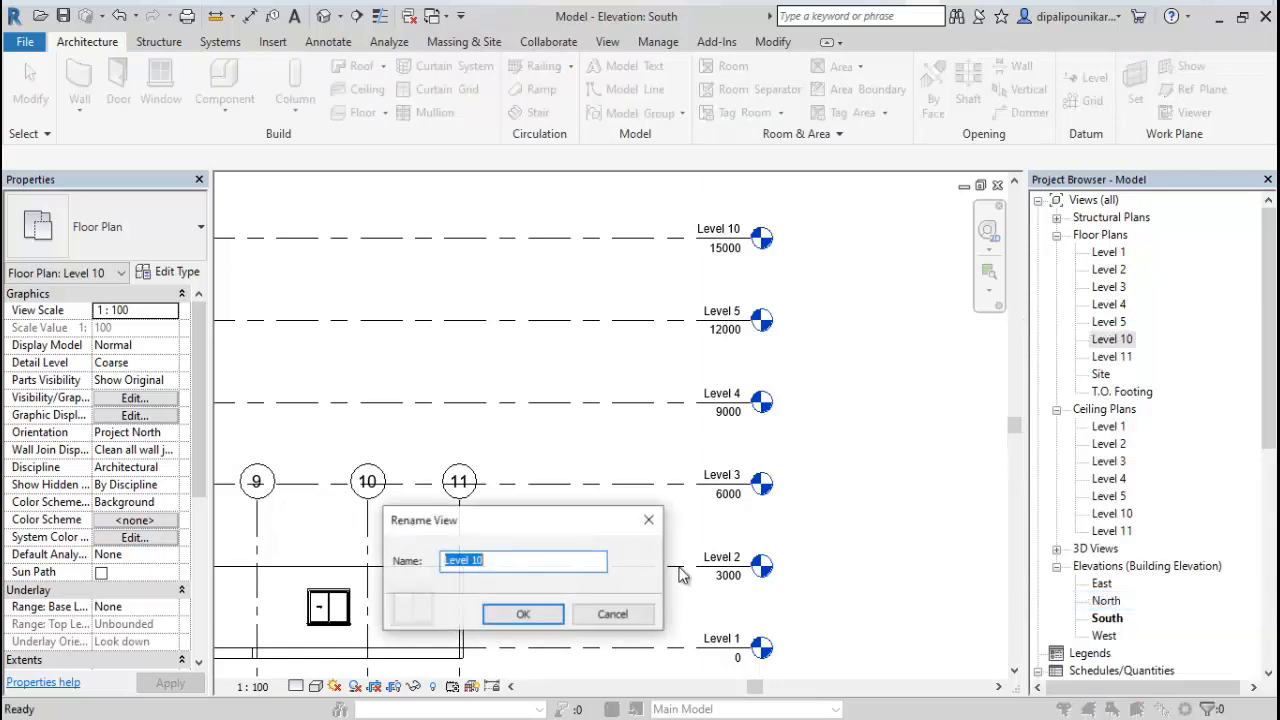
click(580, 560)
text(6)
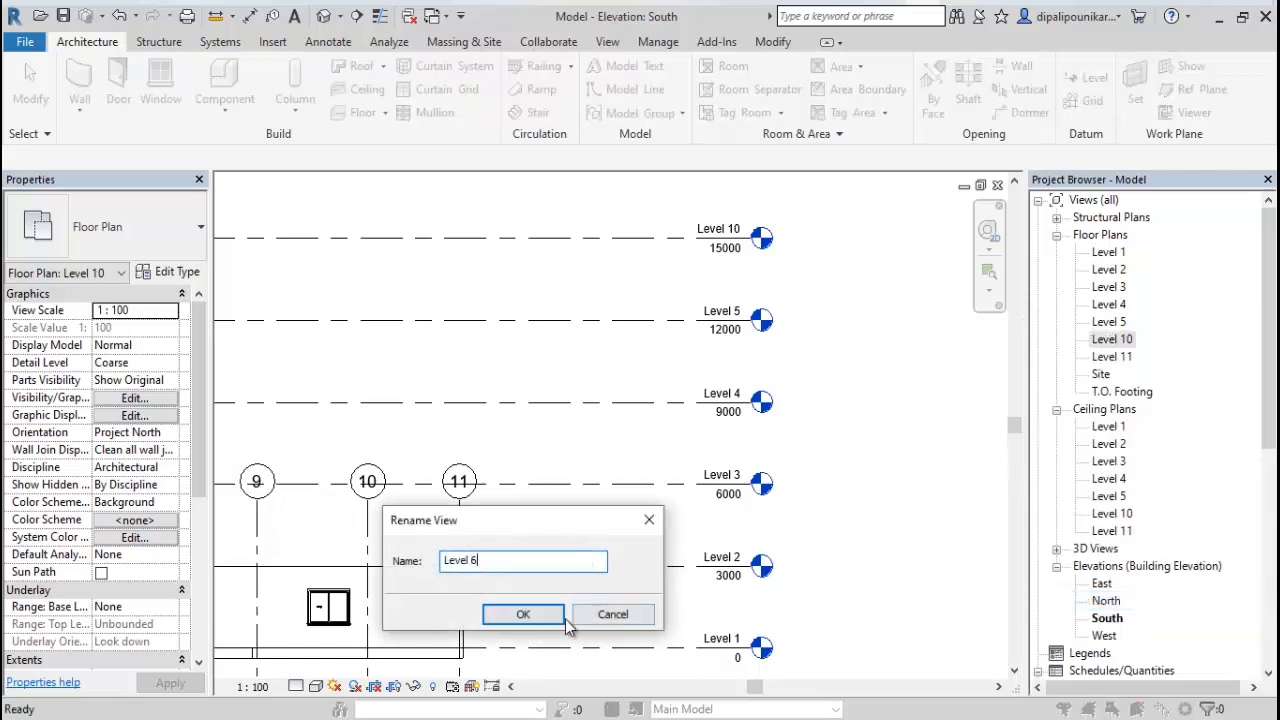
click(523, 614)
click(686, 385)
Rename the Level 11 floor plan as Level 7, including its corresponding level and views.
click(1112, 356)
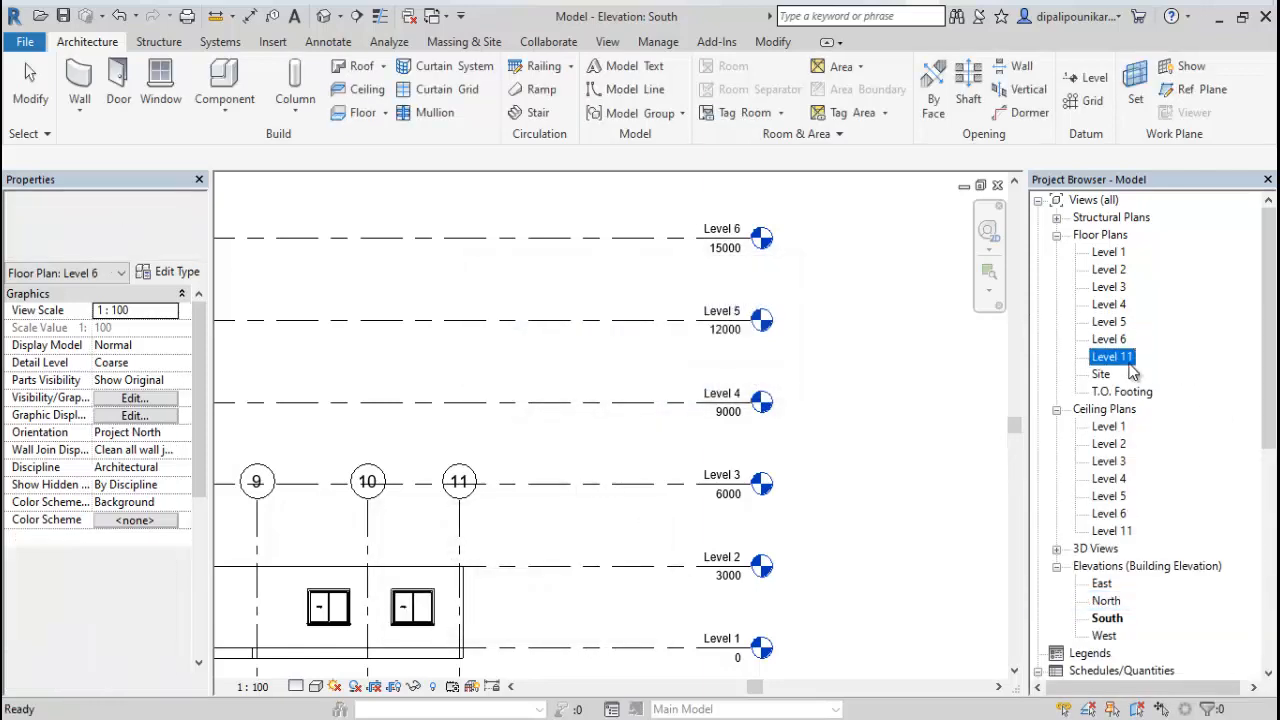
right_click(1112, 356)
click(1078, 600)
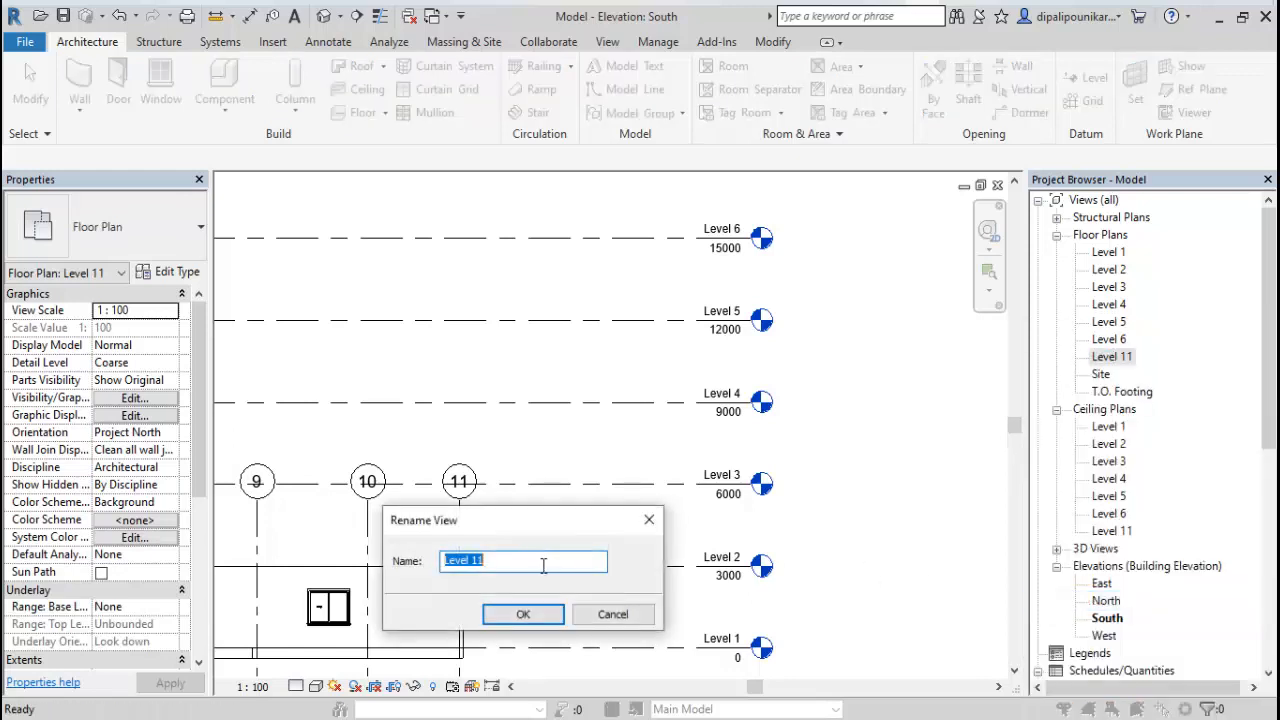
click(543, 563)
text(7)
click(523, 614)
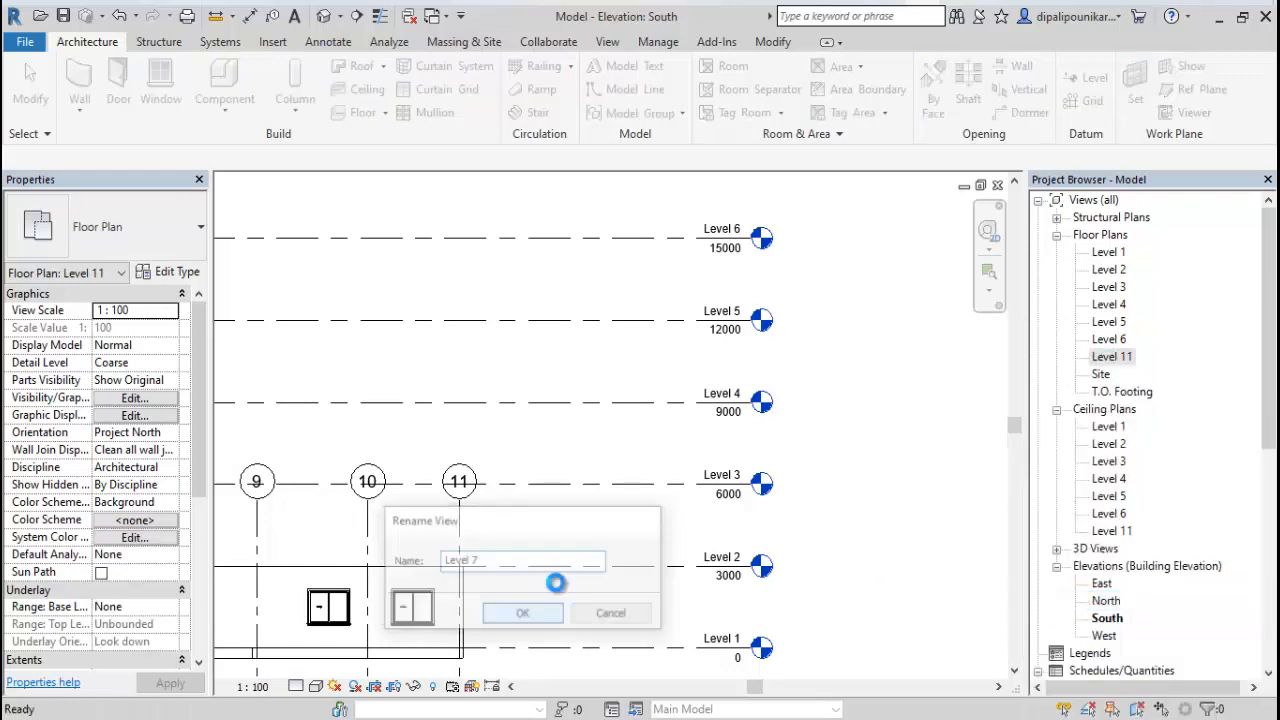
click(685, 385)
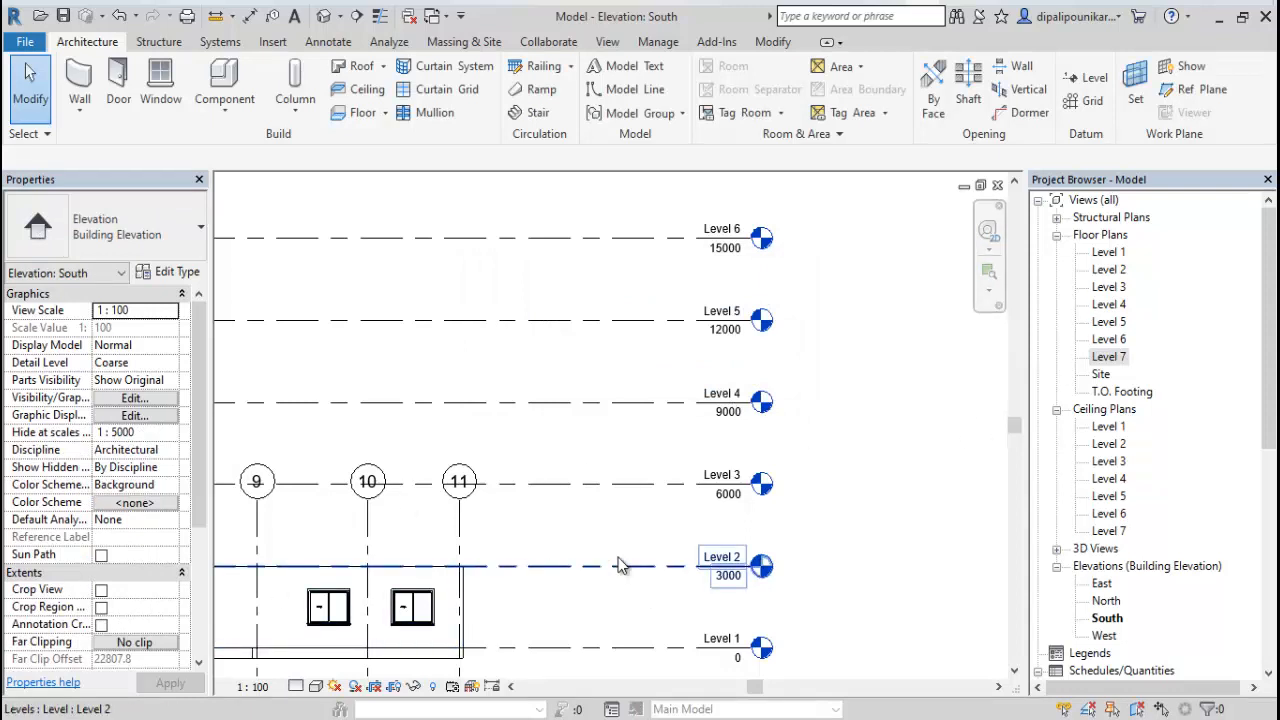
Open the Level 2 floor plan and expand the Structural Plans group among the project views.
double_click(1108, 270)
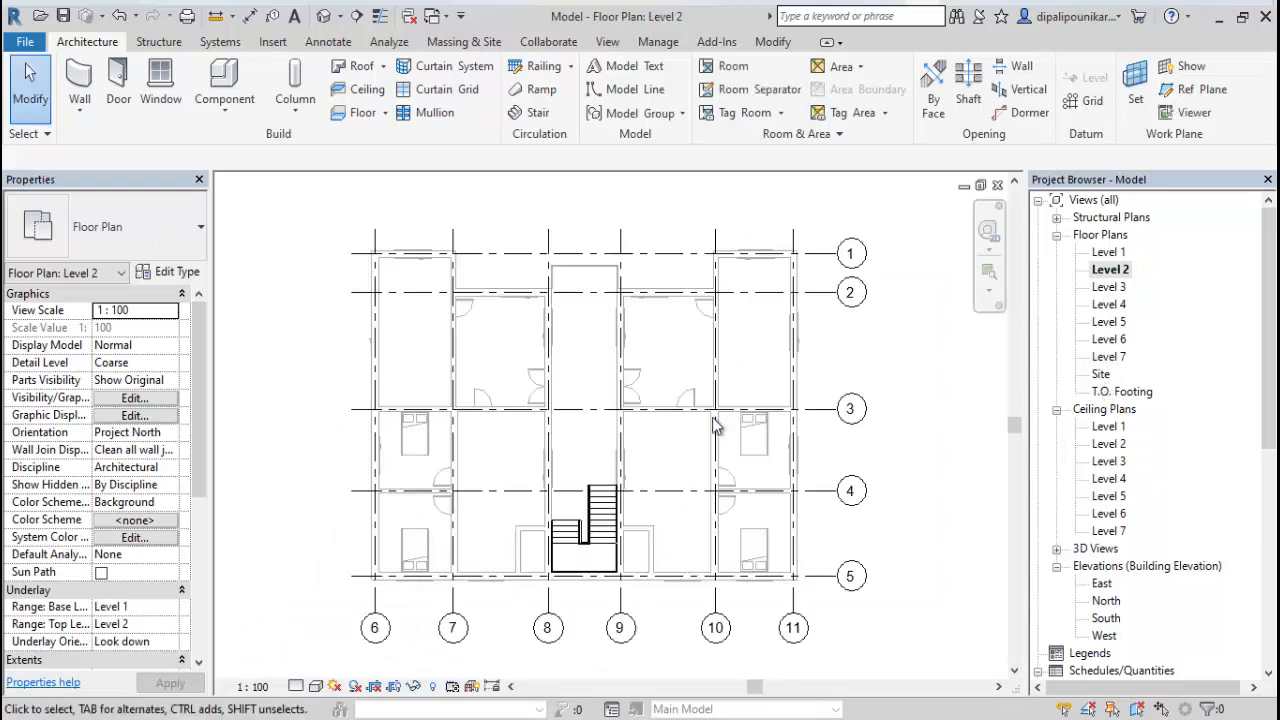
scroll(288, 210, up, 2)
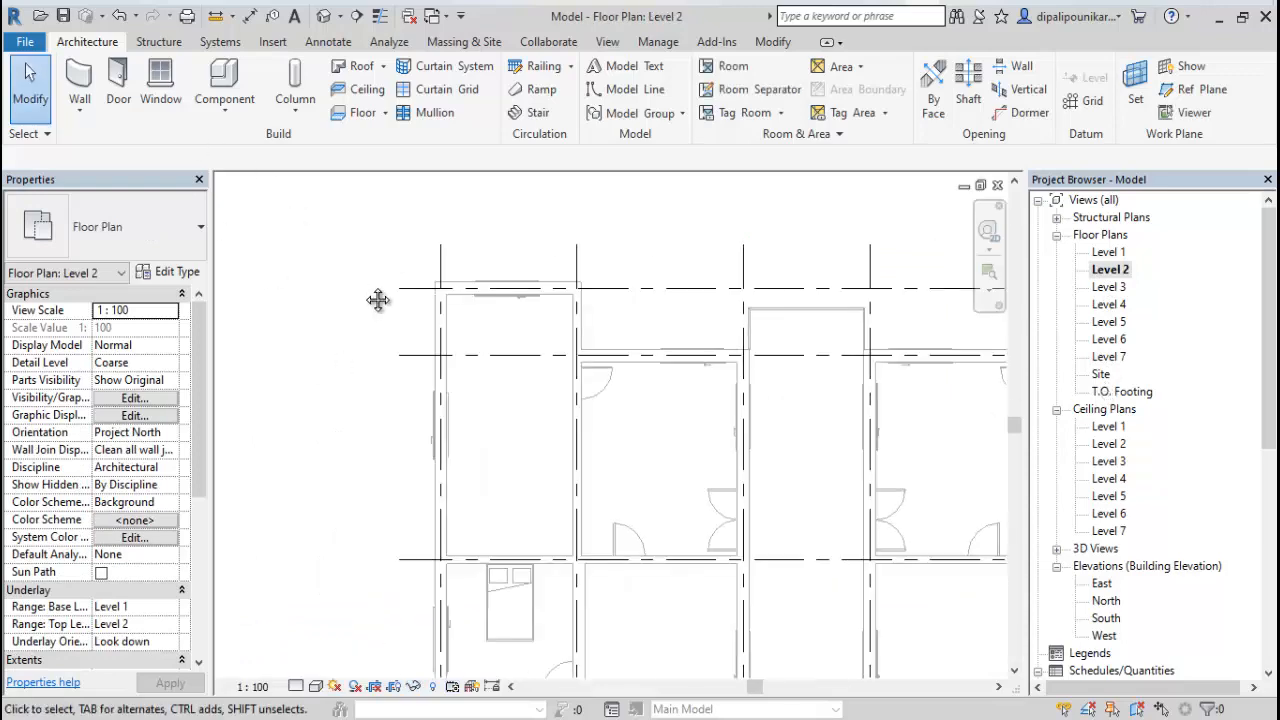
middle_drag(378, 300, 333, 255)
click(158, 41)
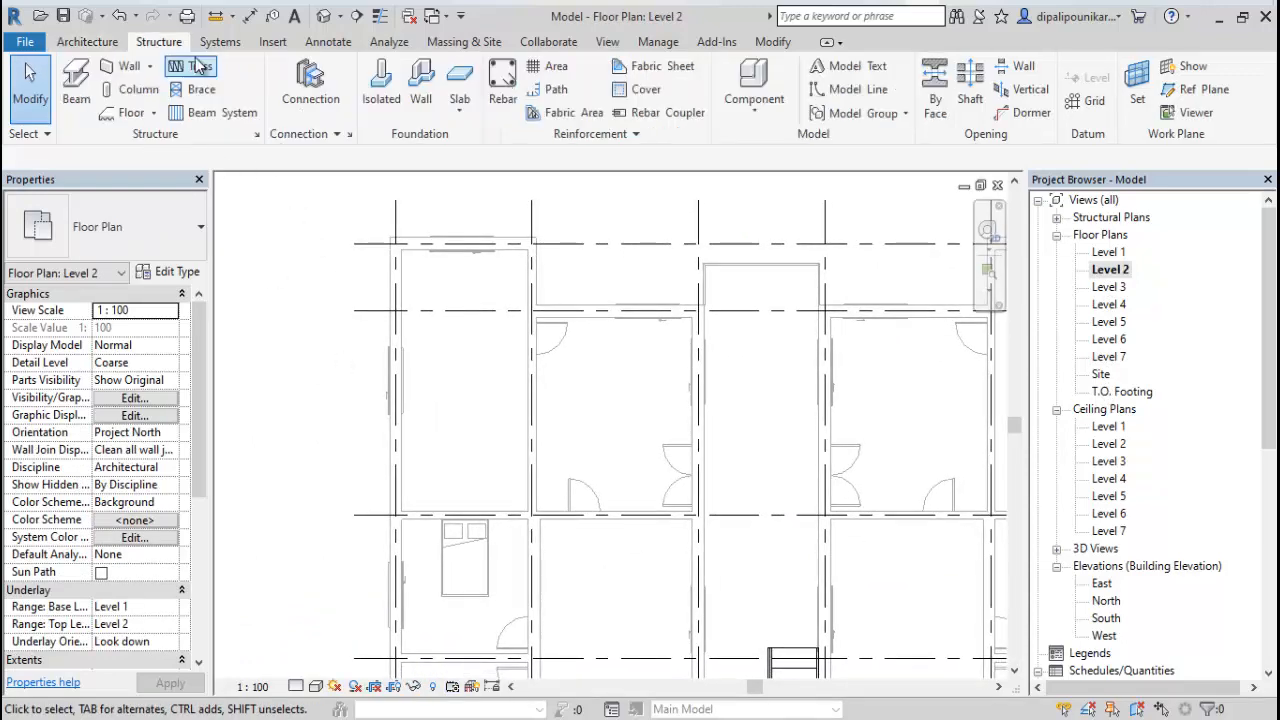
click(87, 41)
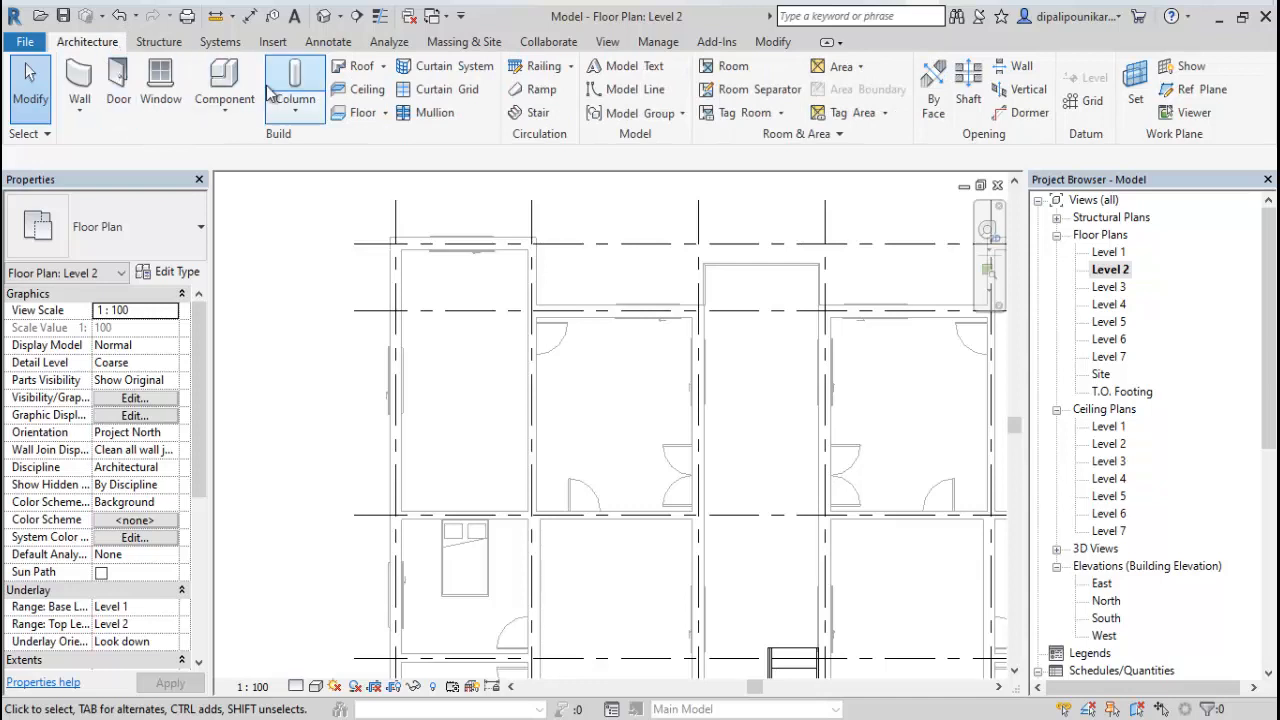
scroll(455, 327, down, 1)
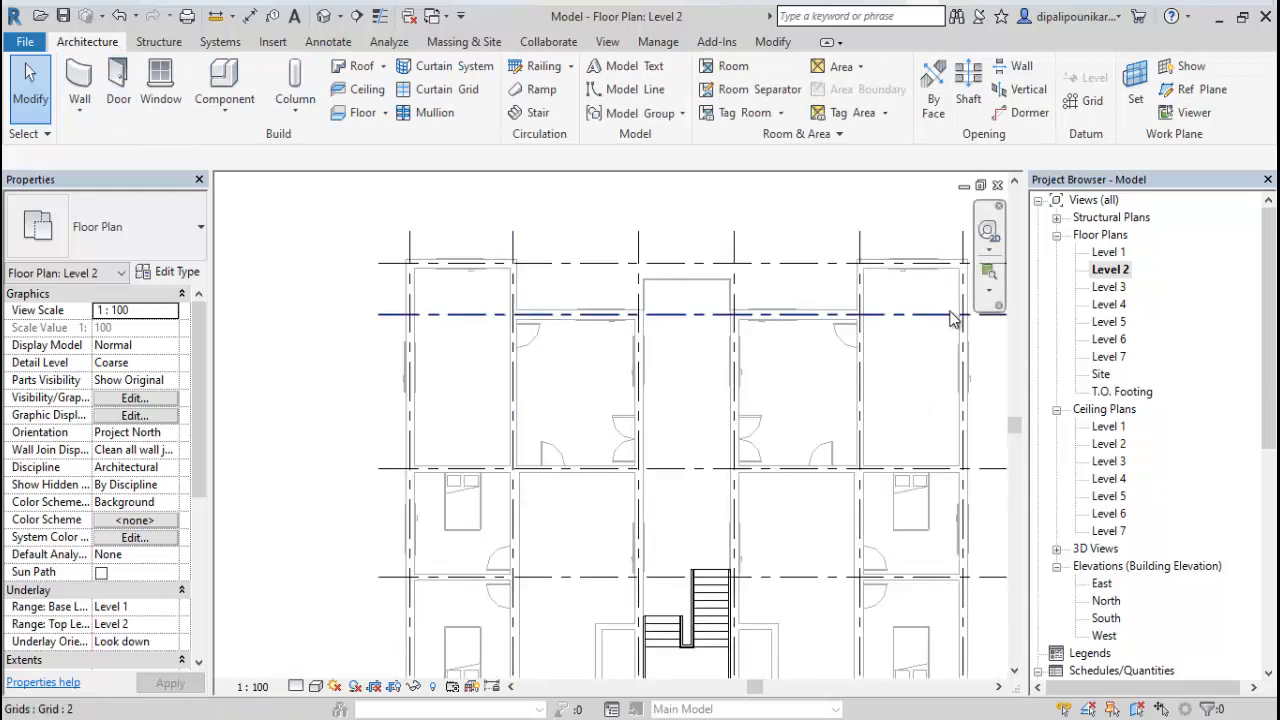
click(1056, 218)
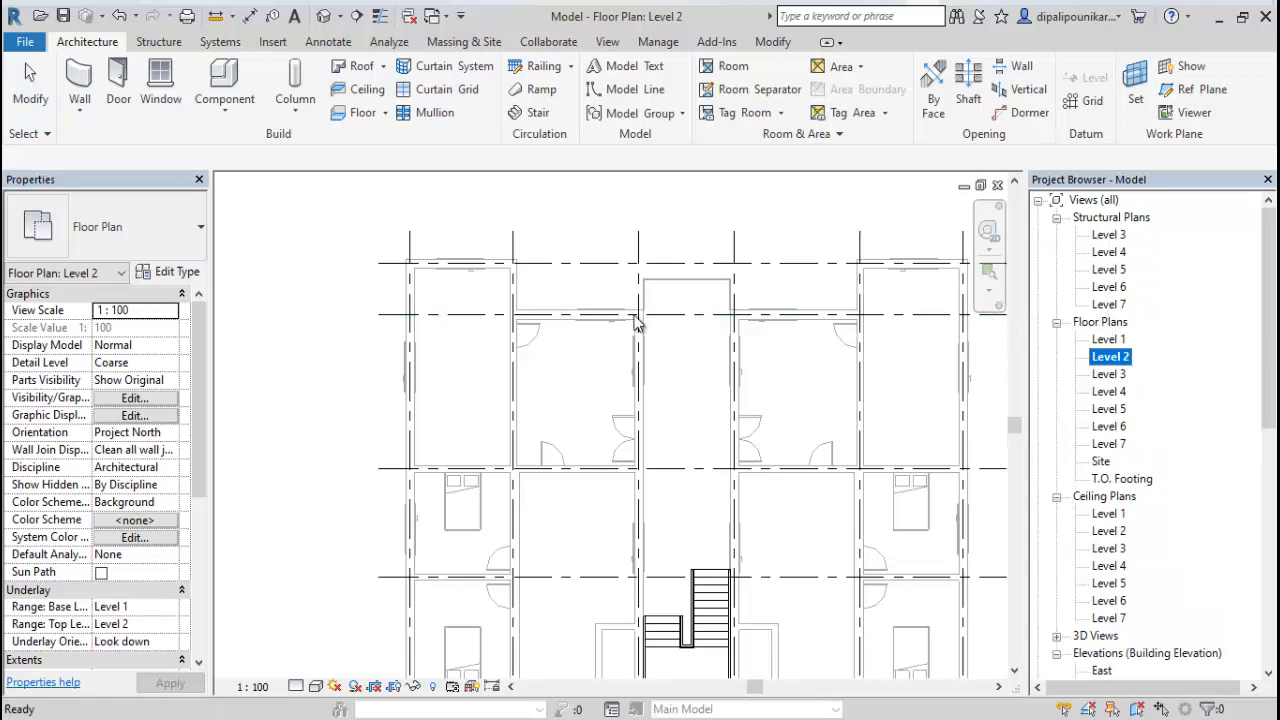
Start placing a vertical structural column on the Level 2 floor plan and open its type properties.
click(158, 41)
scroll(365, 349, down, 2)
mouse_move(365, 349)
middle_down()
mouse_move(309, 343)
mouse_move(374, 363)
mouse_move(378, 352)
middle_up()
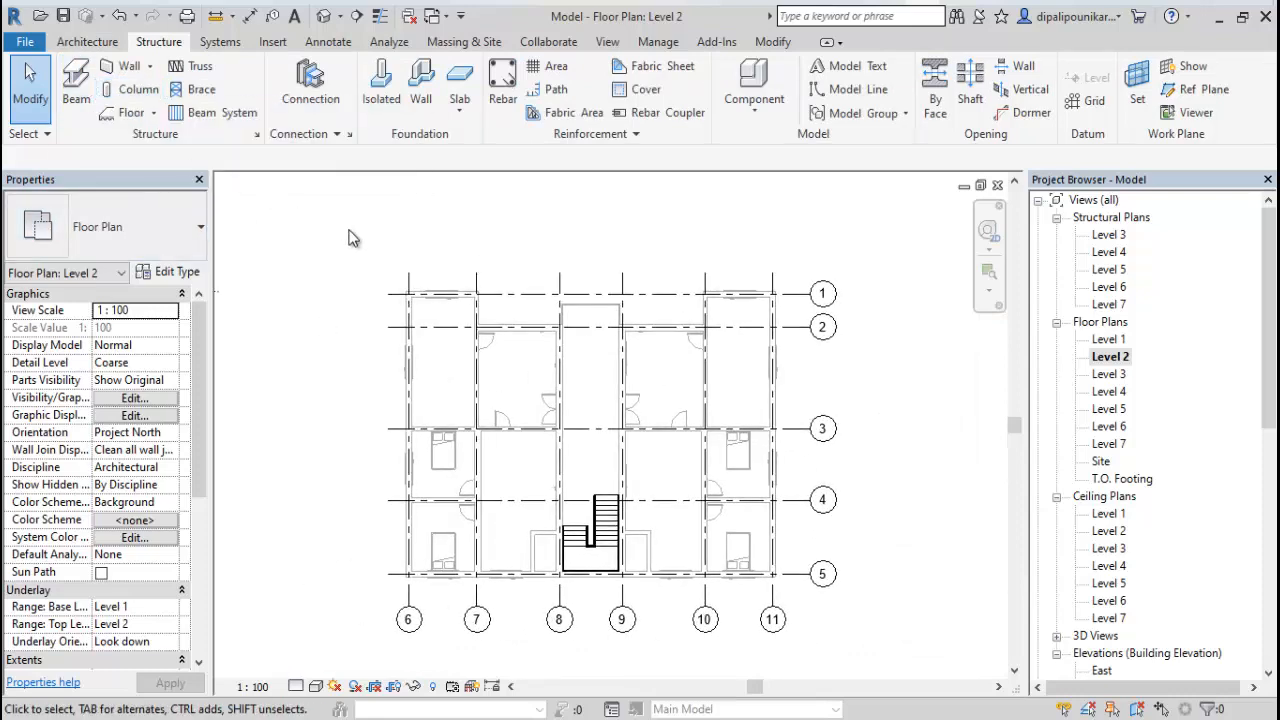
scroll(397, 265, up, 2)
click(125, 92)
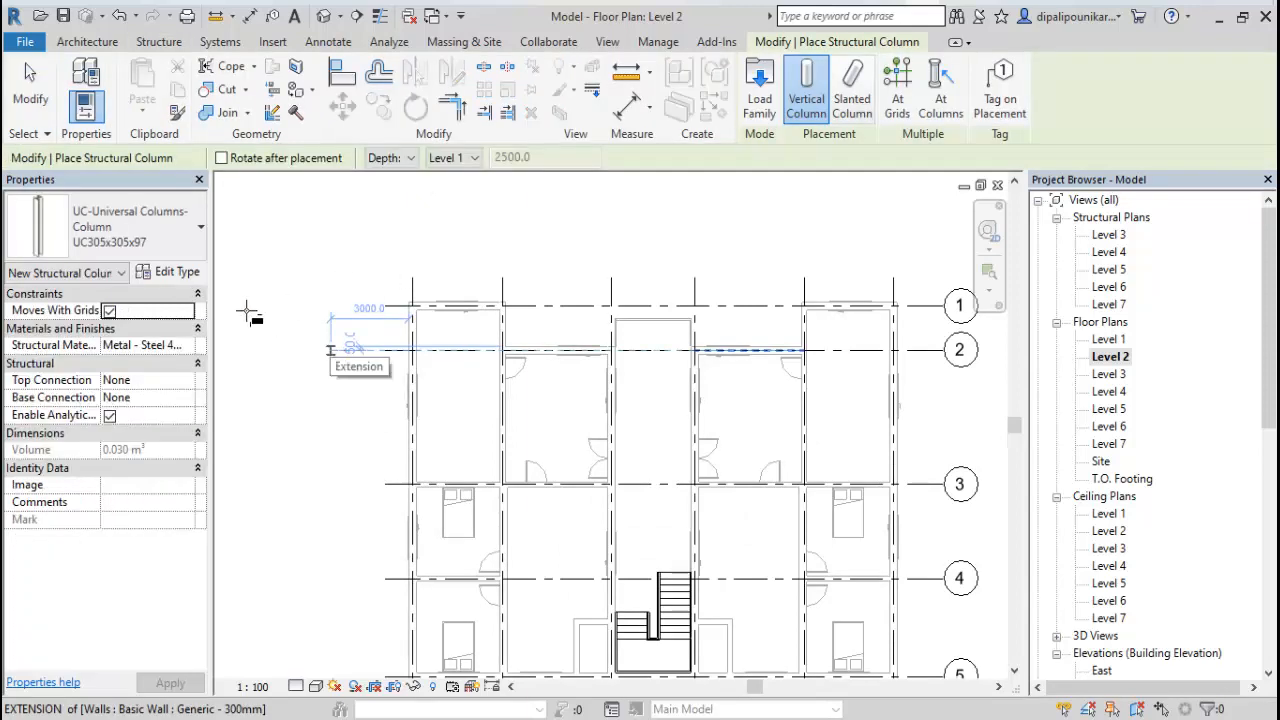
click(170, 258)
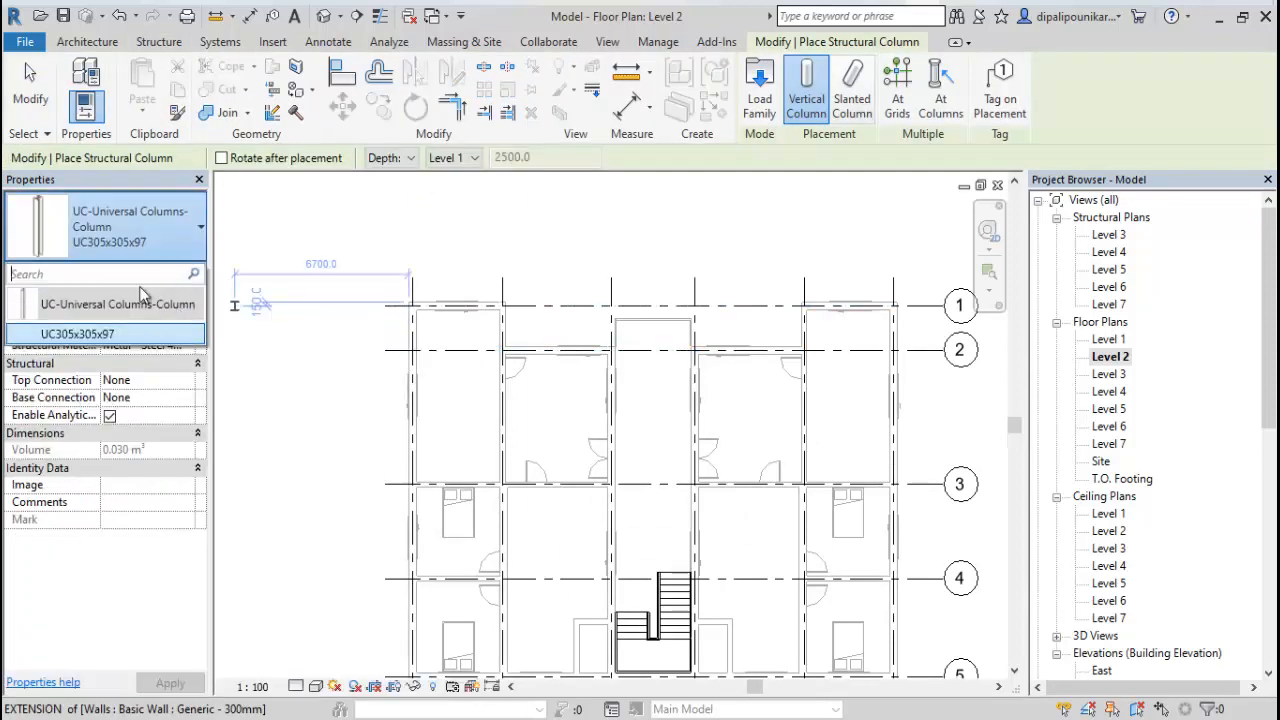
click(147, 255)
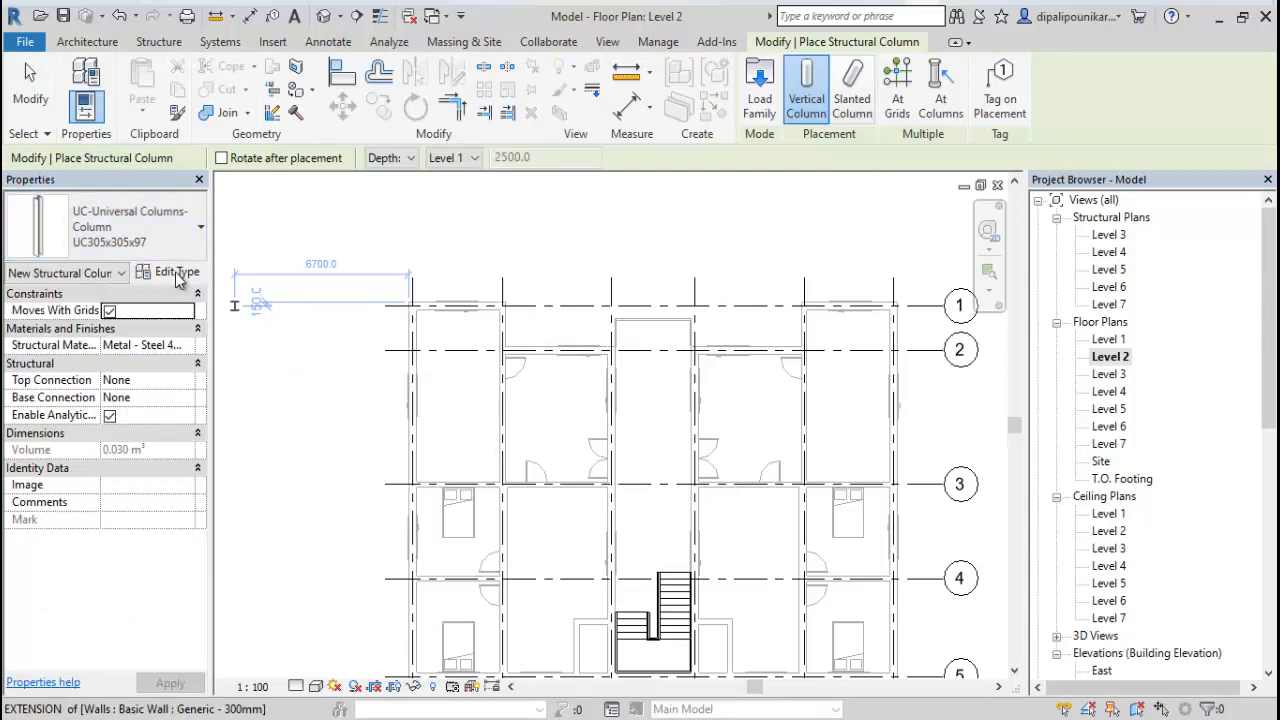
click(176, 275)
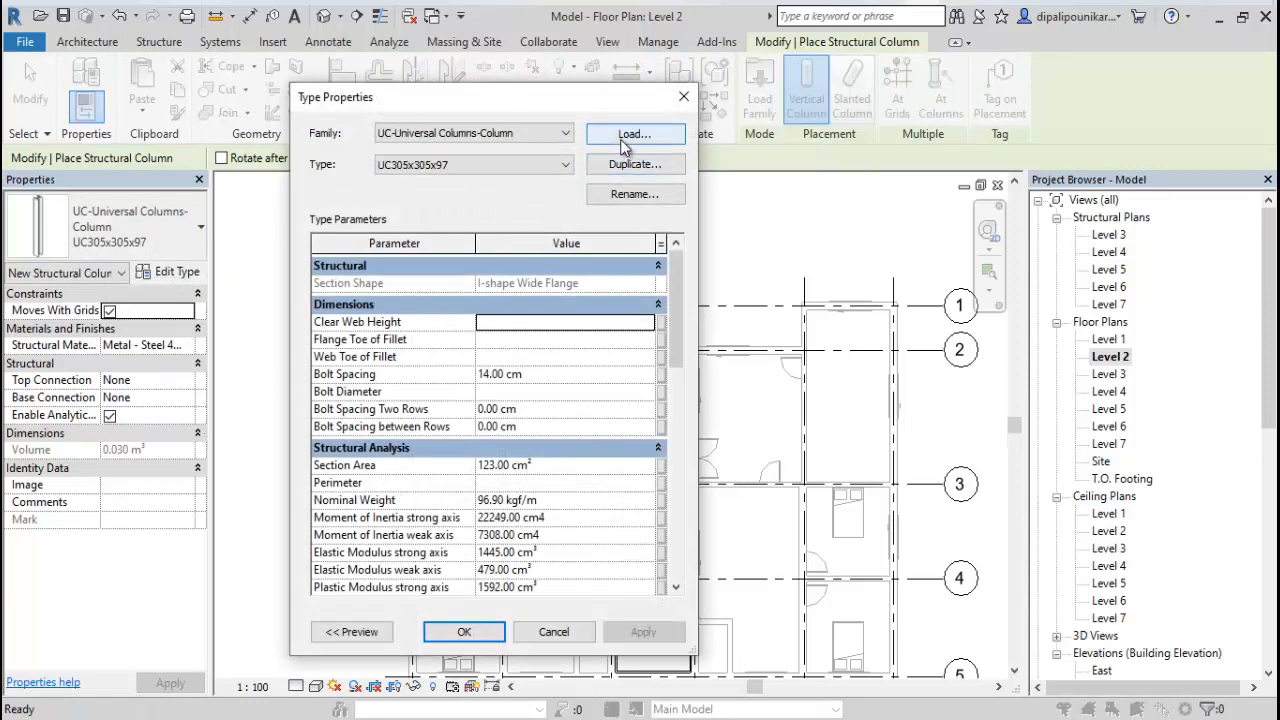
Browse the family library to the US Metric Structural Columns folder and its Concrete subfolder.
click(622, 142)
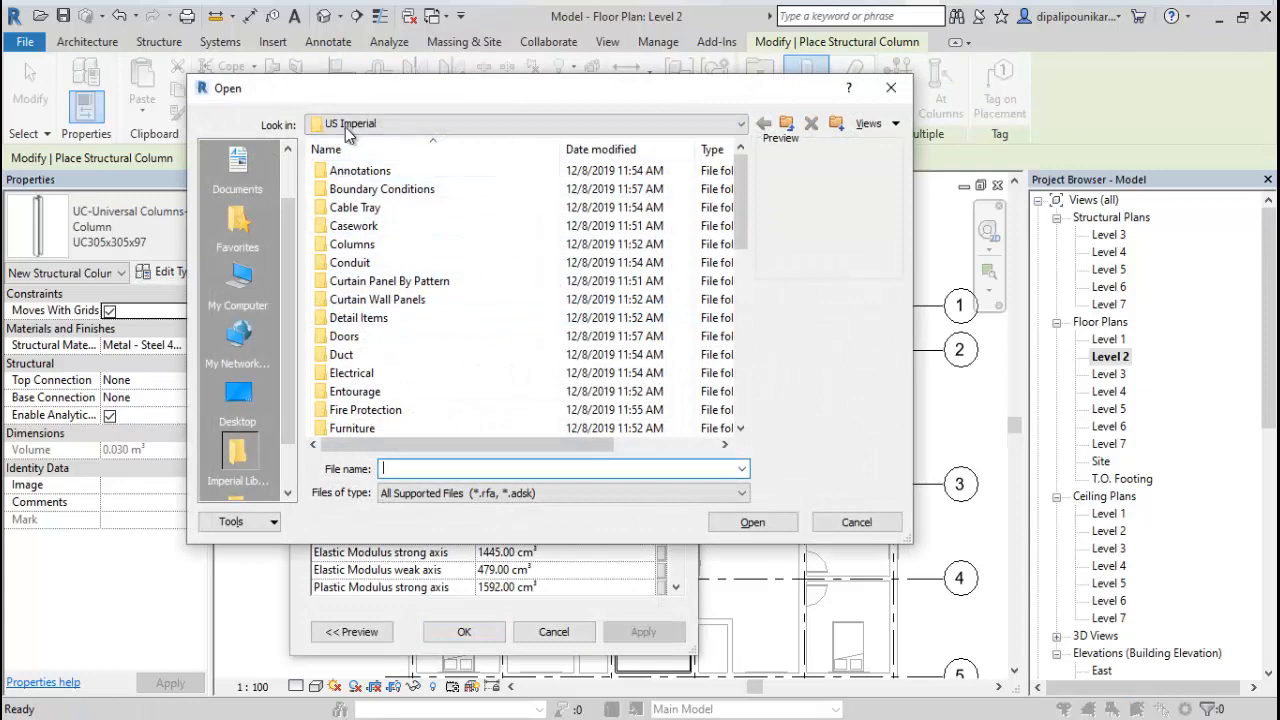
click(345, 127)
click(428, 234)
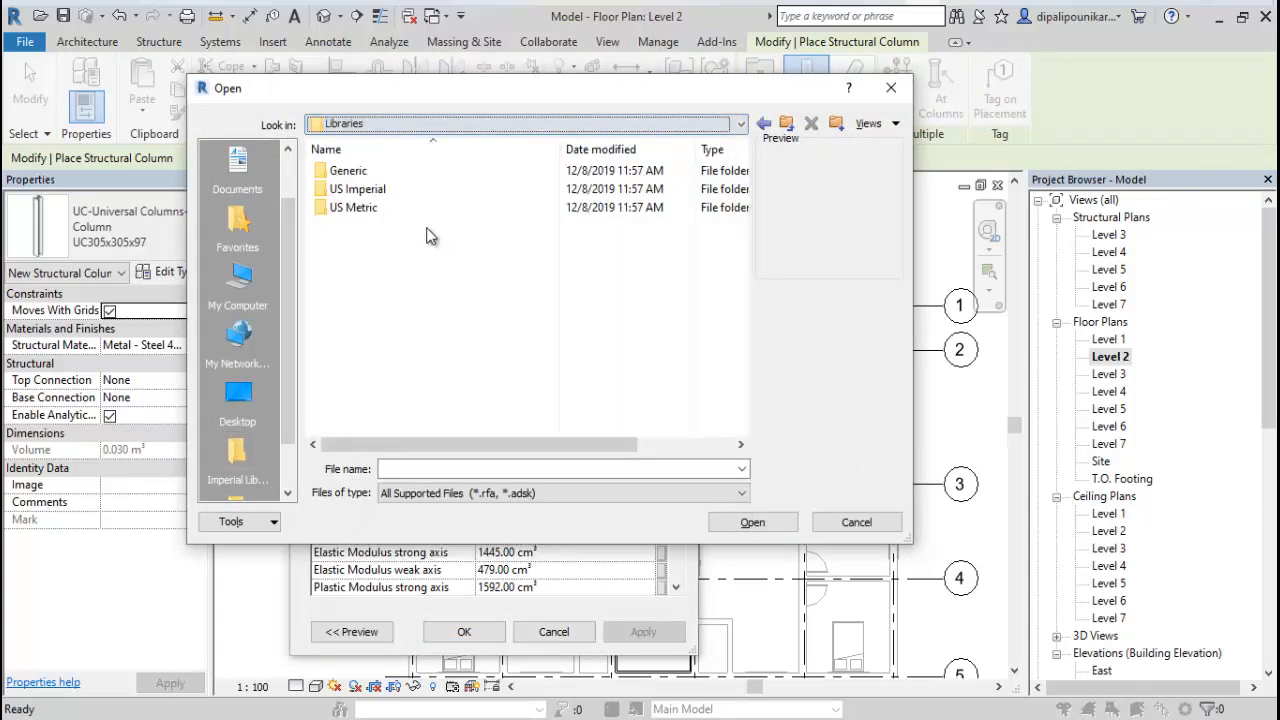
double_click(381, 209)
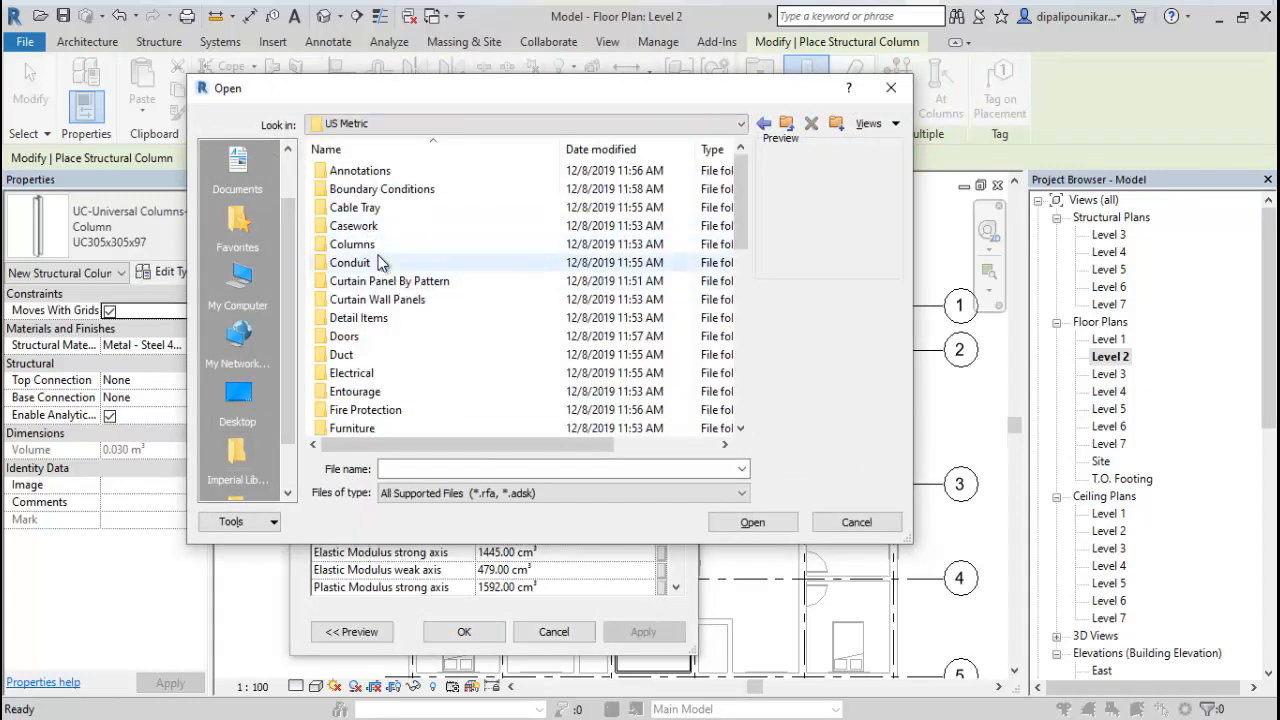
scroll(380, 265, down, 6)
scroll(382, 290, up, 4)
scroll(380, 300, down, 6)
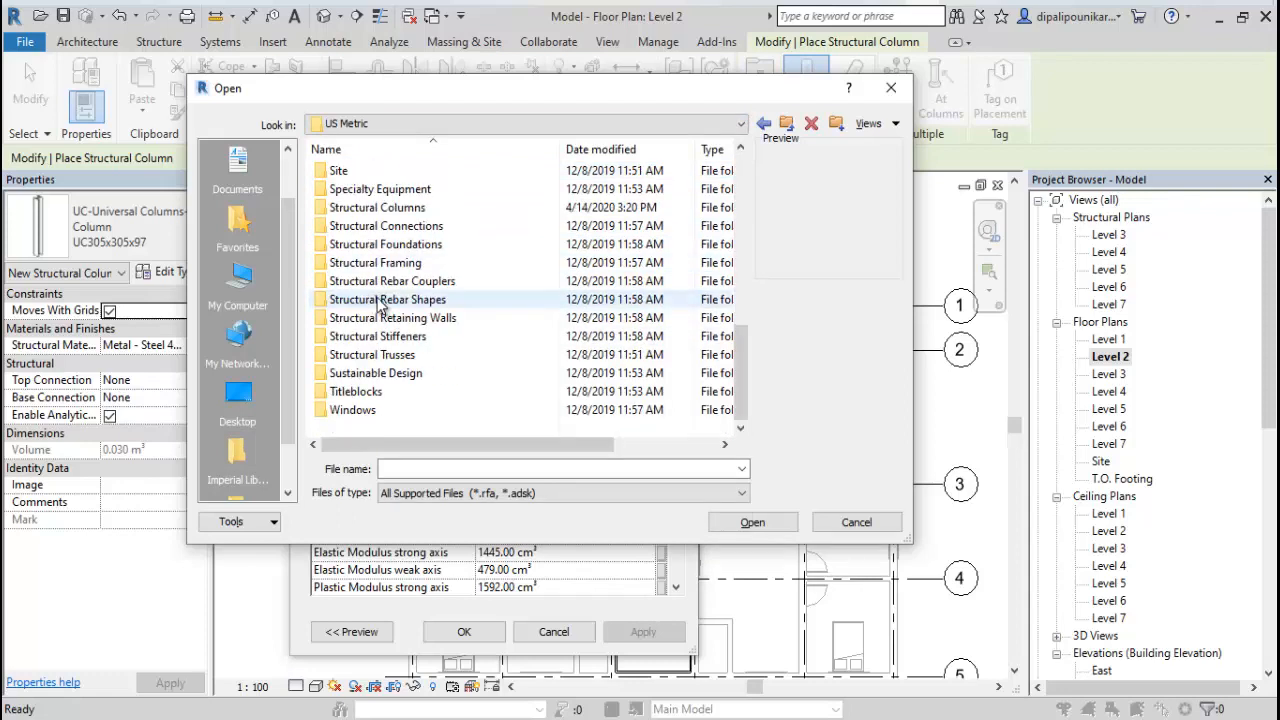
double_click(400, 207)
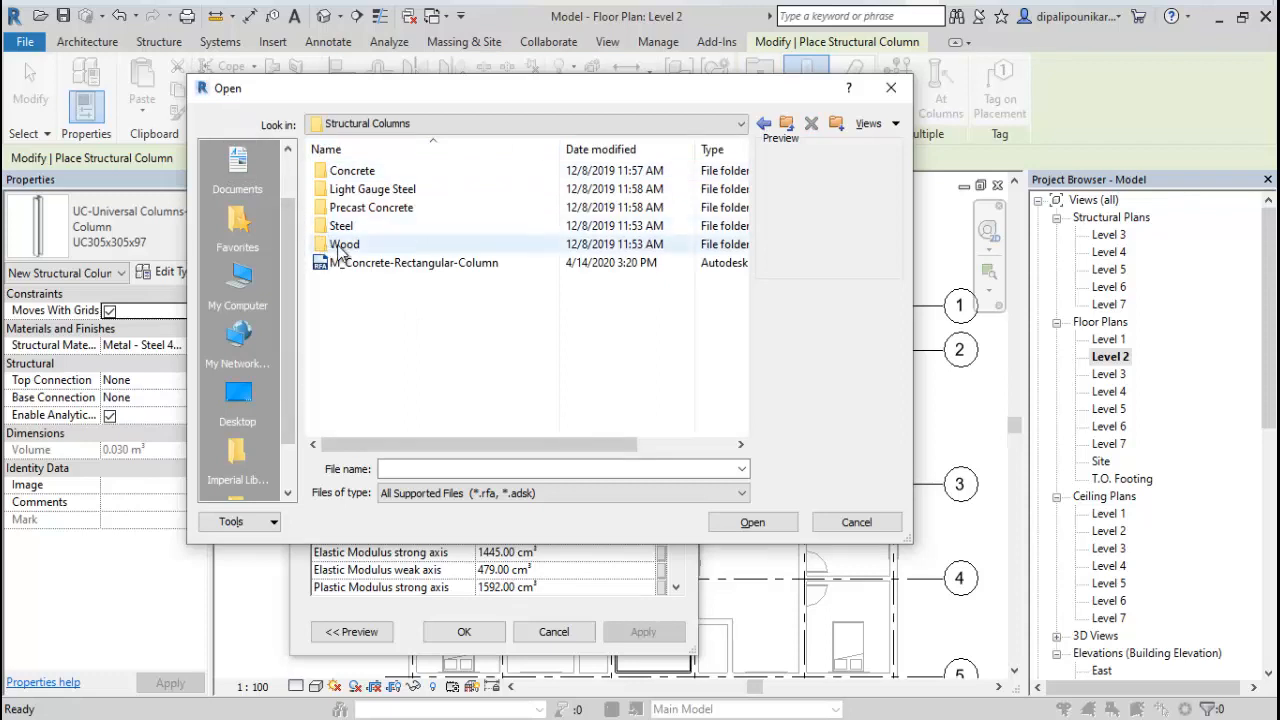
double_click(350, 171)
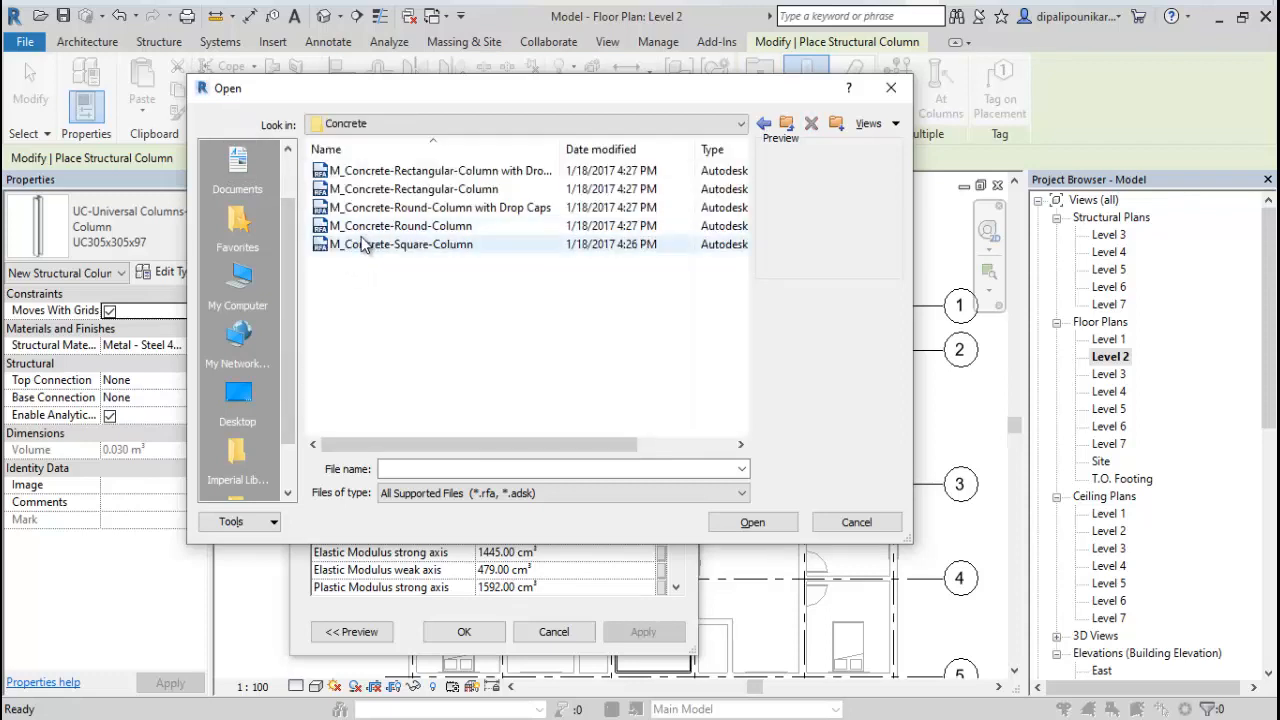
Load the M_Concrete-Rectangular-Column family after previewing the square and round column families.
click(363, 246)
click(396, 226)
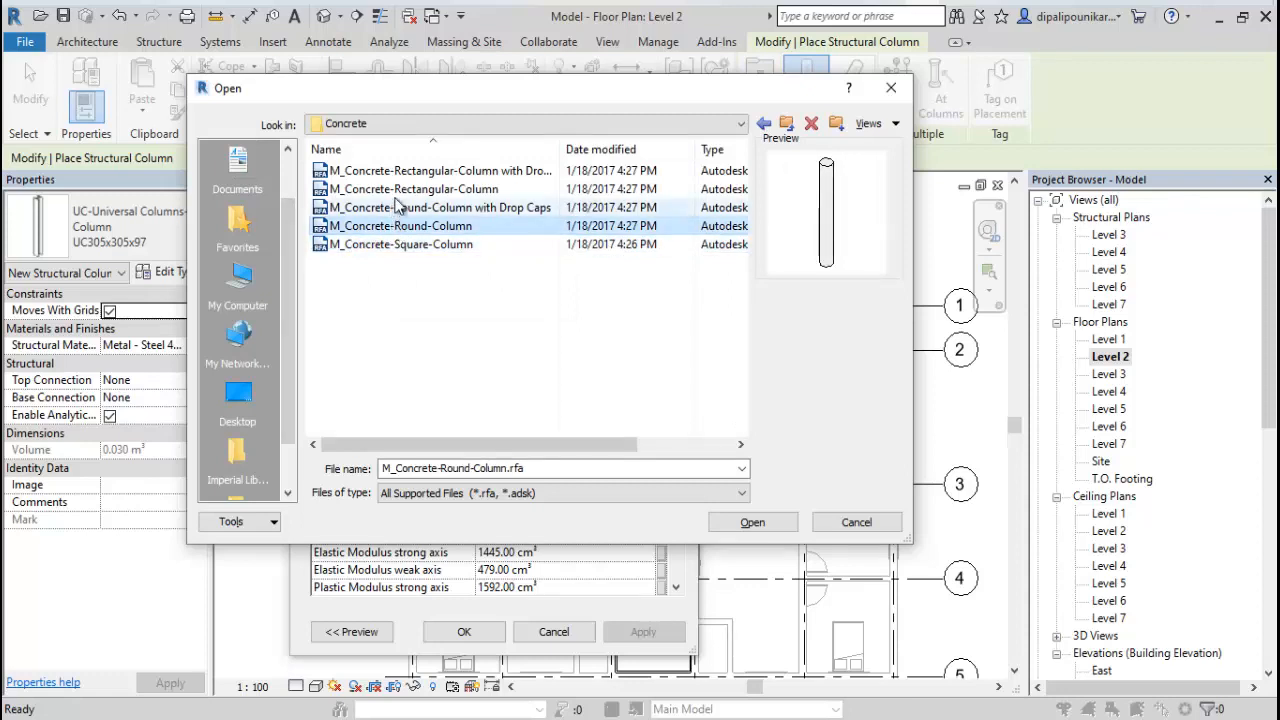
click(399, 190)
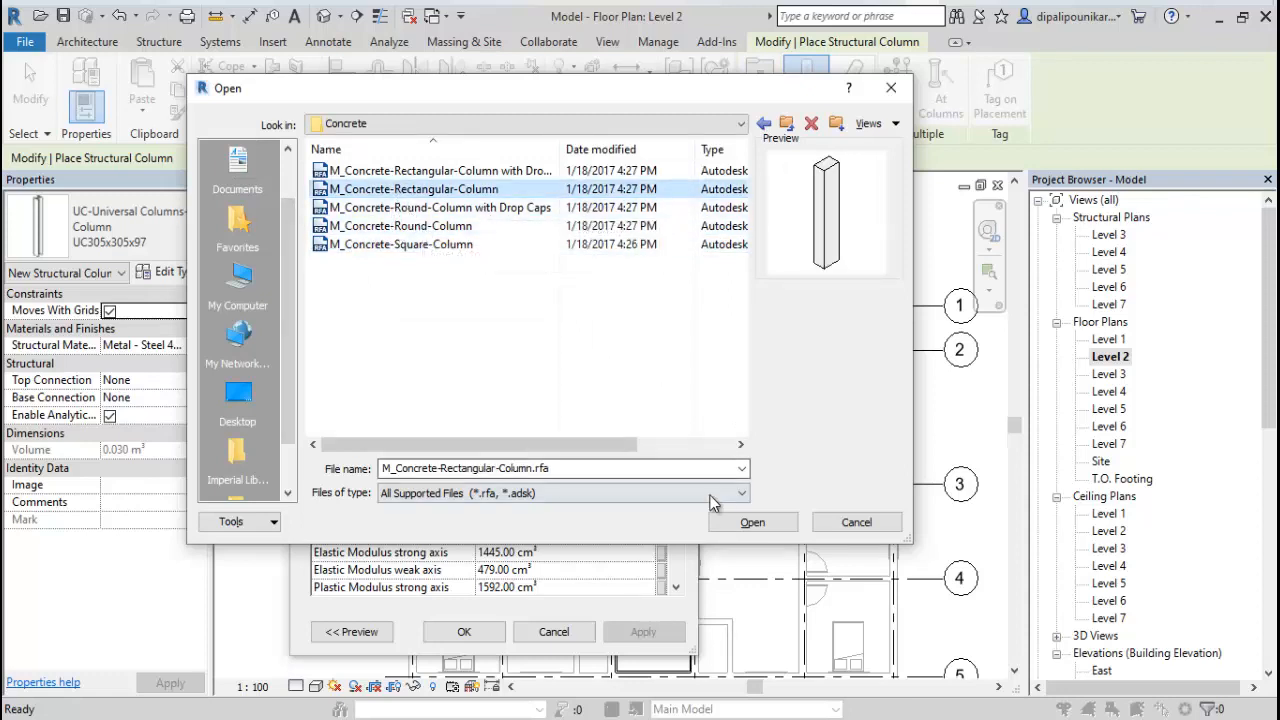
click(750, 522)
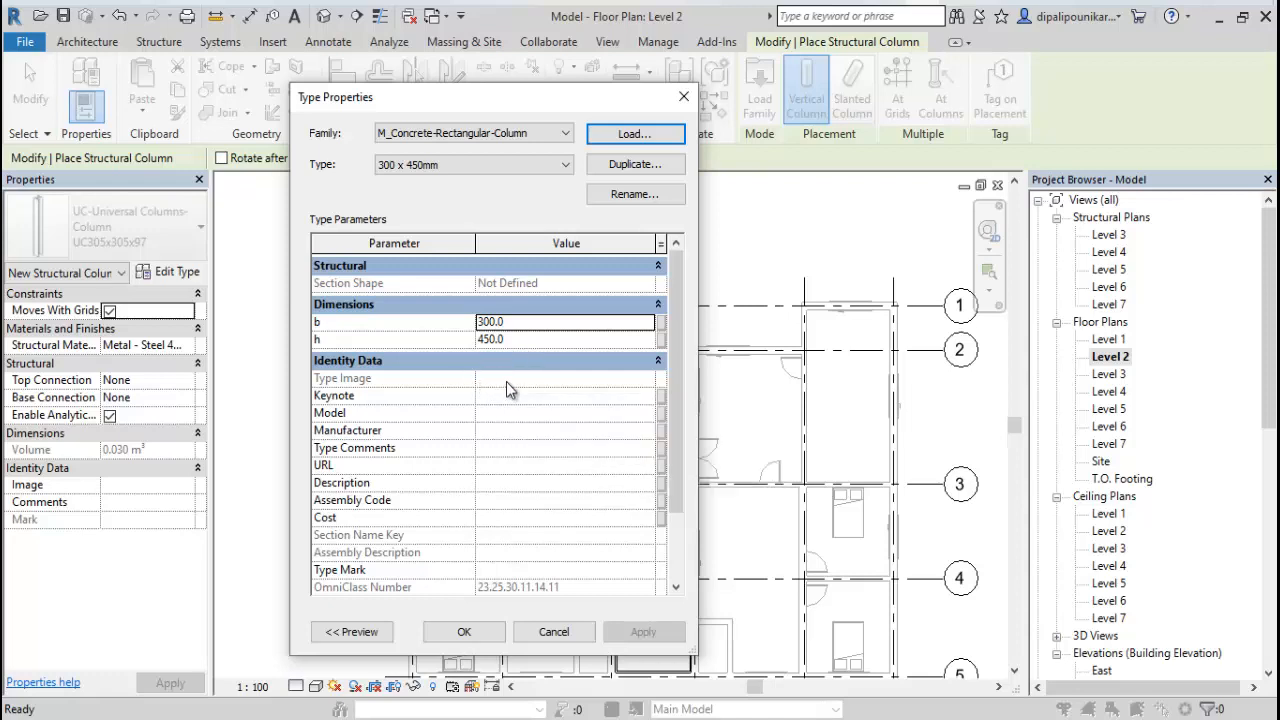
Duplicate the 300 x 450mm column type under the name 450 x 300mm 2.
click(628, 167)
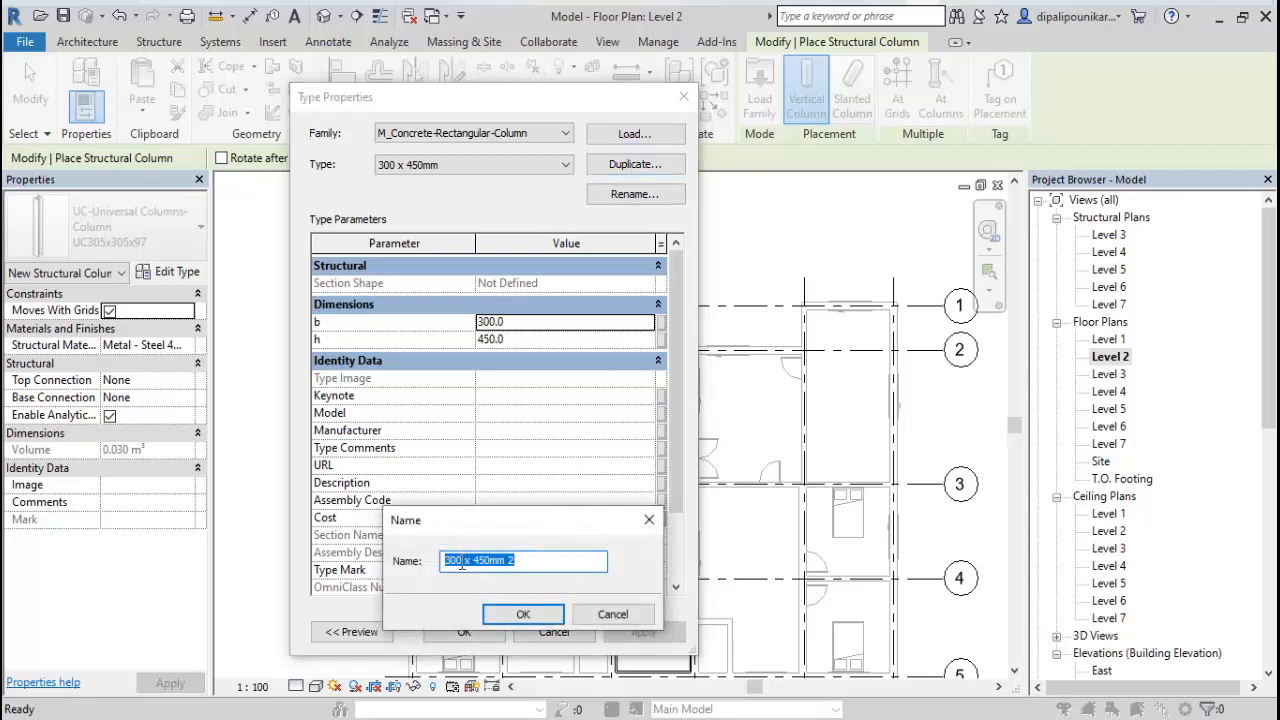
click(449, 558)
key(Delete)
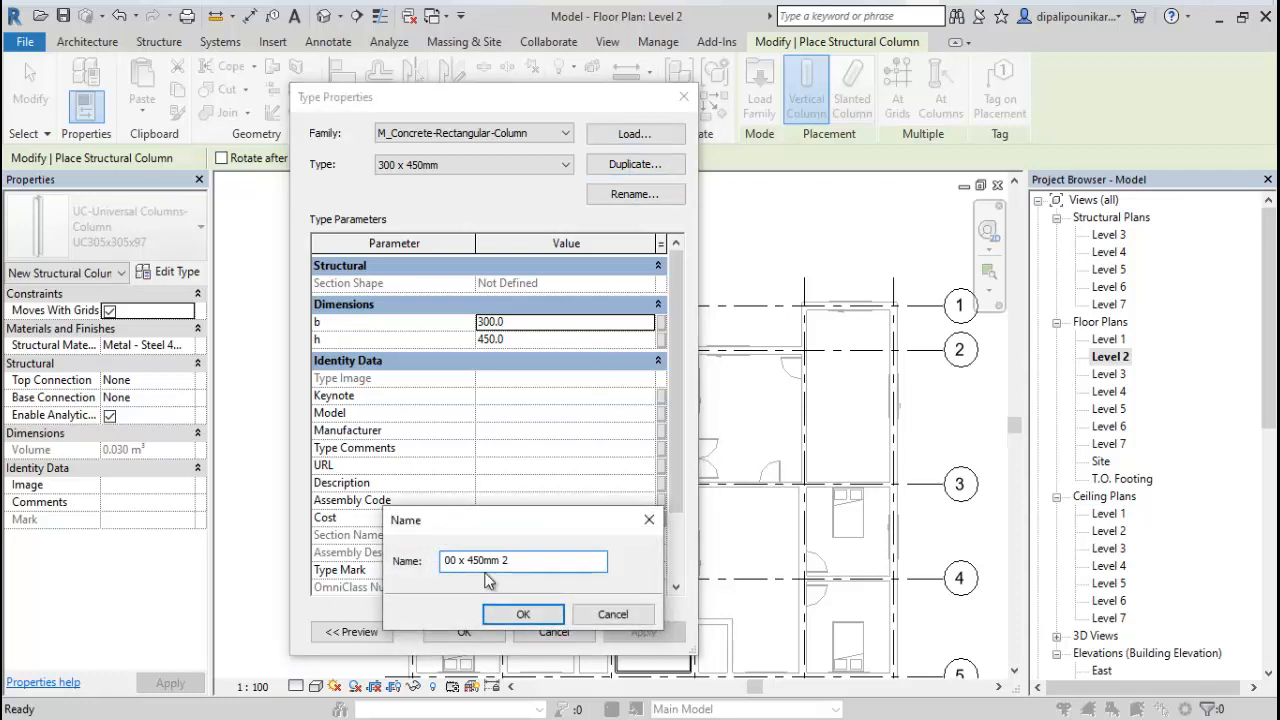
text(45)
click(518, 613)
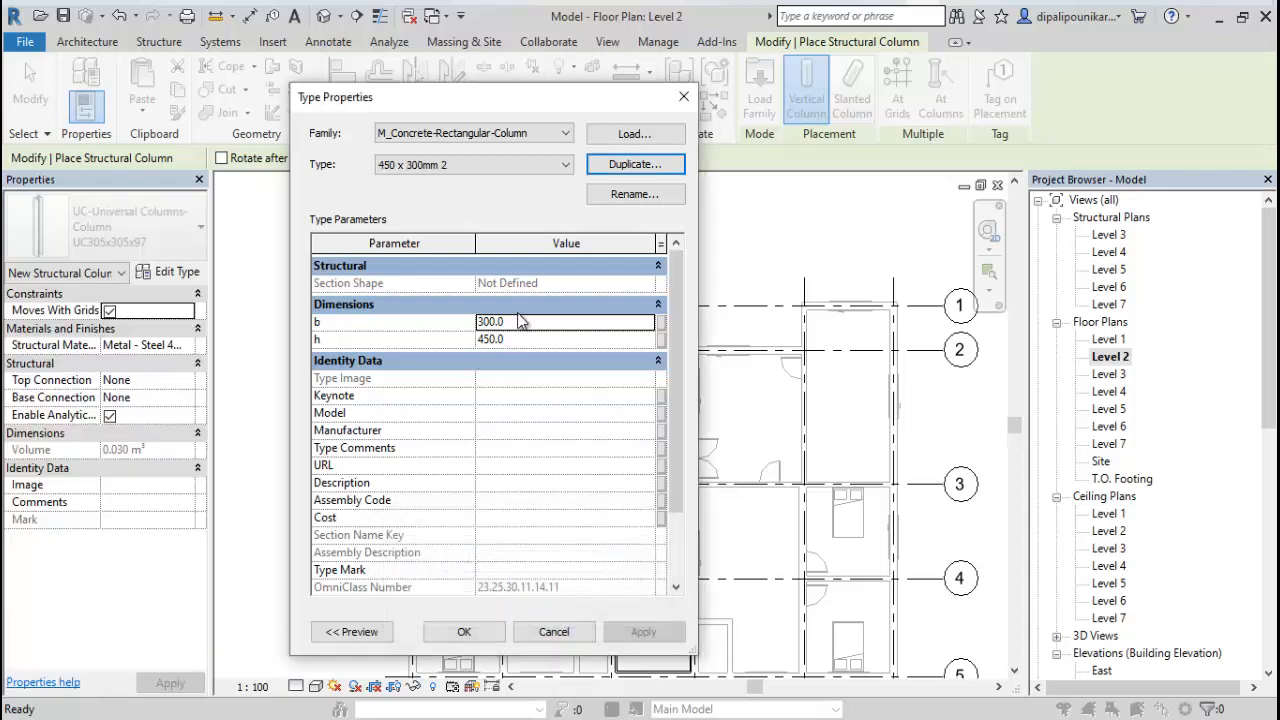
Set the new column type's b to 450 and h to 300 and accept the type properties.
drag(514, 322, 449, 339)
text(450)
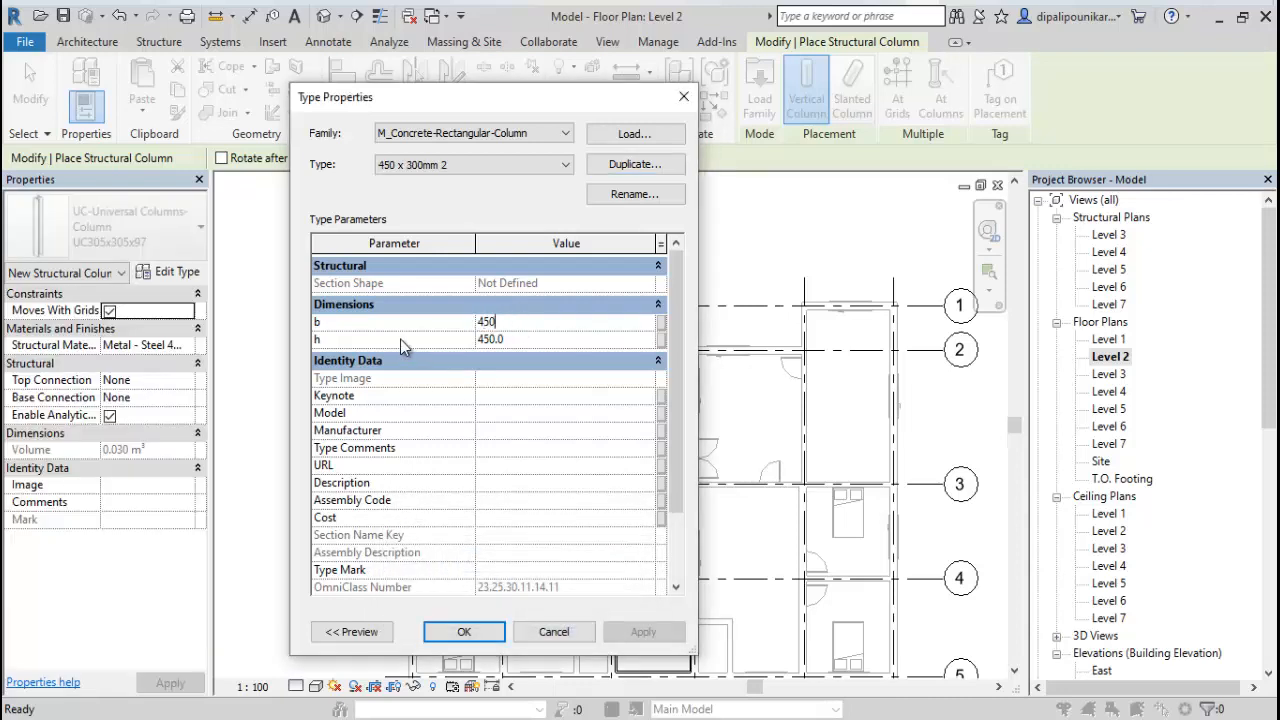
click(516, 340)
text(300)
click(464, 631)
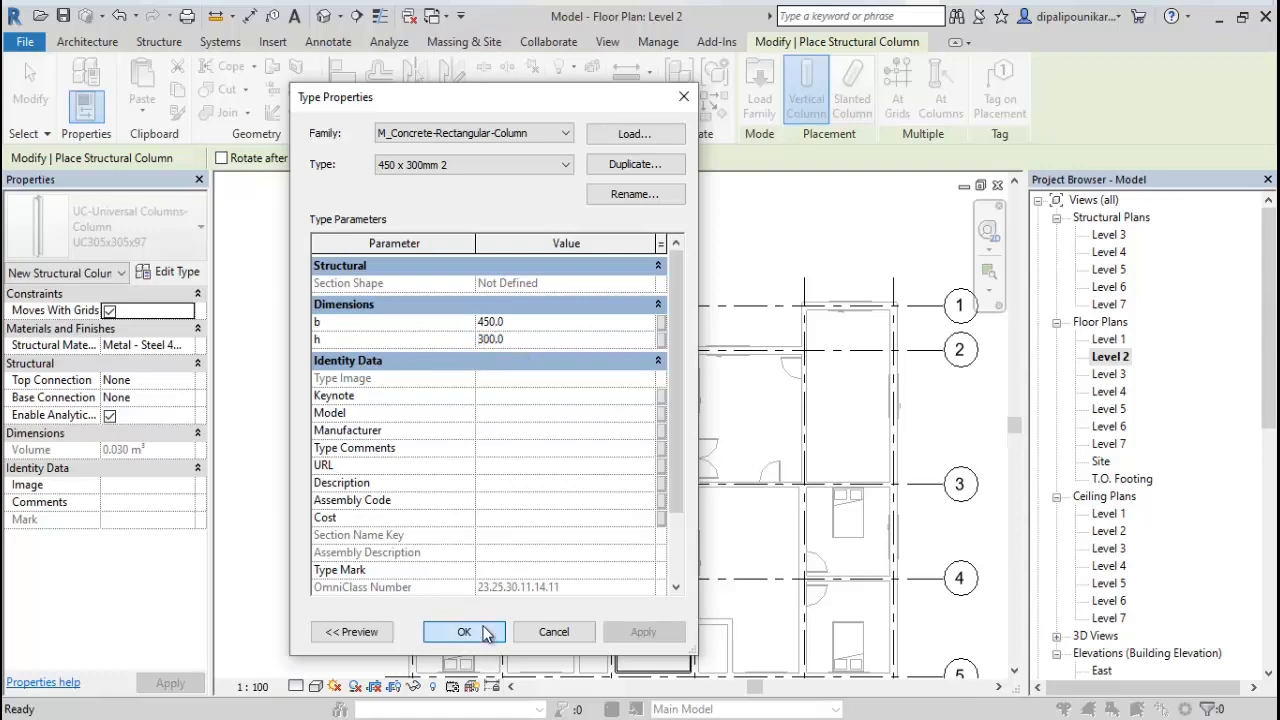
Place a 300 x 450mm concrete column with depth to Level 1 at grids 1 and 6, flush with the outer wall faces.
click(140, 226)
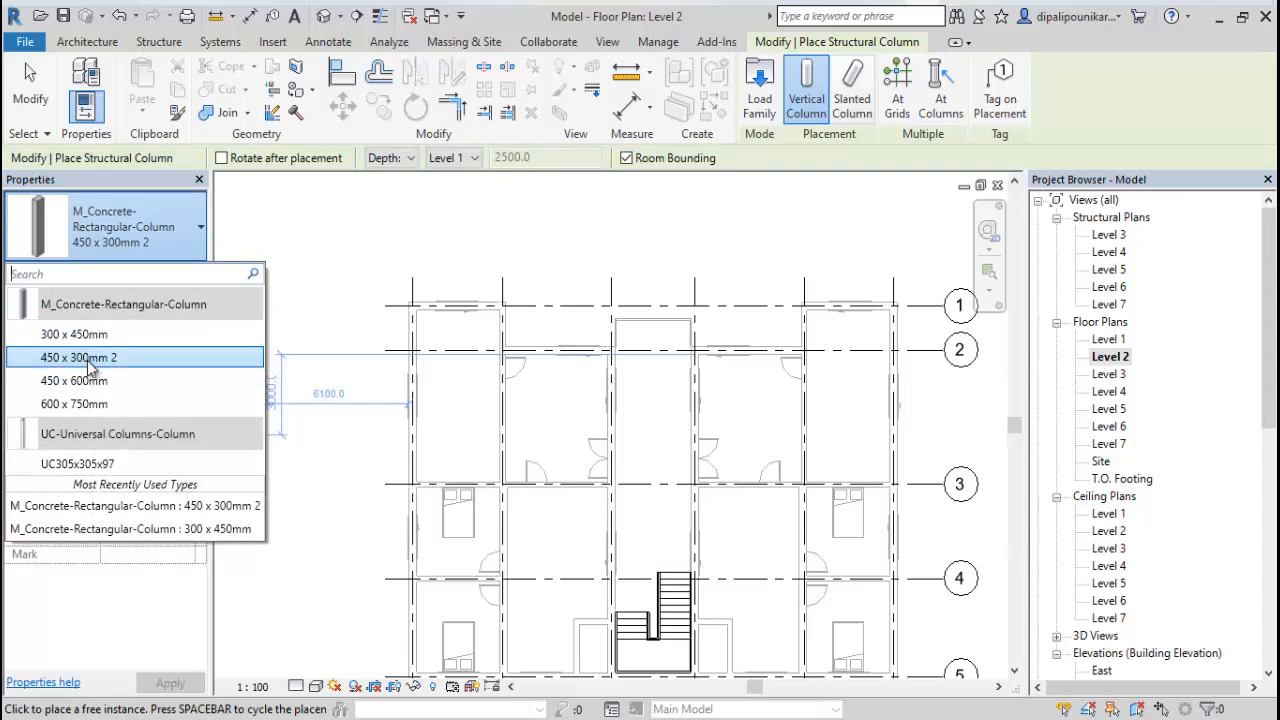
click(110, 335)
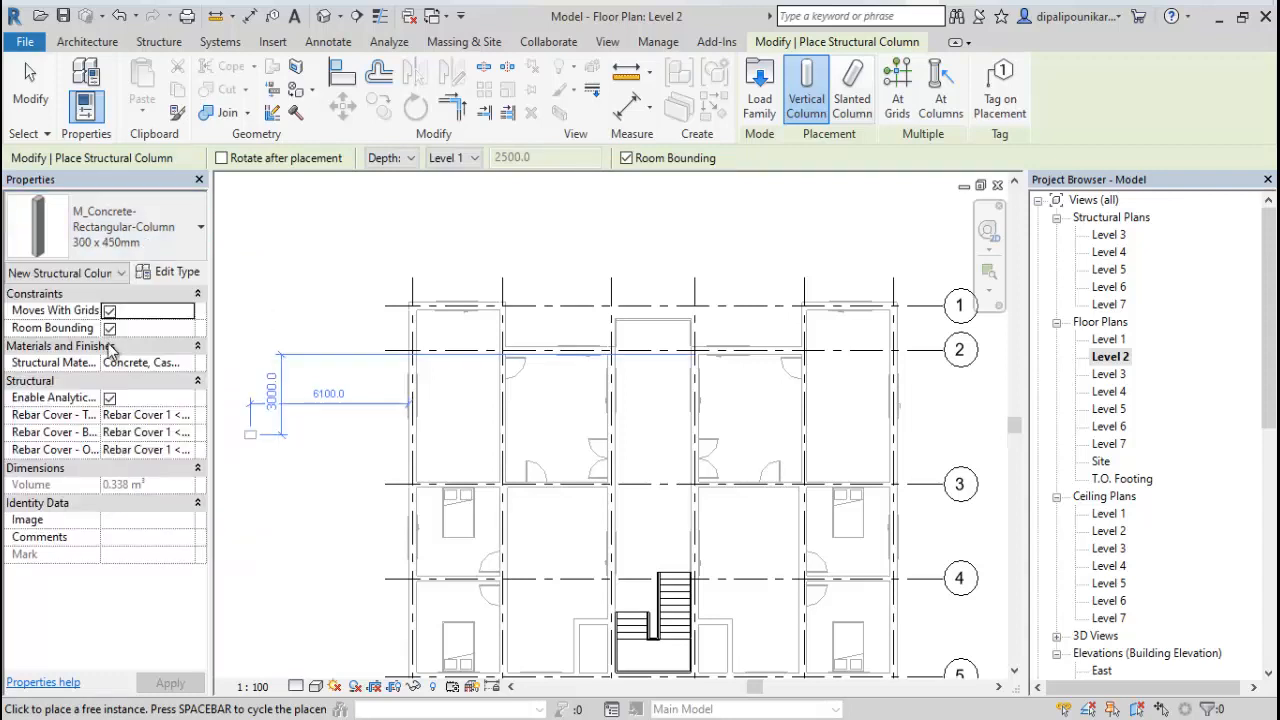
click(452, 160)
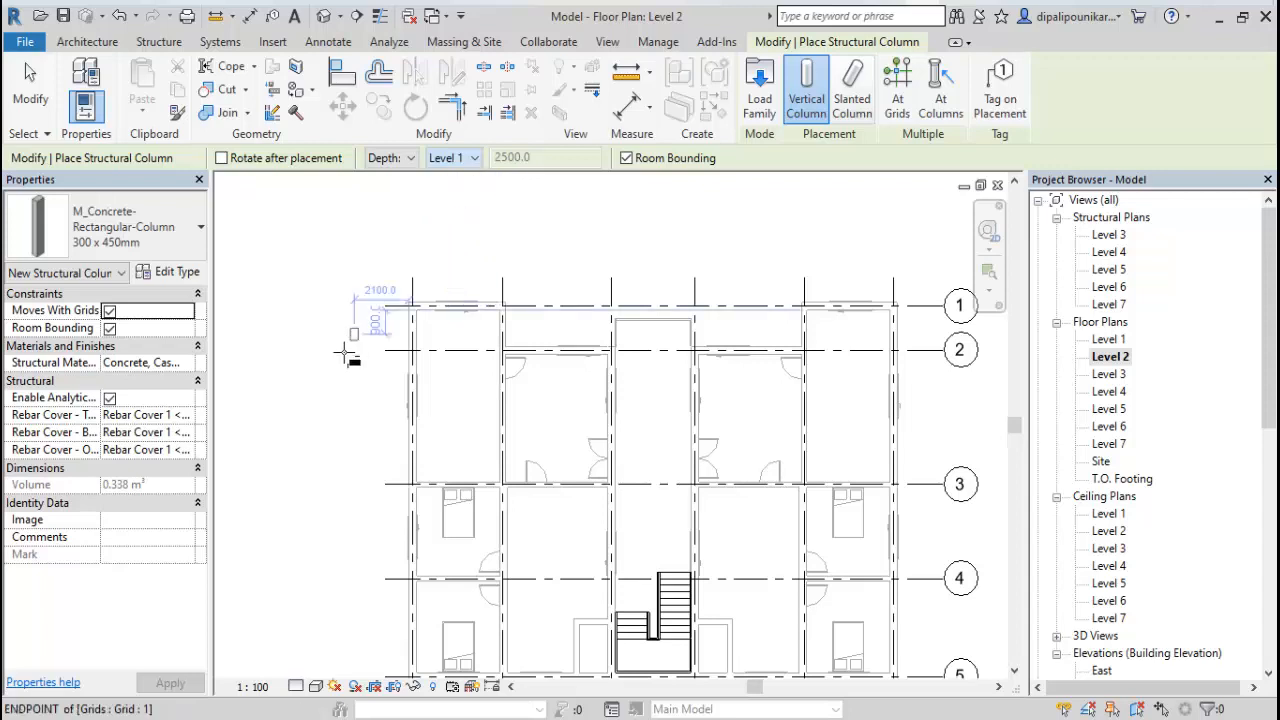
scroll(420, 331, up, 5)
middle_drag(405, 283, 385, 482)
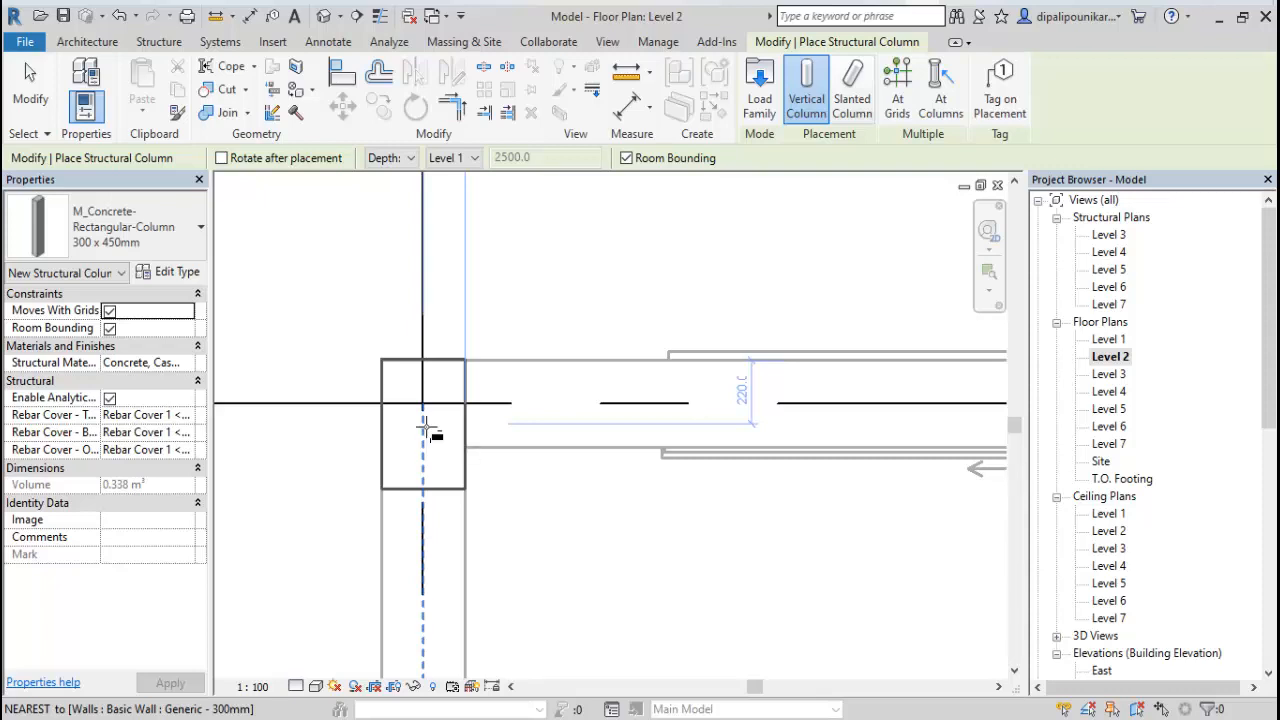
click(393, 460)
Place a 300 x 450mm column at grids 1 and 7, flush with the outer faces of the wall corner.
scroll(352, 505, down, 2)
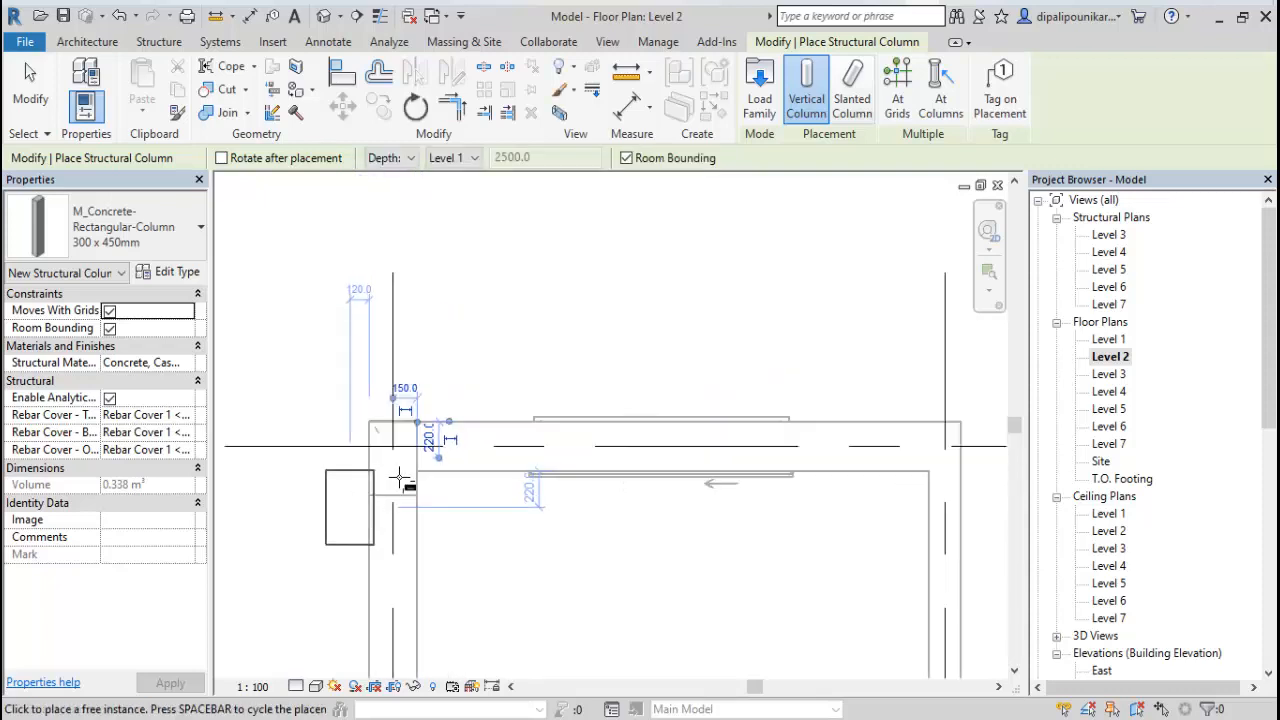
scroll(356, 508, down, 2)
middle_drag(515, 576, 419, 471)
scroll(580, 365, up, 3)
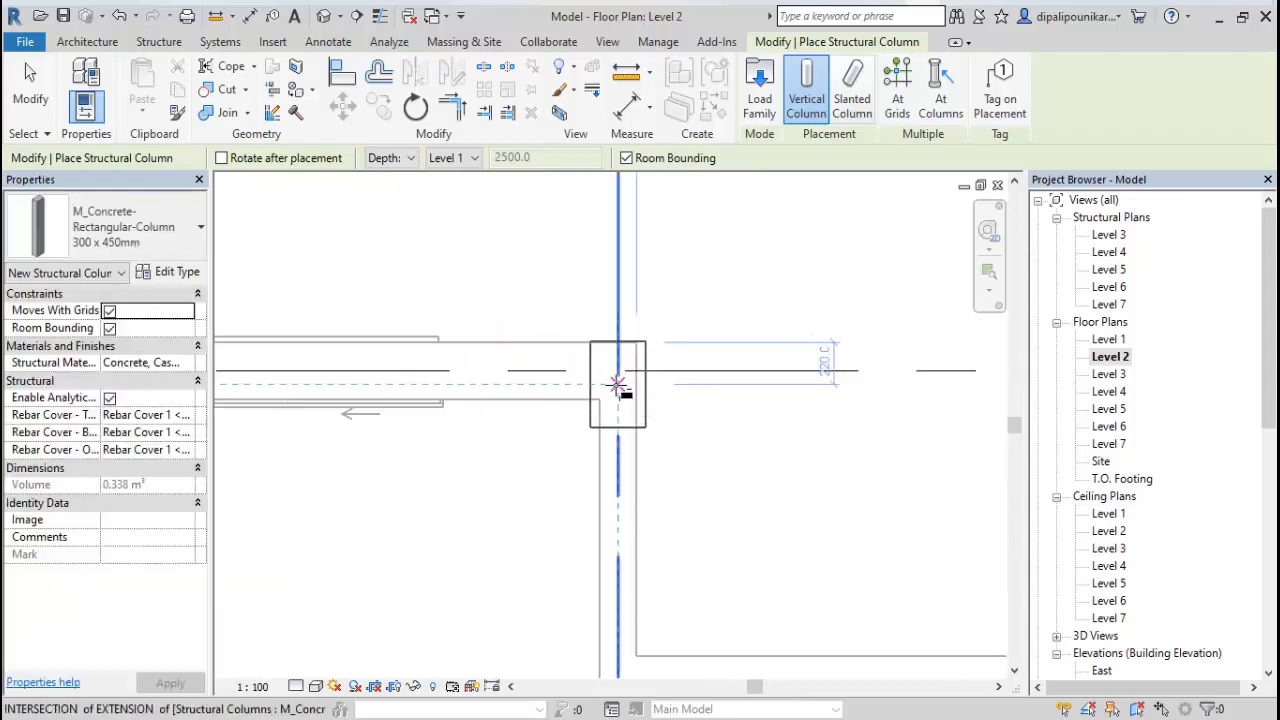
scroll(612, 386, up, 1)
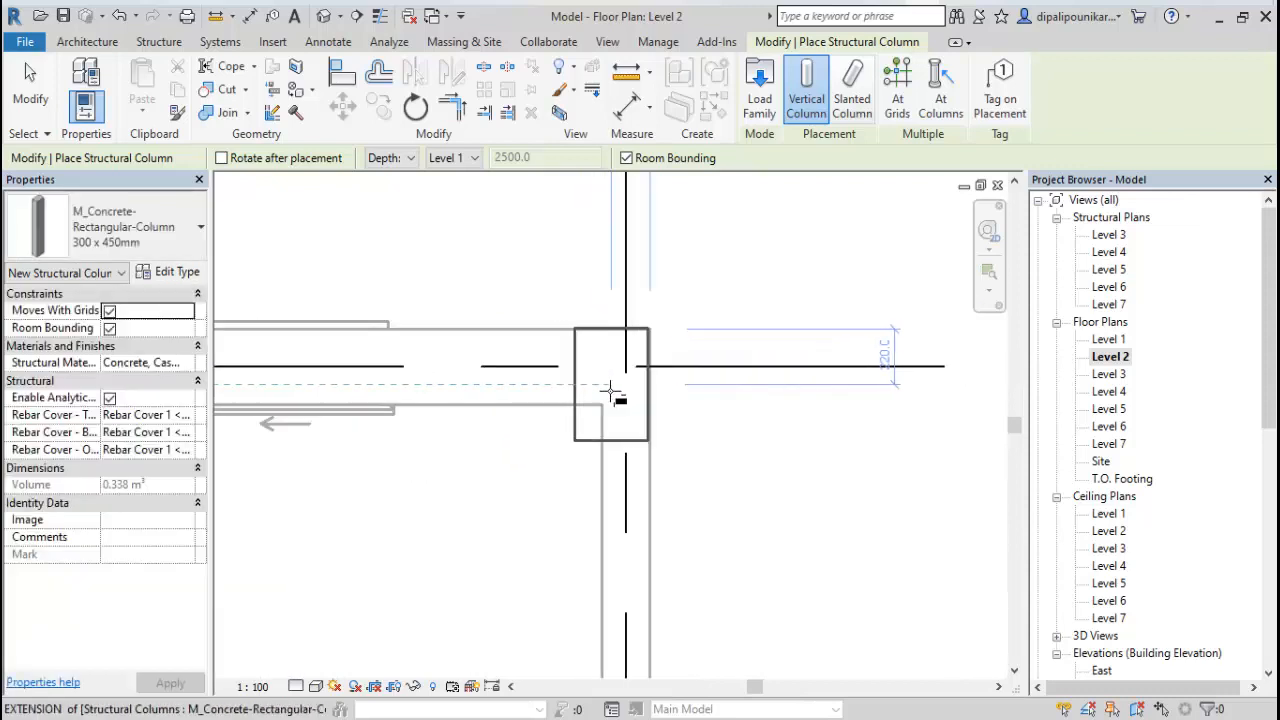
scroll(614, 388, up, 2)
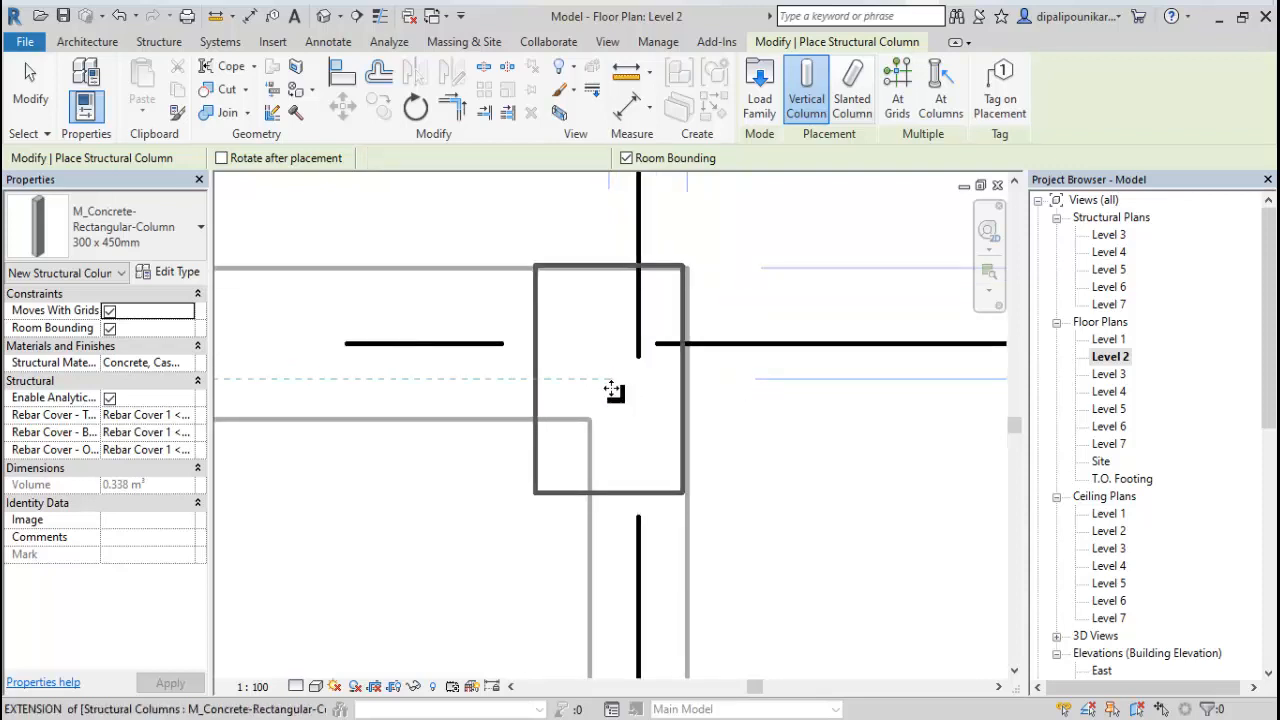
Place a 300 x 450mm column at the wall junction on grids 2 and 7.
scroll(557, 443, down, 5)
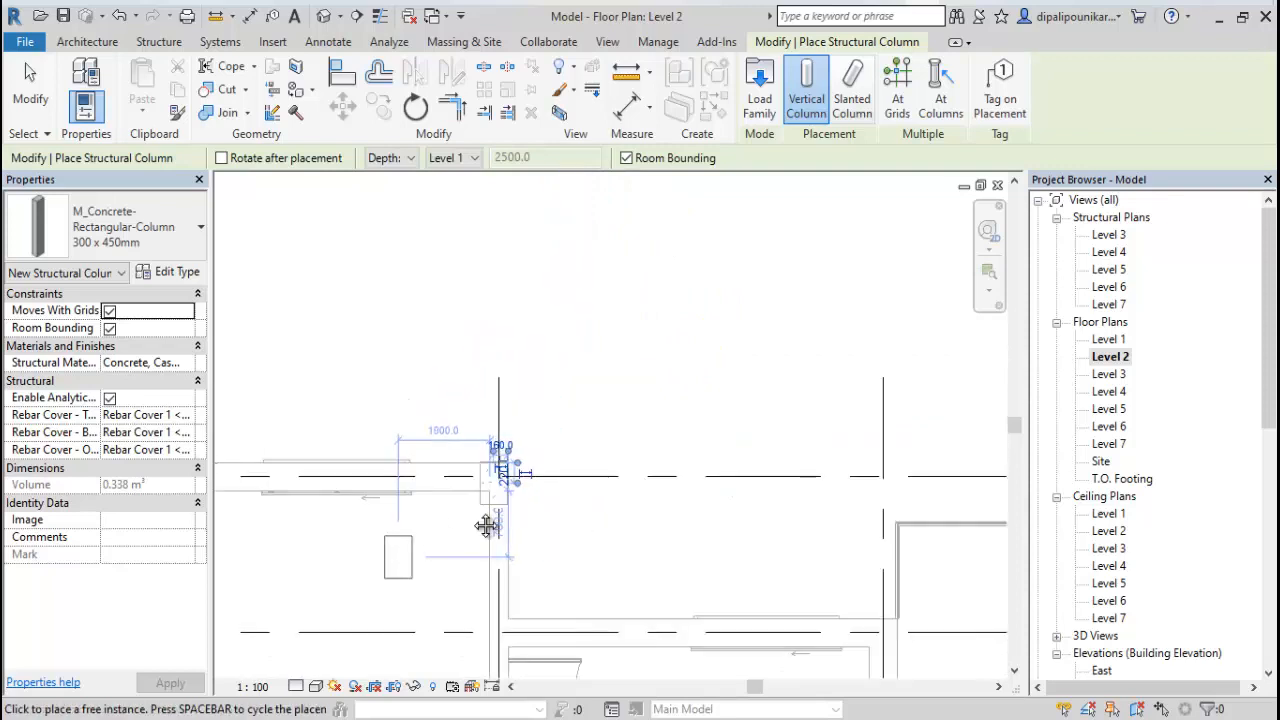
middle_drag(486, 525, 907, 349)
scroll(655, 531, down, 1)
middle_drag(740, 460, 657, 270)
scroll(592, 424, down, 3)
scroll(563, 560, down, 2)
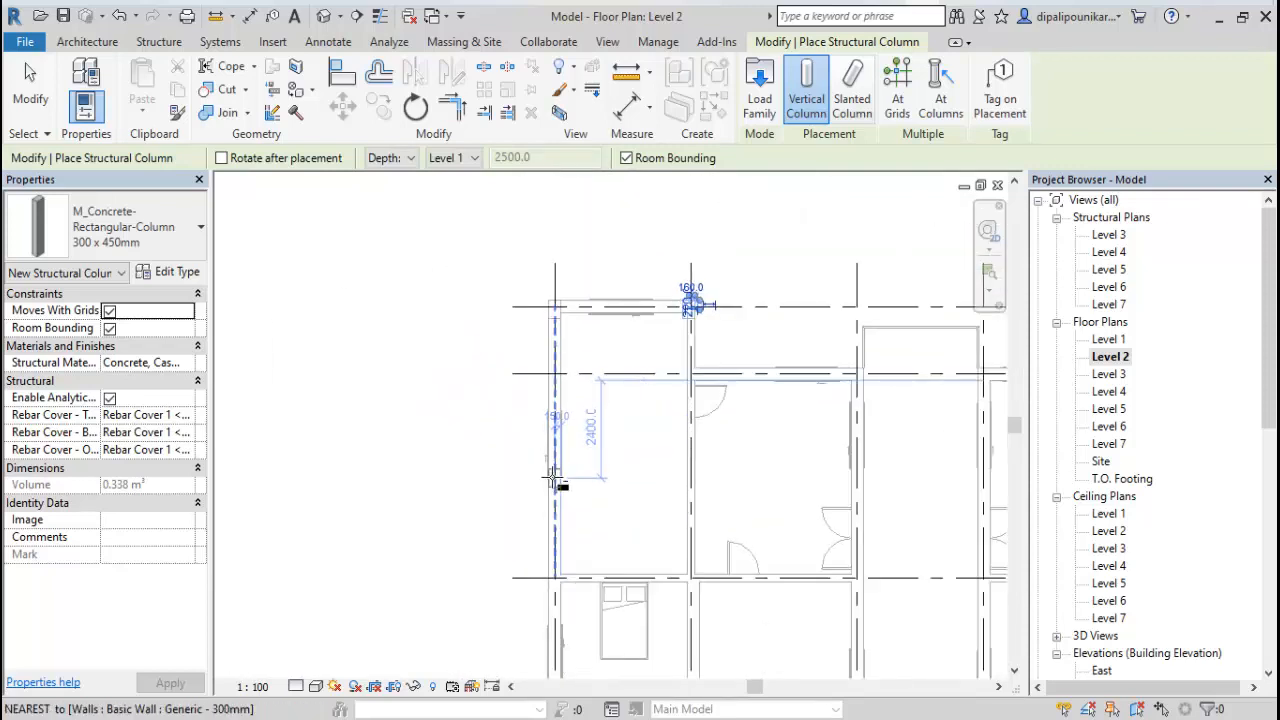
scroll(711, 362, up, 5)
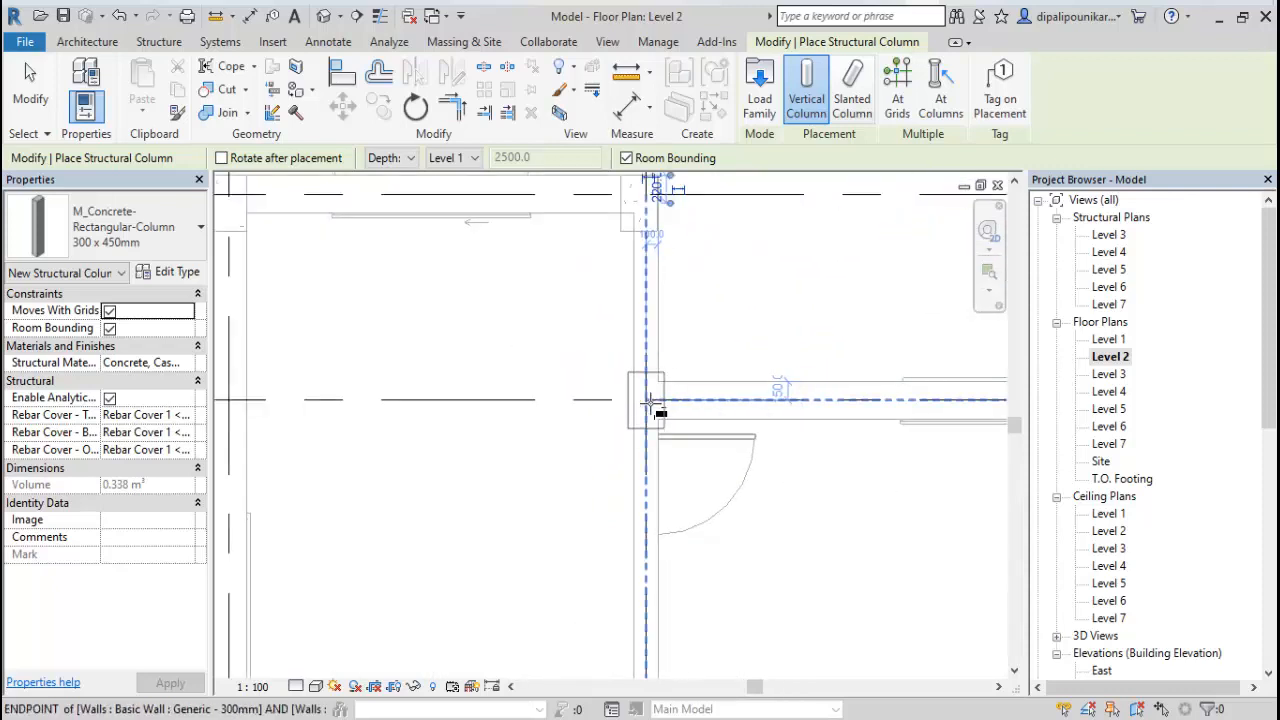
Place a 300 x 450mm column at the wall junction on grids 3 and 6.
scroll(650, 403, down, 4)
middle_drag(595, 472, 645, 287)
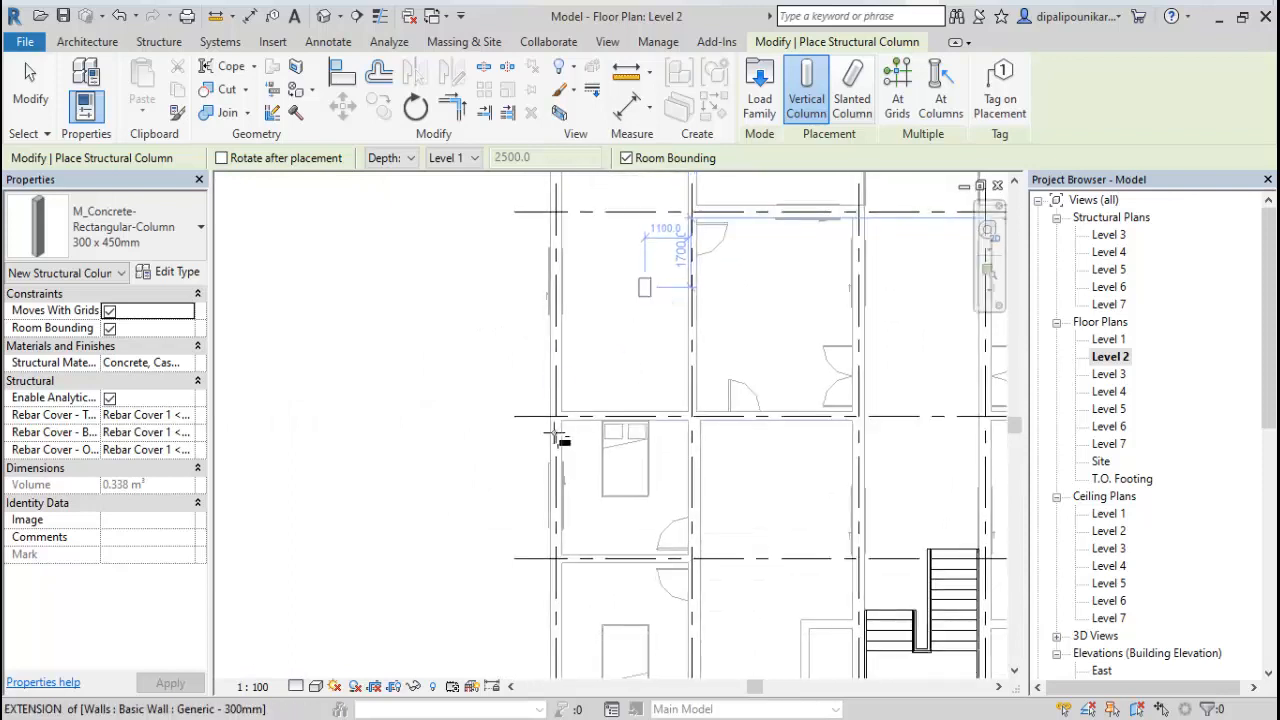
scroll(557, 436, up, 5)
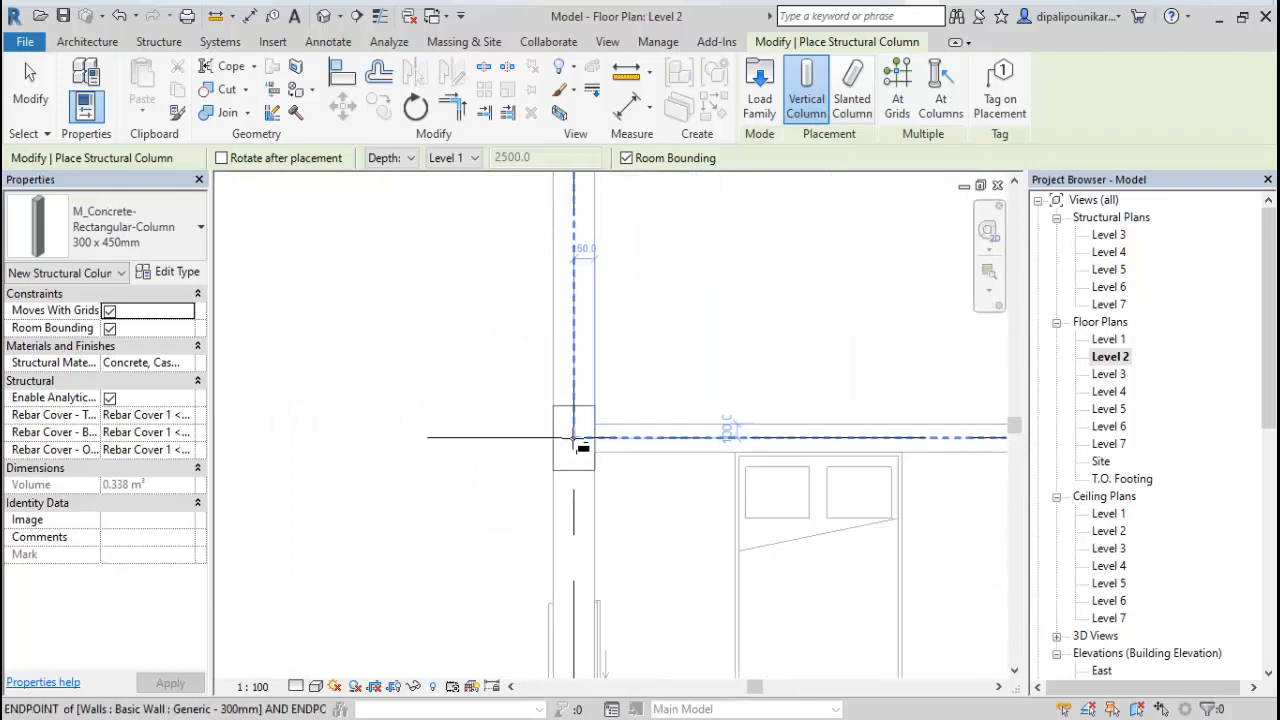
Place a 300 x 450mm column at grids 3 and 7, aligned with both faces of the wall below.
scroll(500, 452, down, 3)
scroll(772, 444, up, 3)
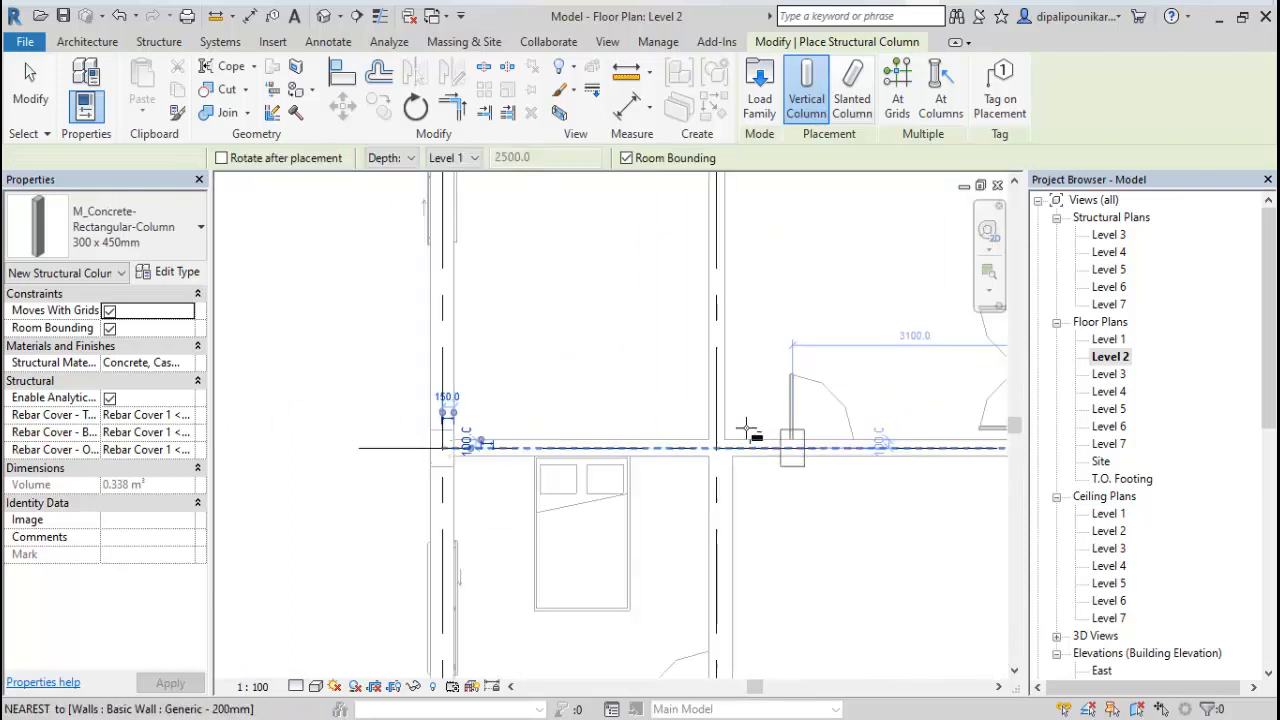
scroll(699, 445, up, 1)
click(686, 462)
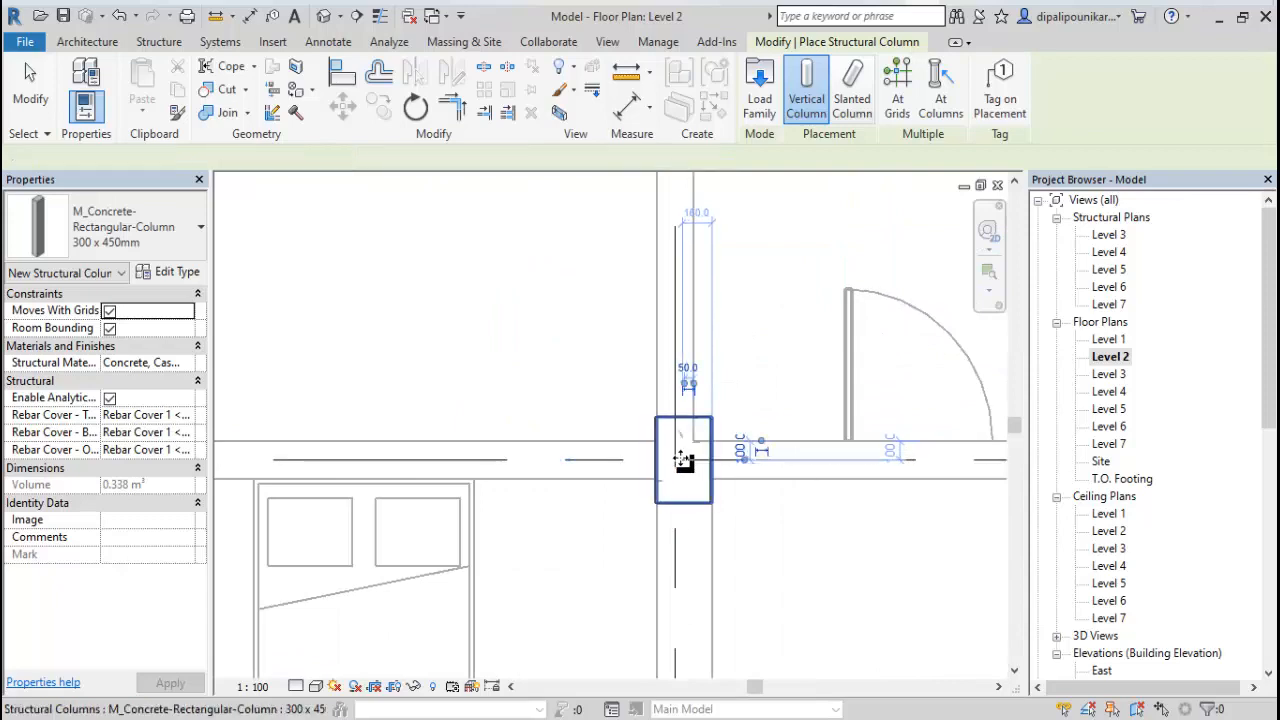
Place a 300 x 450mm column at the wall junction on grids 4 and 6.
scroll(682, 465, down, 8)
middle_drag(720, 527, 658, 344)
scroll(493, 463, up, 5)
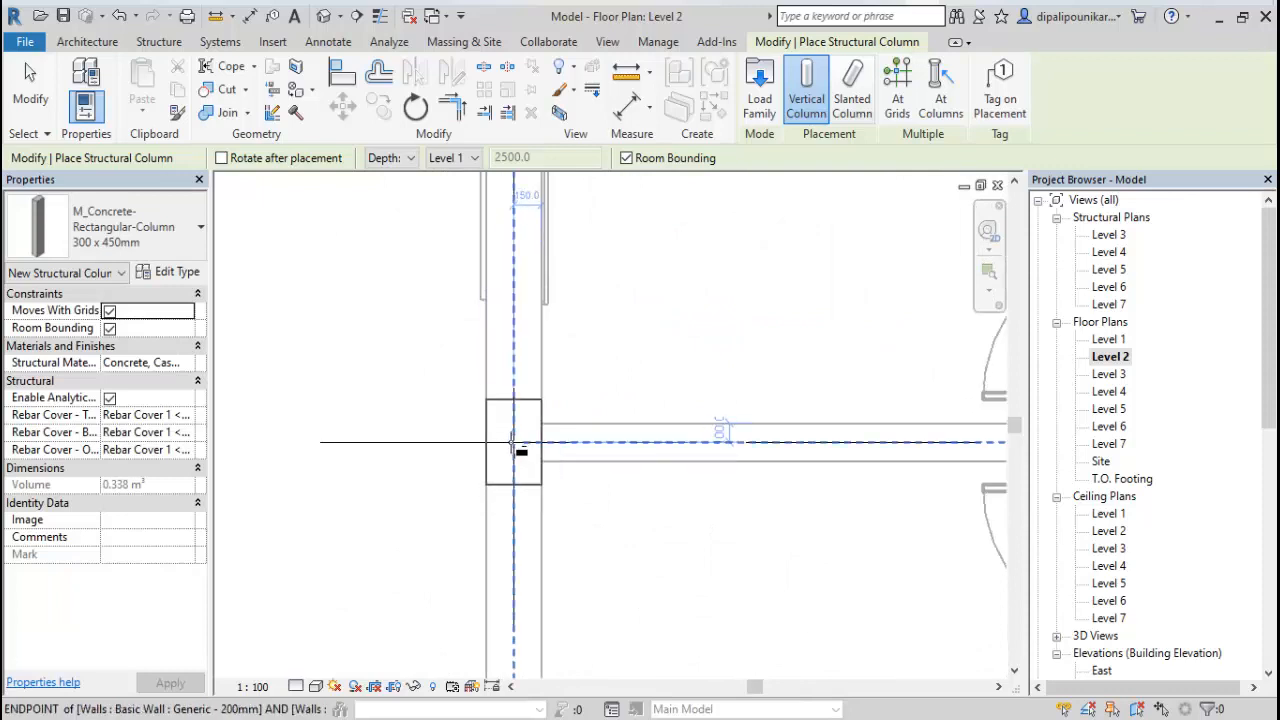
click(513, 443)
scroll(505, 470, down, 4)
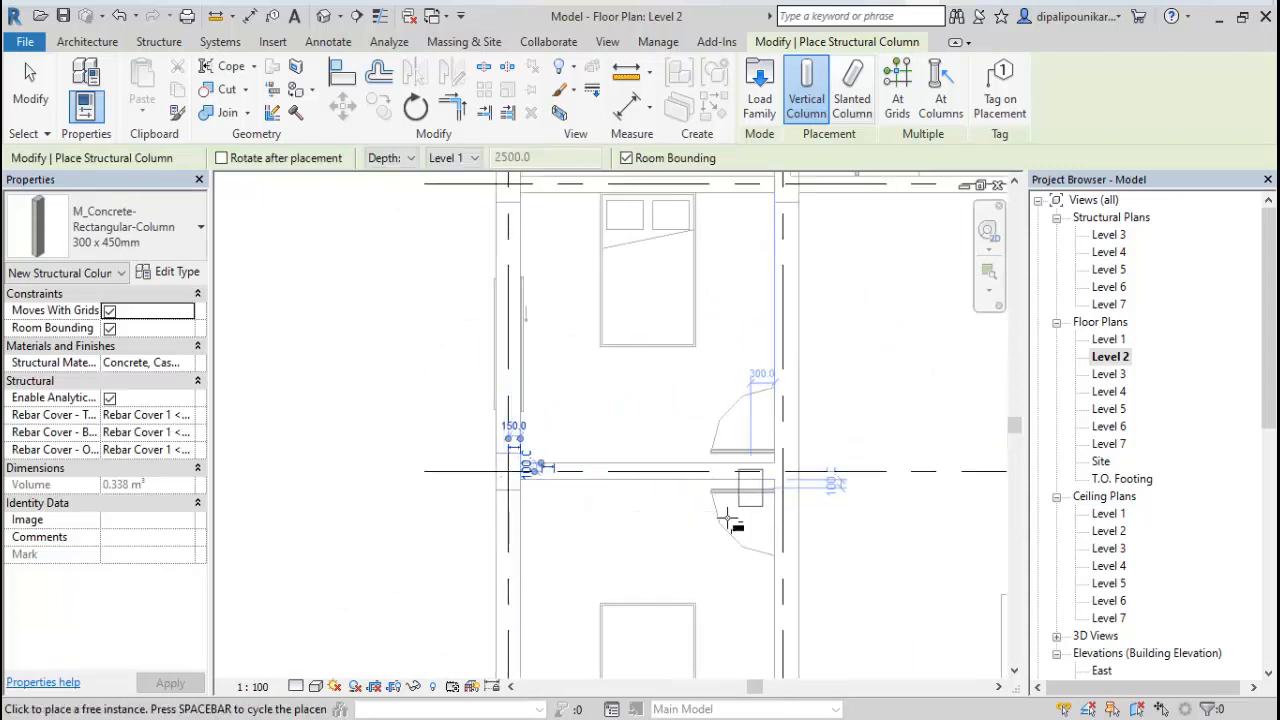
Place a 300 x 450mm column at the wall corner on grids 5 and 6, flush with the outer wall faces.
middle_drag(665, 540, 722, 327)
scroll(551, 540, up, 2)
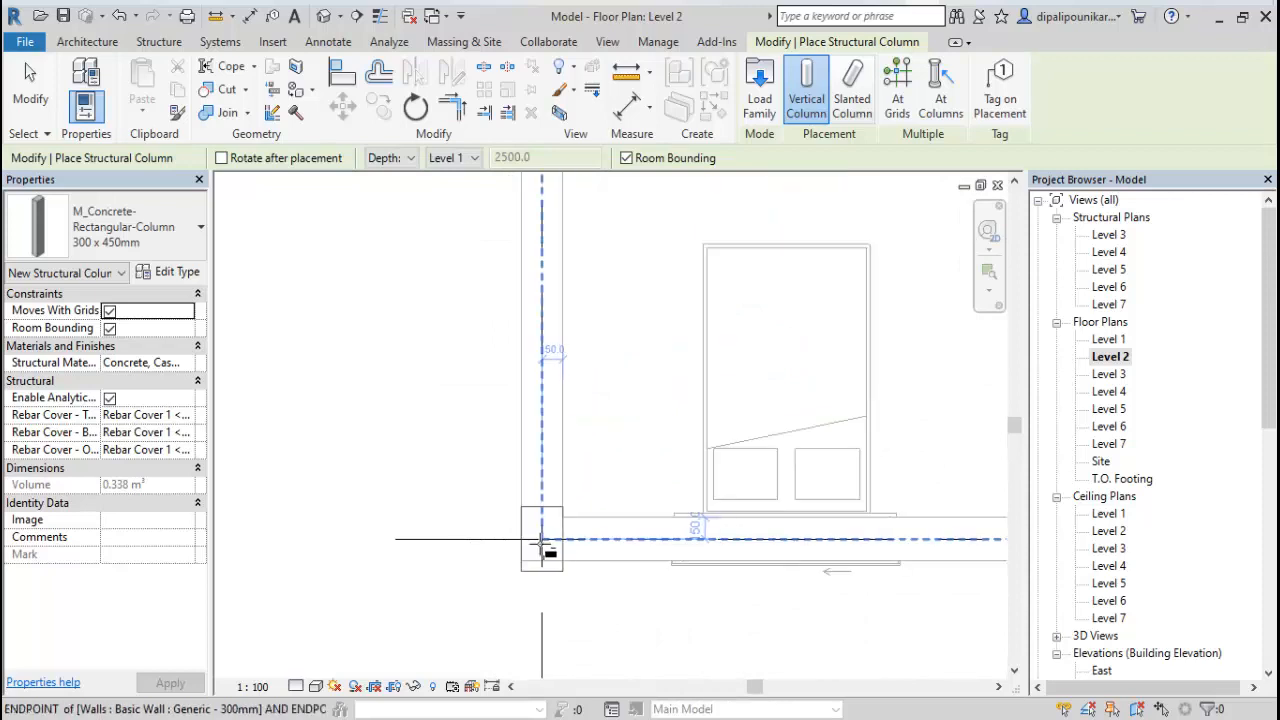
scroll(541, 537, up, 4)
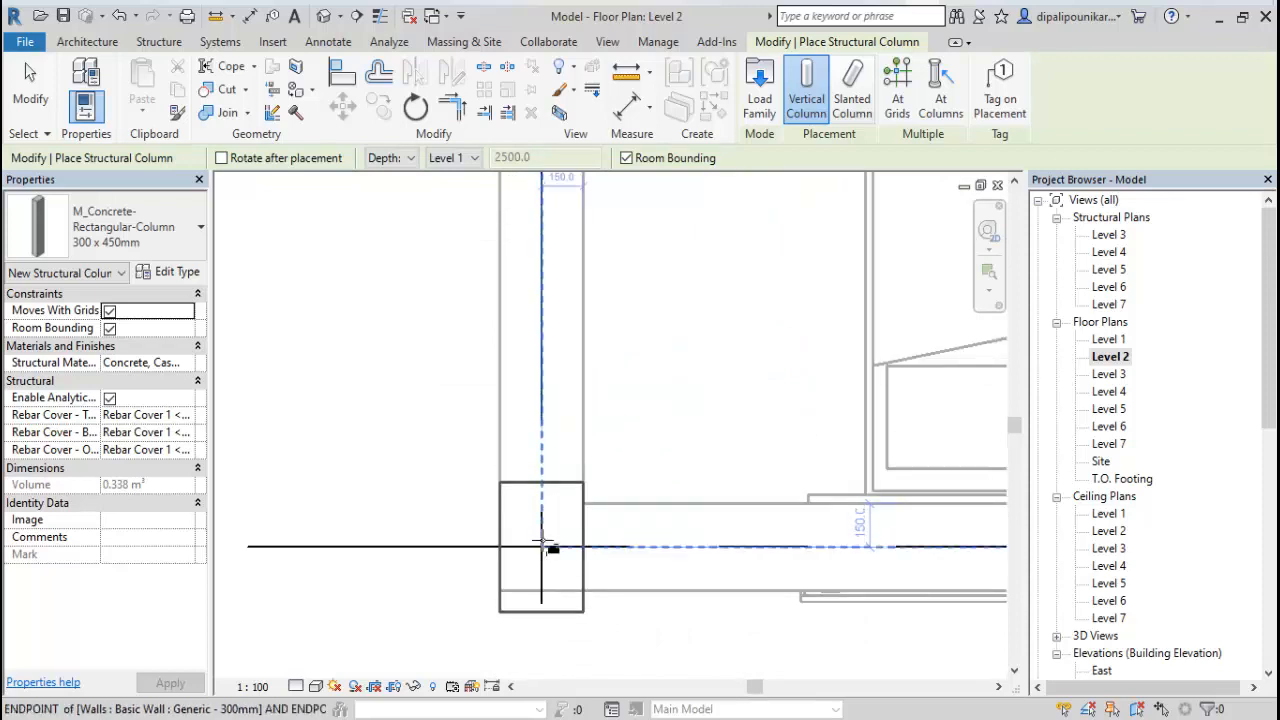
click(541, 517)
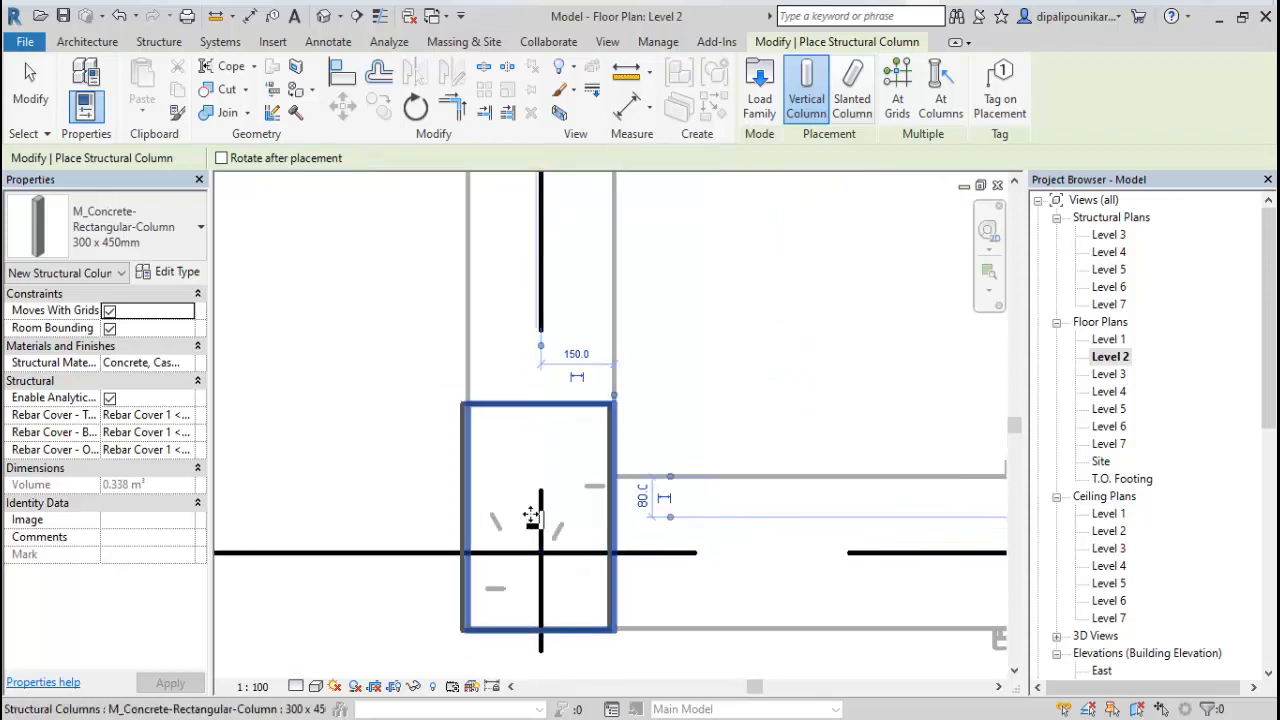
scroll(530, 515, down, 7)
scroll(718, 514, down, 4)
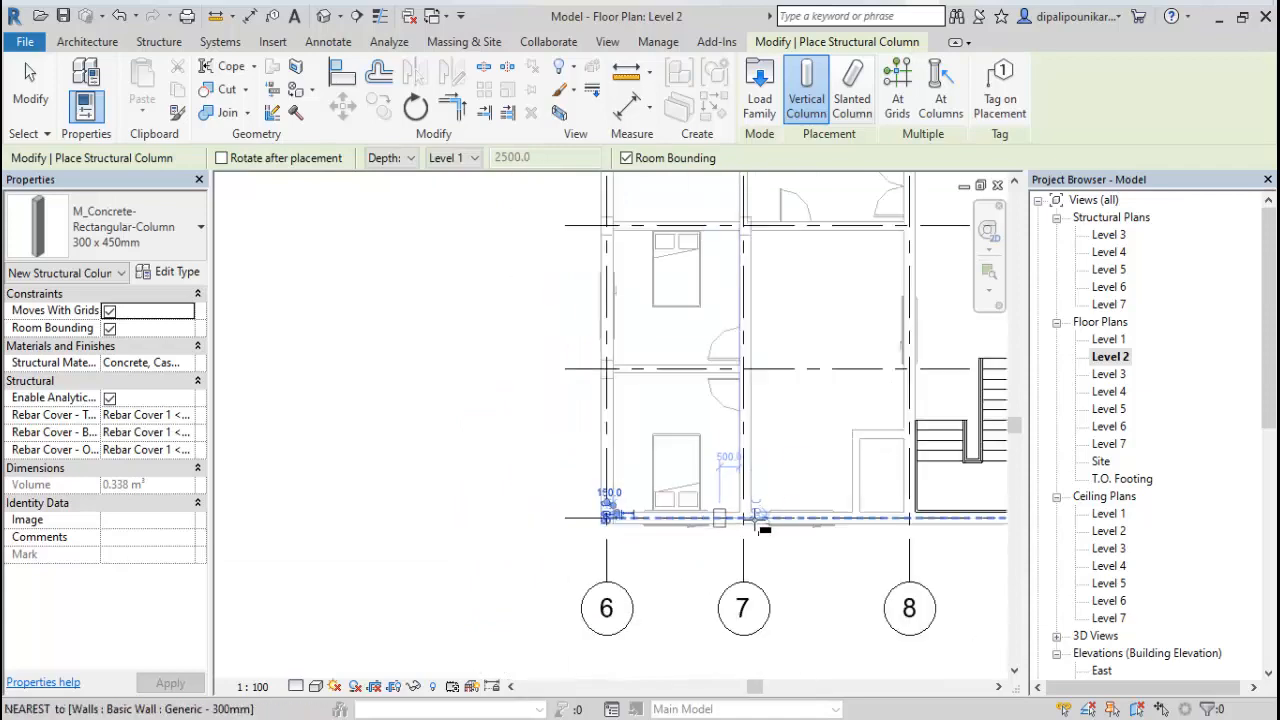
Place a 300 x 450mm column at the wall junction on grids 2 and 8, flush with the outer wall face.
middle_drag(755, 518, 473, 566)
scroll(590, 442, down, 3)
middle_drag(576, 406, 513, 585)
scroll(524, 366, up, 4)
scroll(562, 415, up, 3)
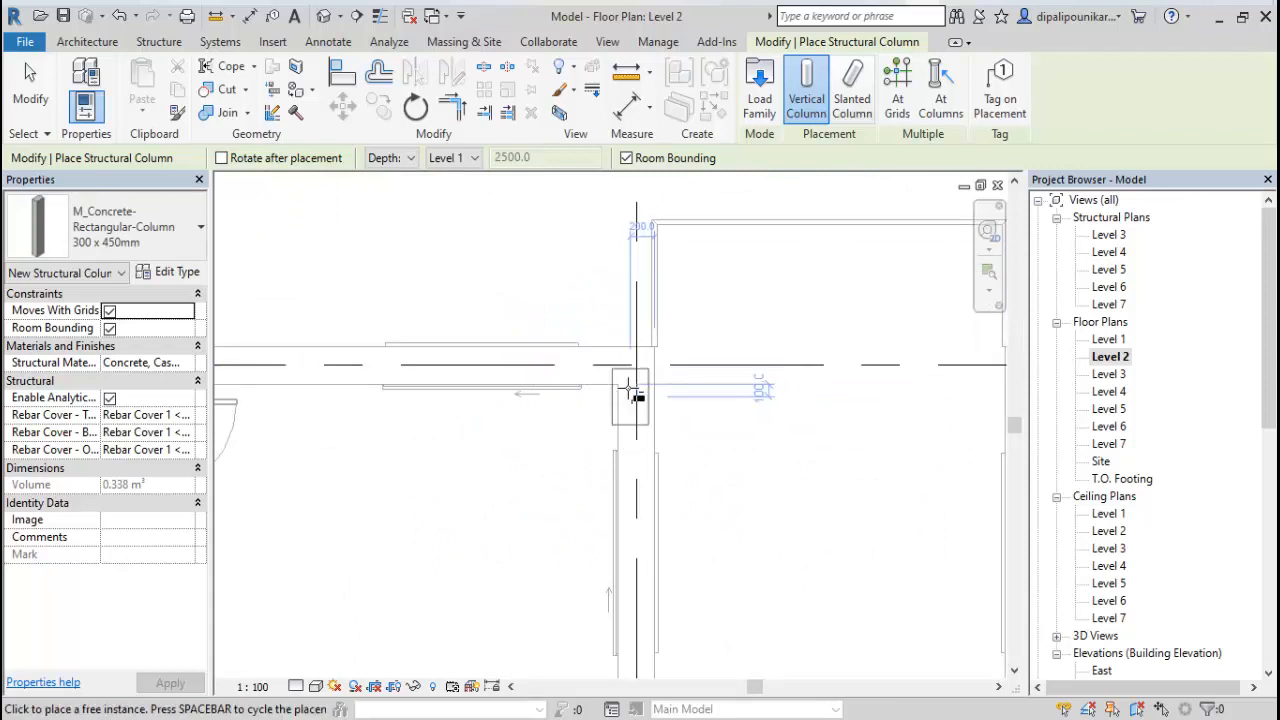
scroll(638, 371, up, 2)
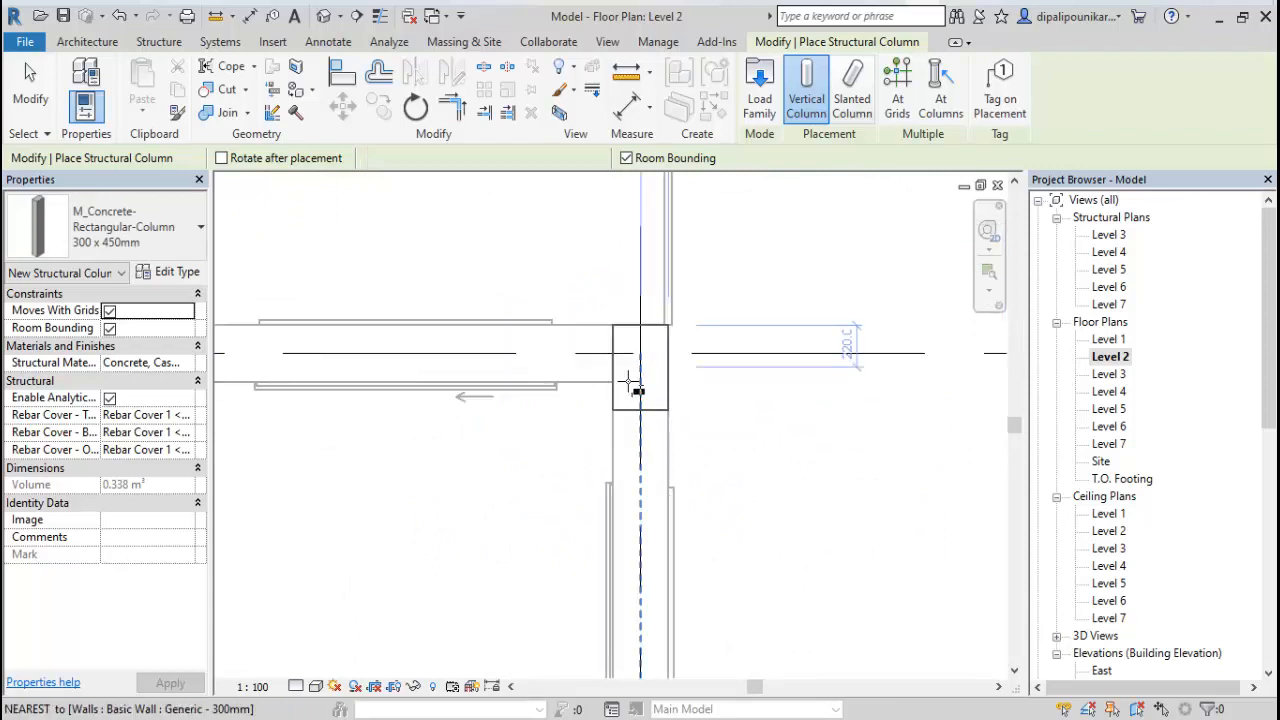
click(630, 383)
Place a 300 x 450mm column at grids 5 and 8, flush with the outer wall face beside the staircase.
scroll(700, 420, down, 5)
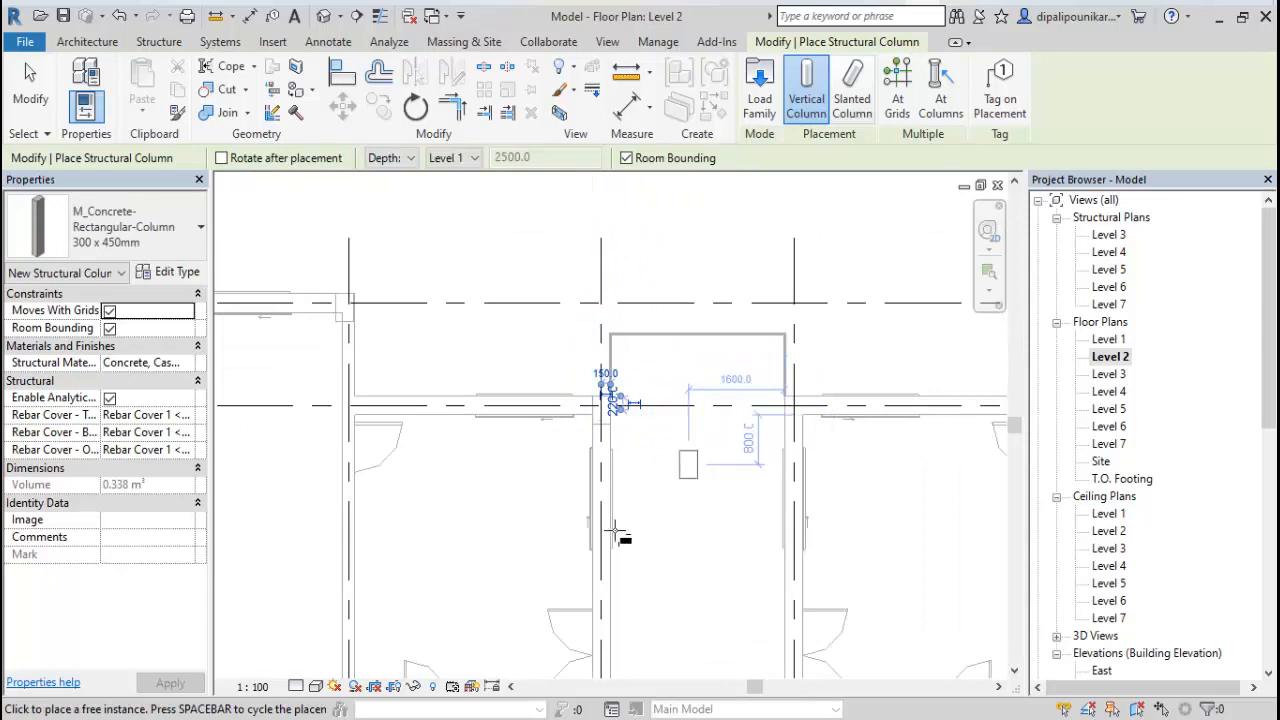
middle_drag(543, 563, 585, 460)
middle_drag(586, 514, 491, 271)
scroll(614, 450, up, 3)
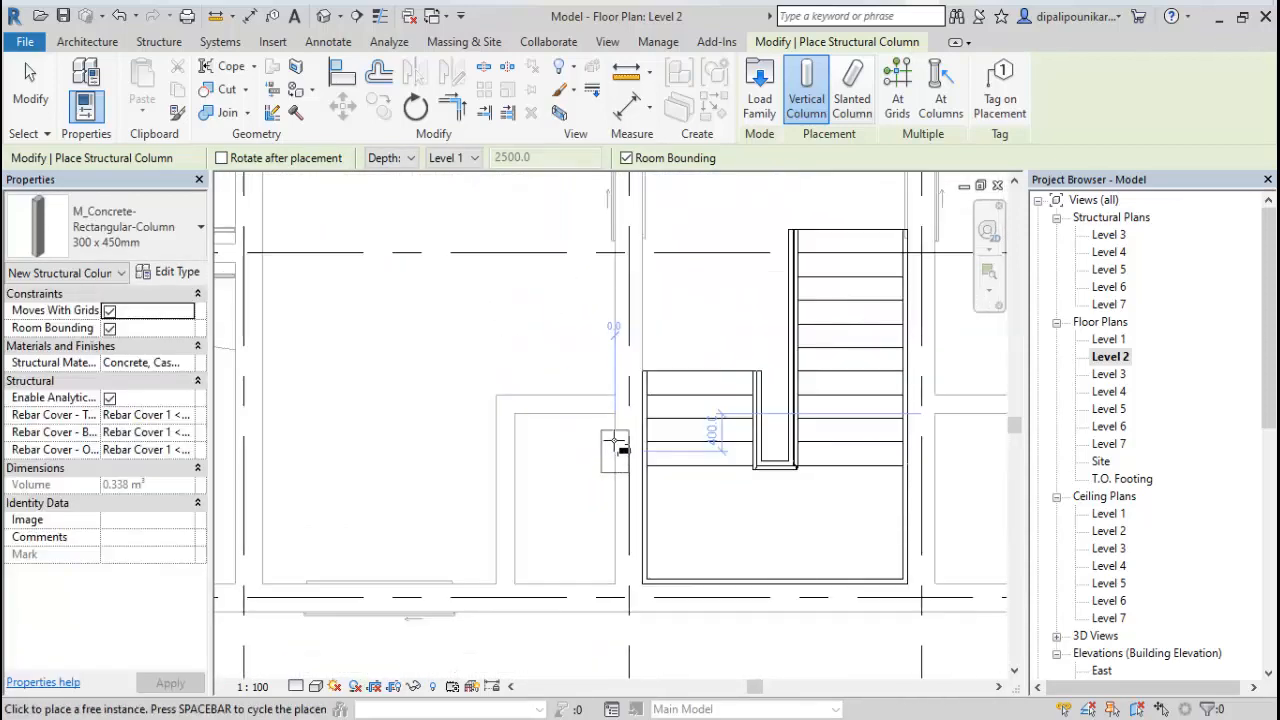
scroll(614, 441, up, 2)
middle_drag(603, 598, 618, 360)
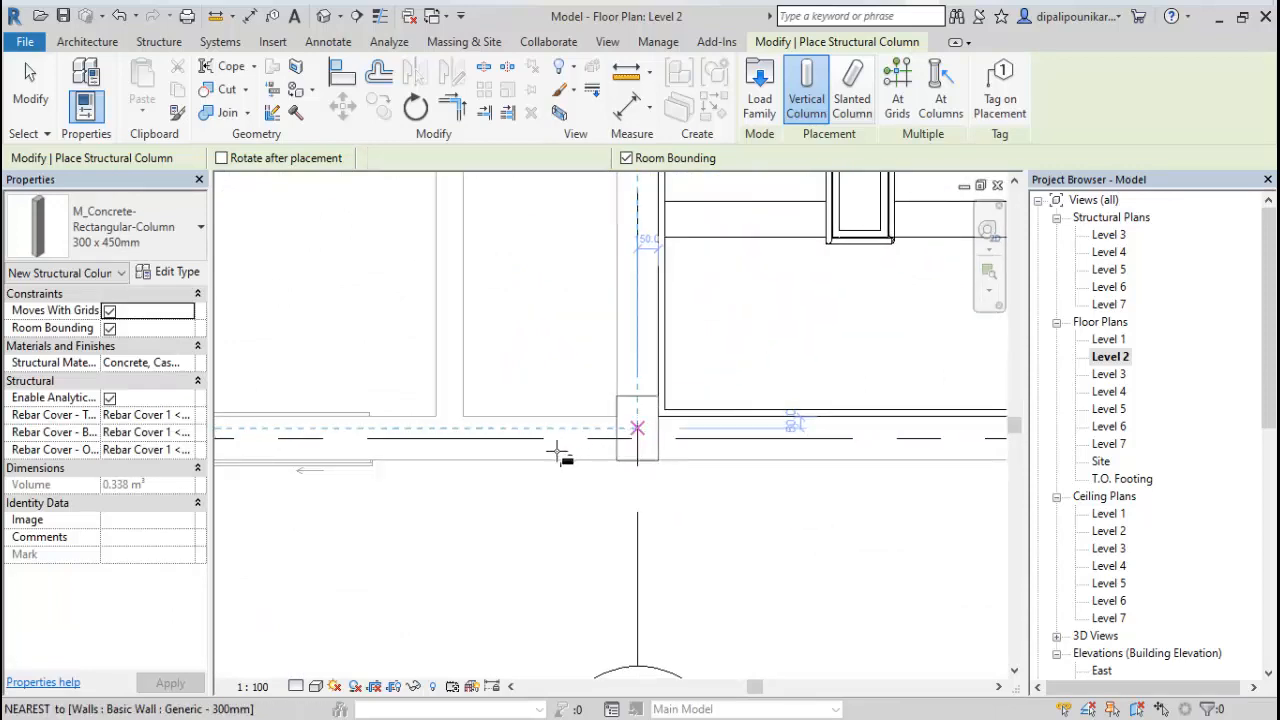
Place a 300 x 450mm column at grids 5 and 9, in line with the one on grid 8.
scroll(560, 452, down, 3)
scroll(757, 449, up, 2)
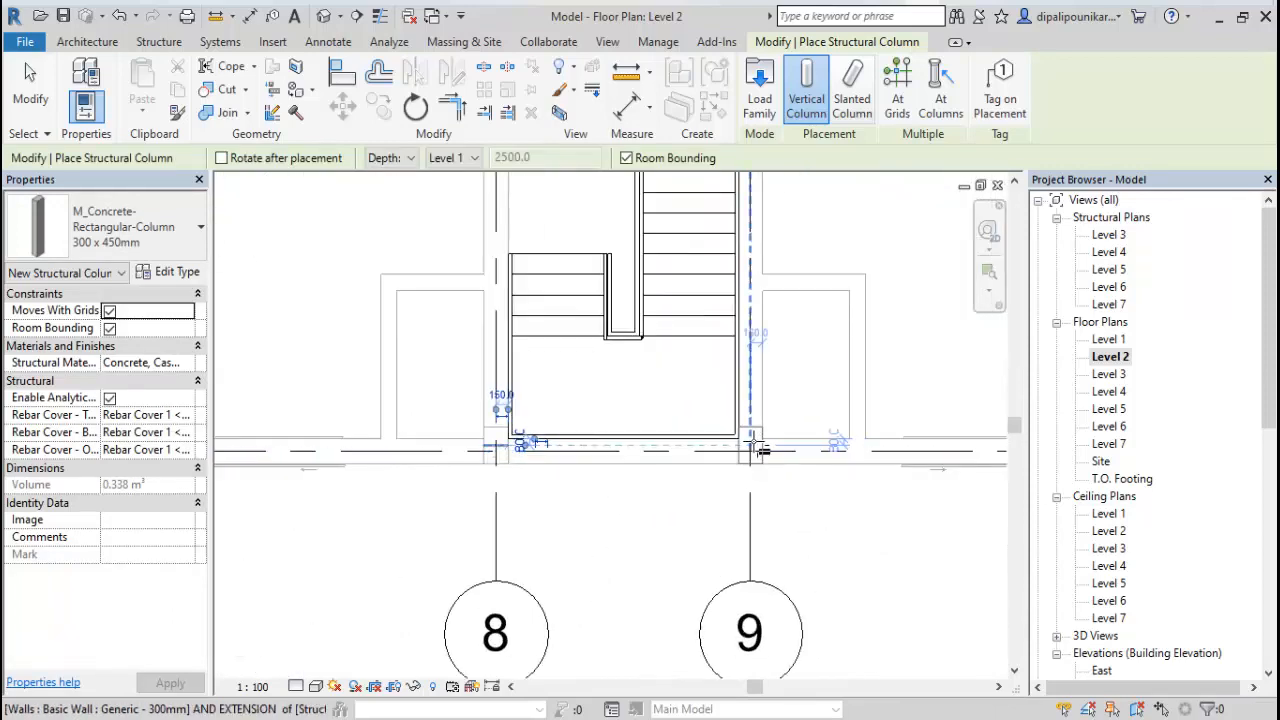
scroll(529, 594, down, 4)
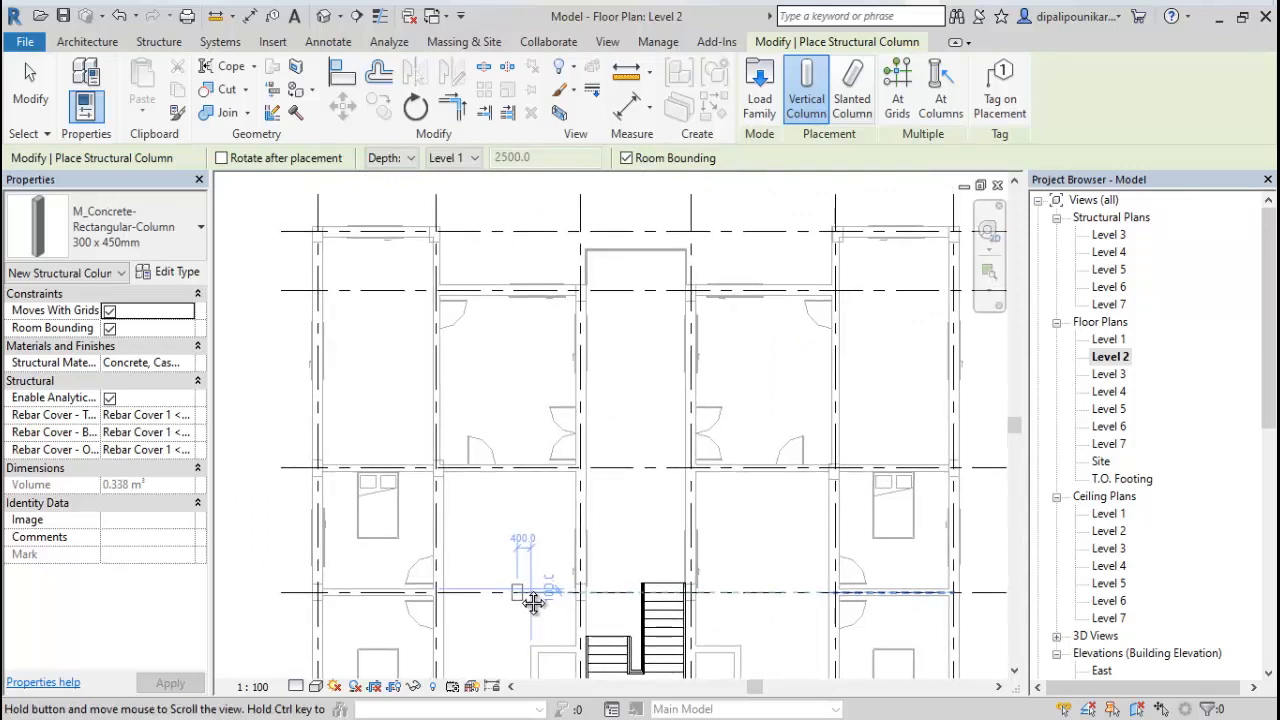
Switch the column type to 450 x 300mm 2 and place one at the wall junction on grids 3 and 8.
click(120, 228)
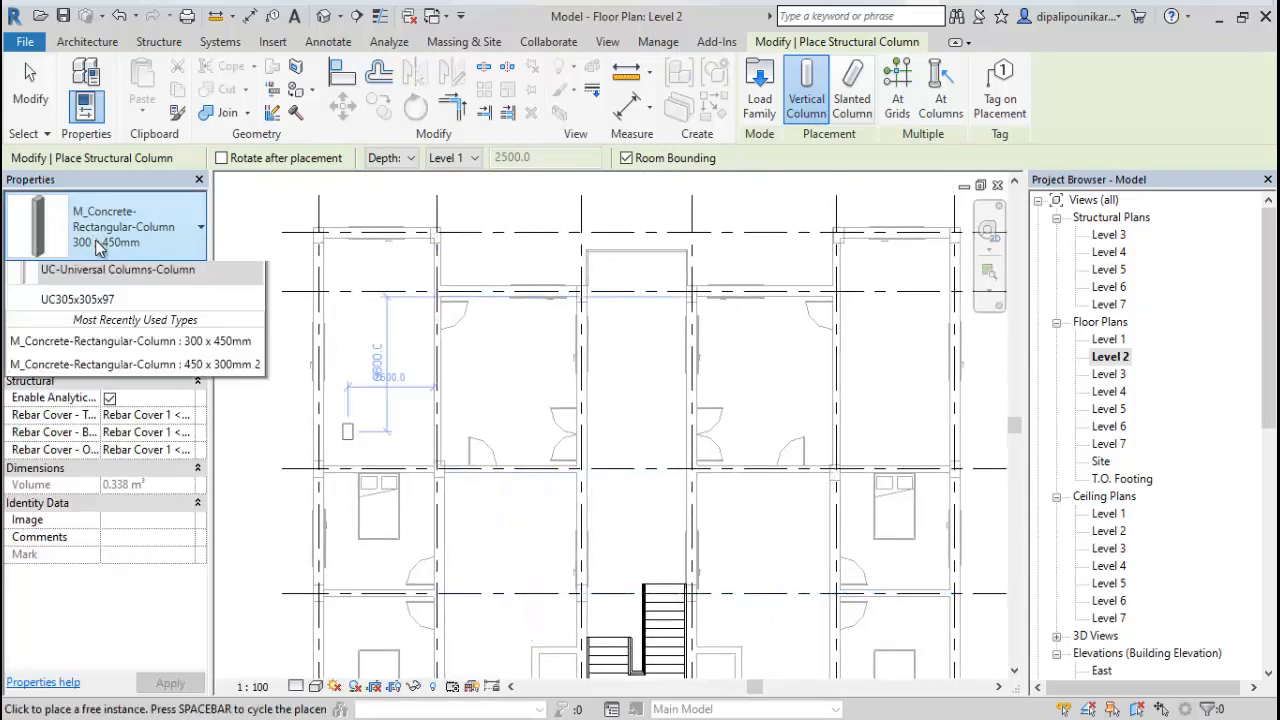
click(100, 357)
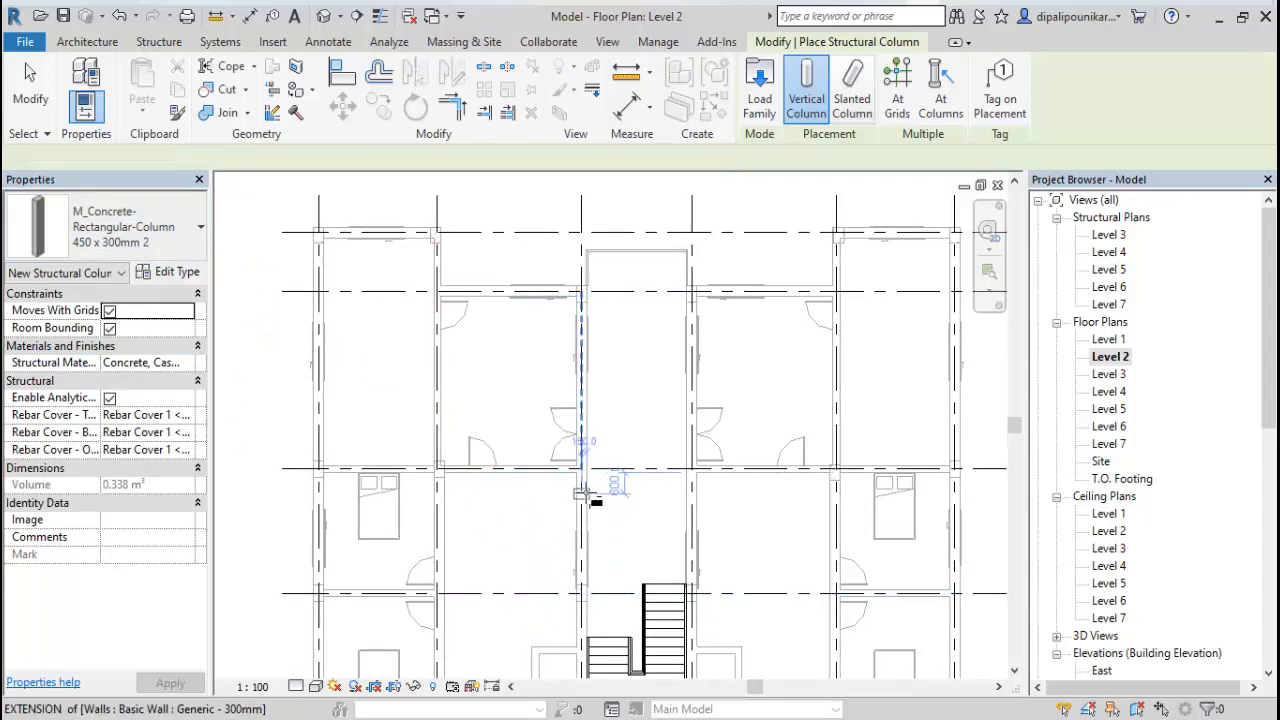
scroll(590, 485, up, 2)
scroll(588, 478, up, 3)
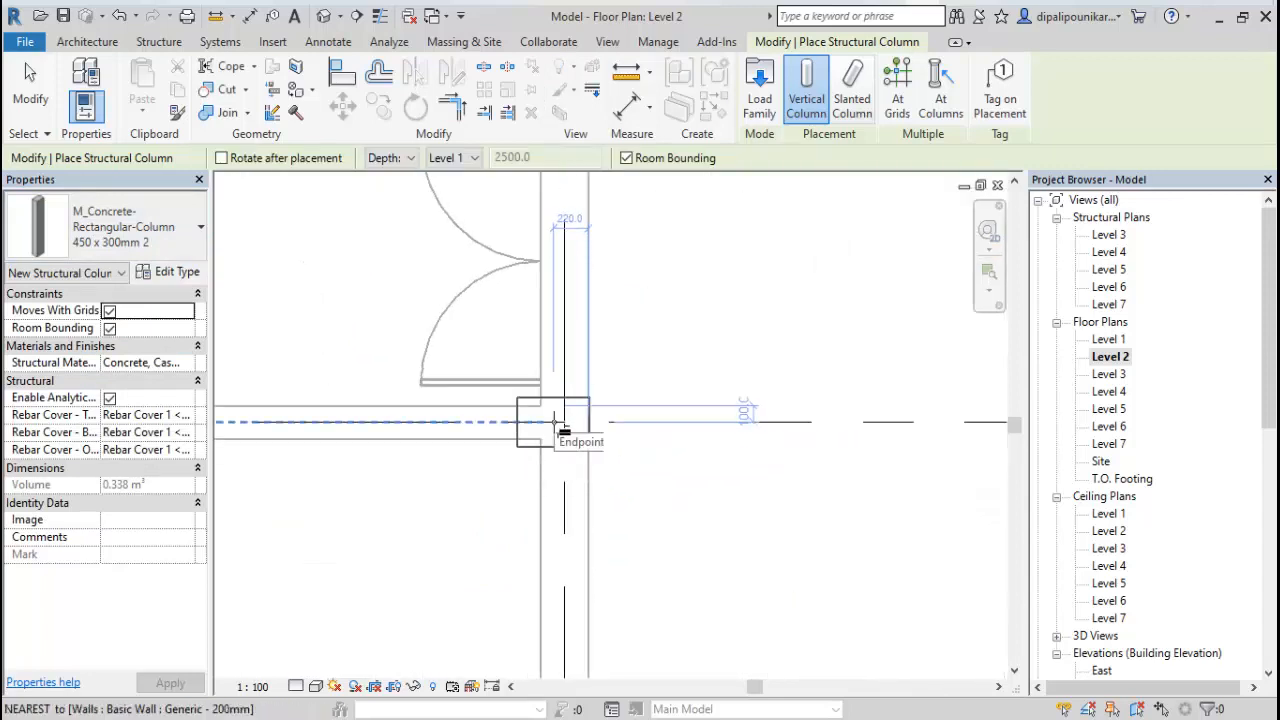
click(555, 422)
Place a 450 x 300mm 2 column at the wall junction on grids 3 and 9.
scroll(585, 530, down, 3)
middle_drag(822, 545, 656, 527)
scroll(640, 470, up, 3)
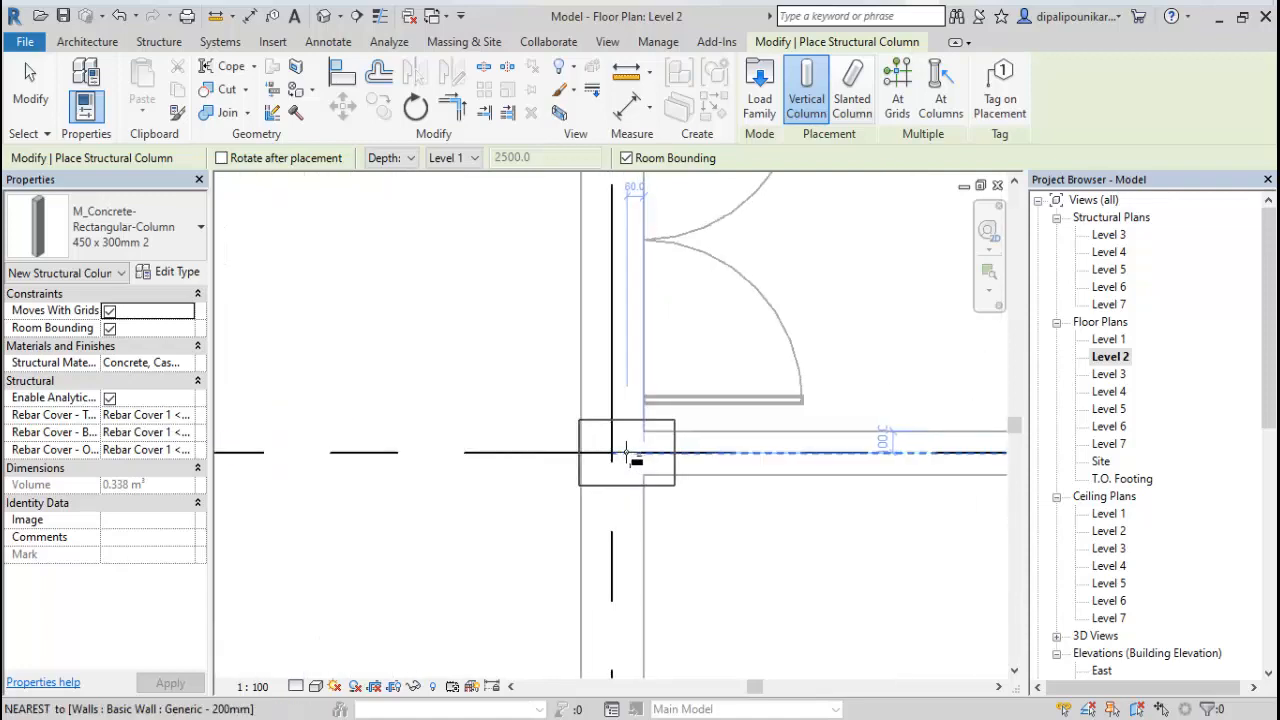
click(632, 468)
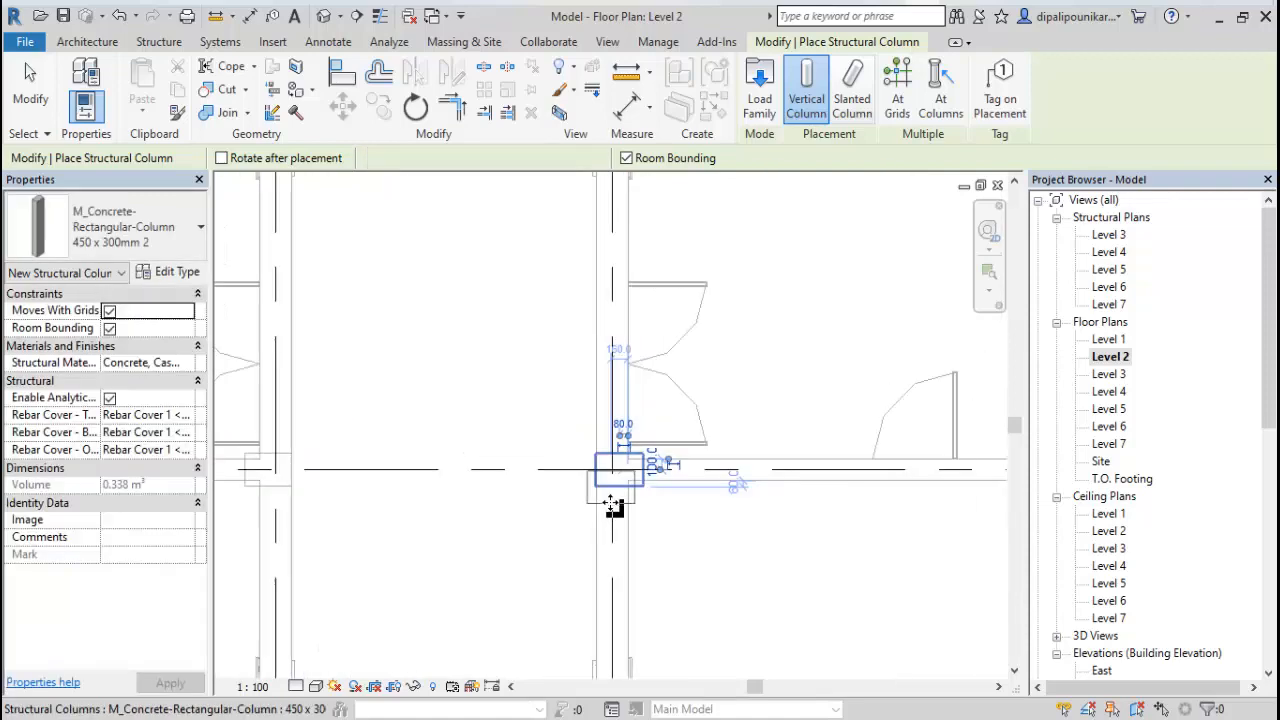
Place a 450 x 300mm 2 column at grids 2 and 7, aligned with both faces of the grid 2 wall.
scroll(612, 512, down, 3)
scroll(625, 525, down, 2)
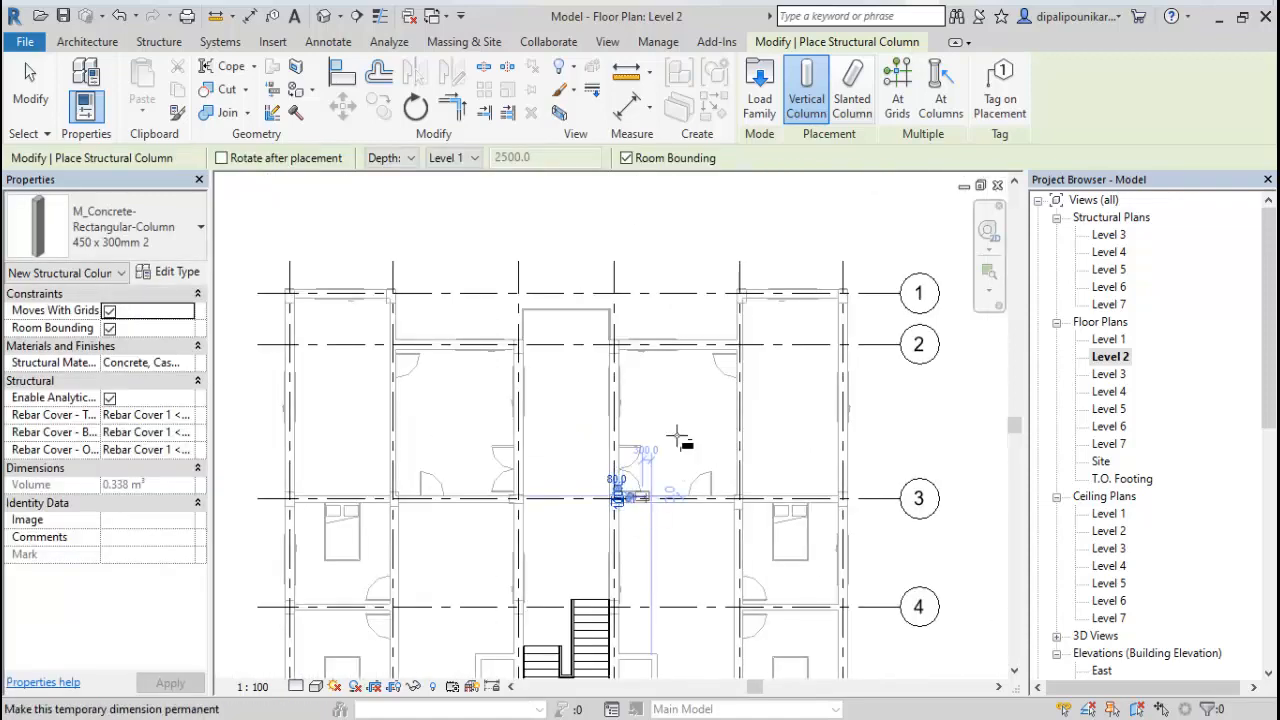
middle_drag(550, 448, 605, 521)
scroll(443, 414, up, 6)
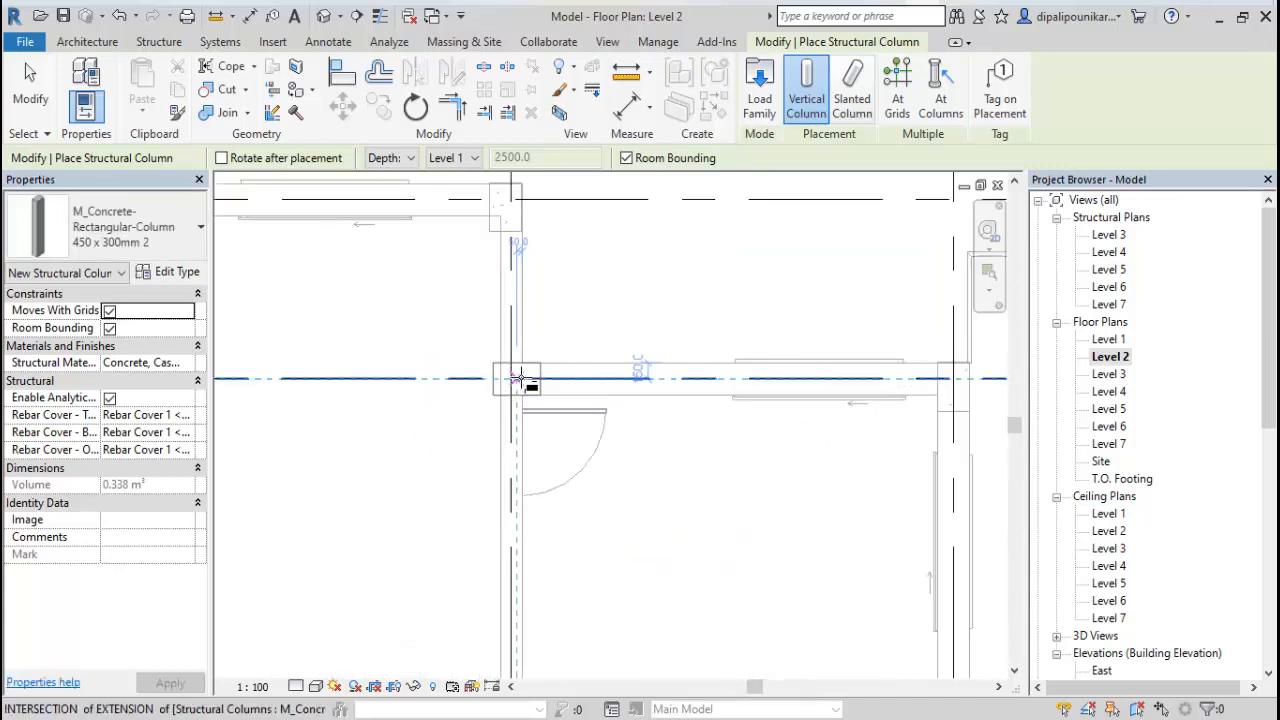
scroll(525, 382, up, 2)
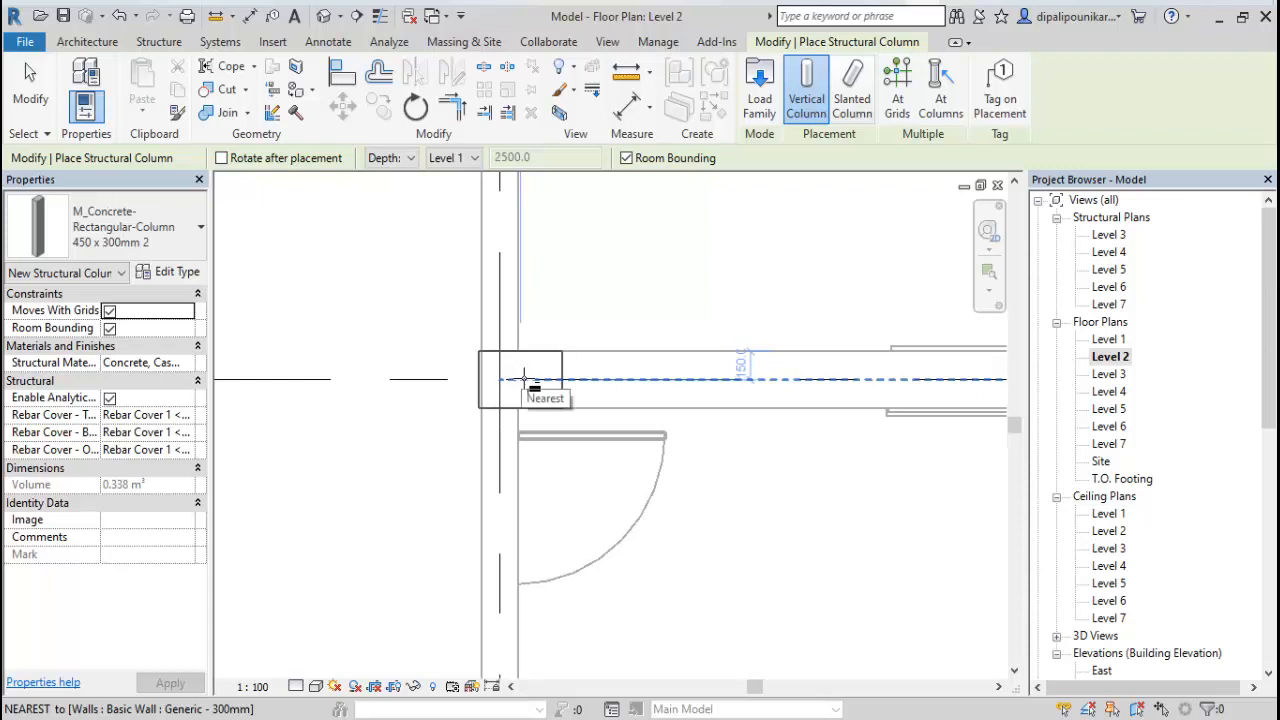
Place a 450 x 300mm 2 column at the wall junction on grids 2 and 10, and end column placement.
scroll(497, 437, down, 3)
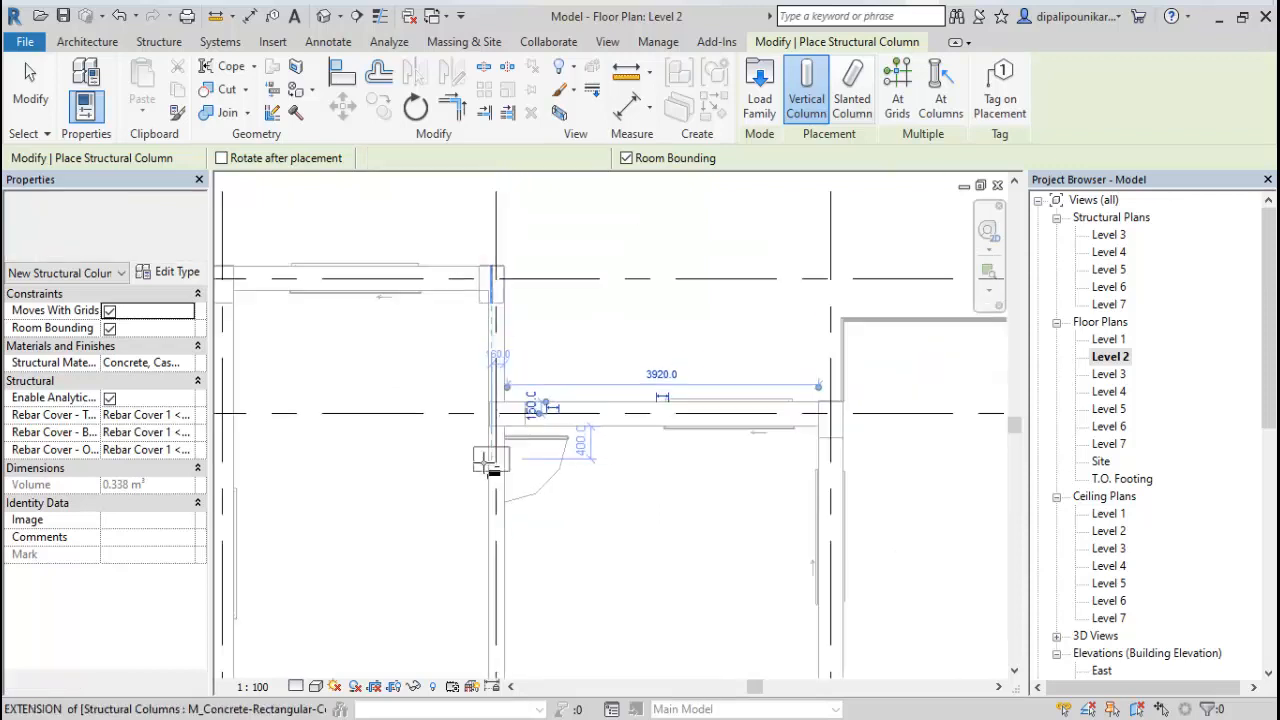
middle_drag(694, 437, 335, 428)
scroll(700, 418, up, 4)
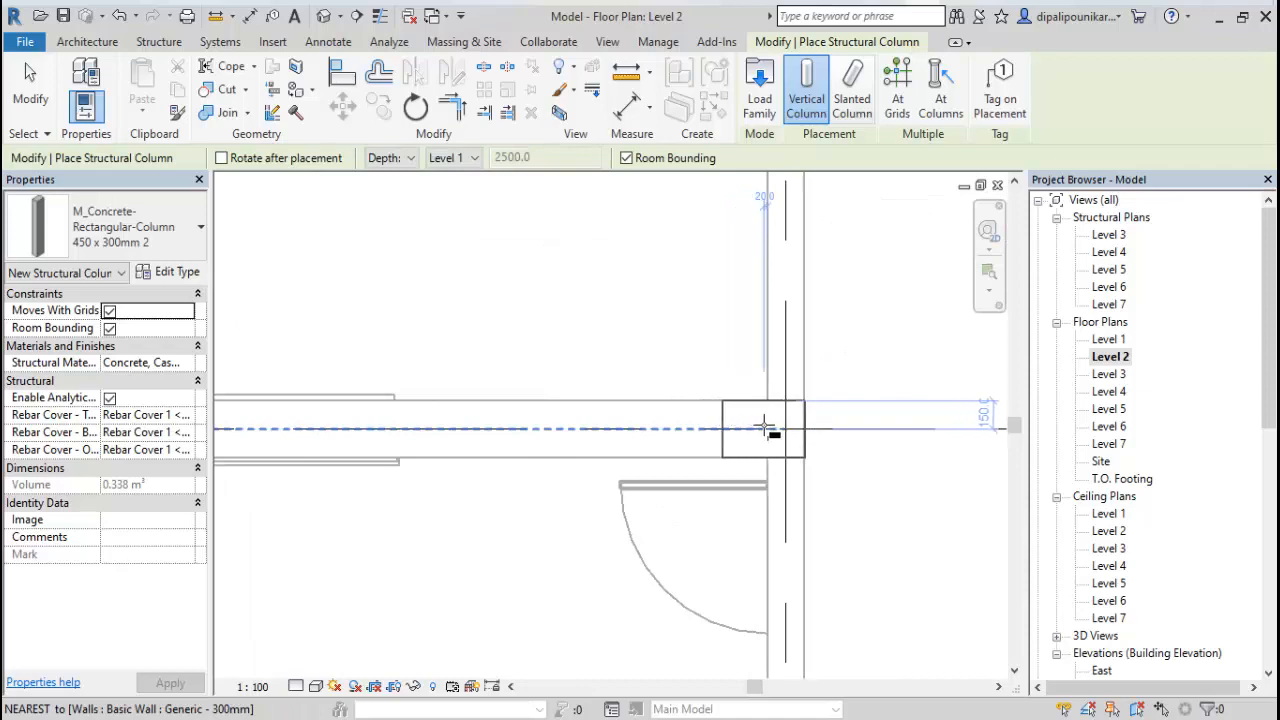
scroll(674, 491, down, 5)
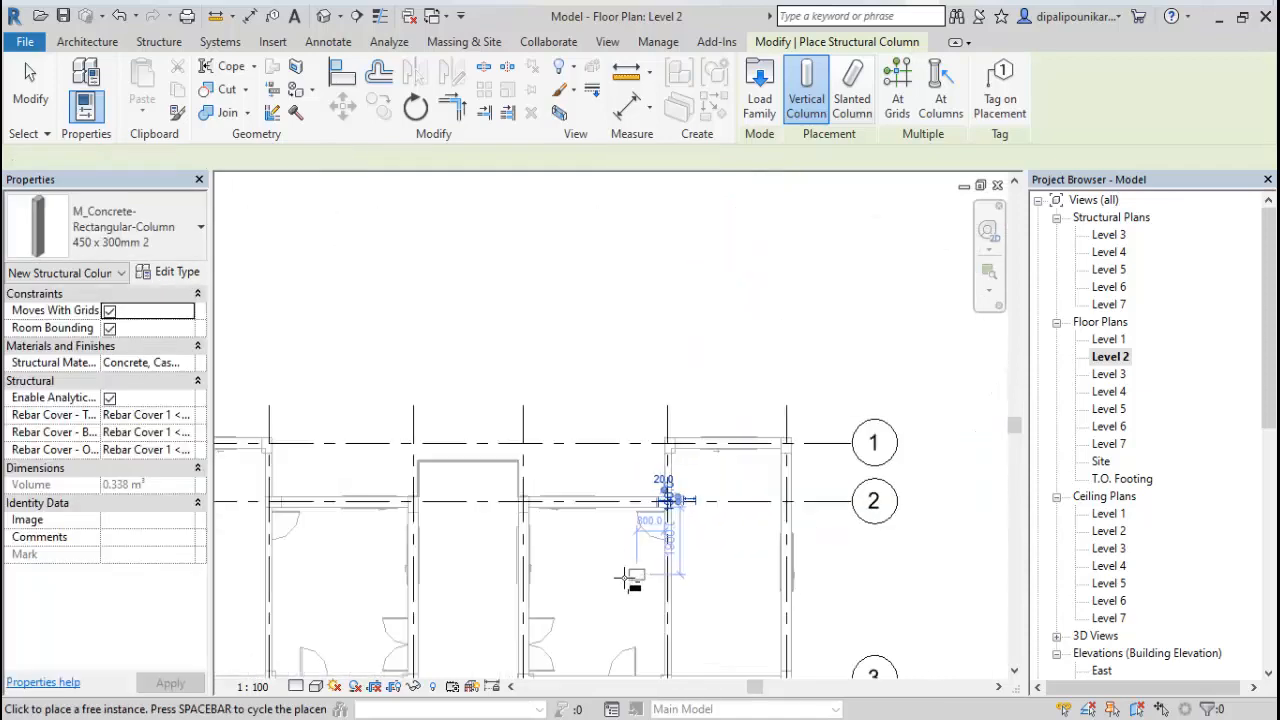
scroll(622, 578, down, 1)
middle_drag(622, 578, 620, 432)
scroll(525, 480, up, 1)
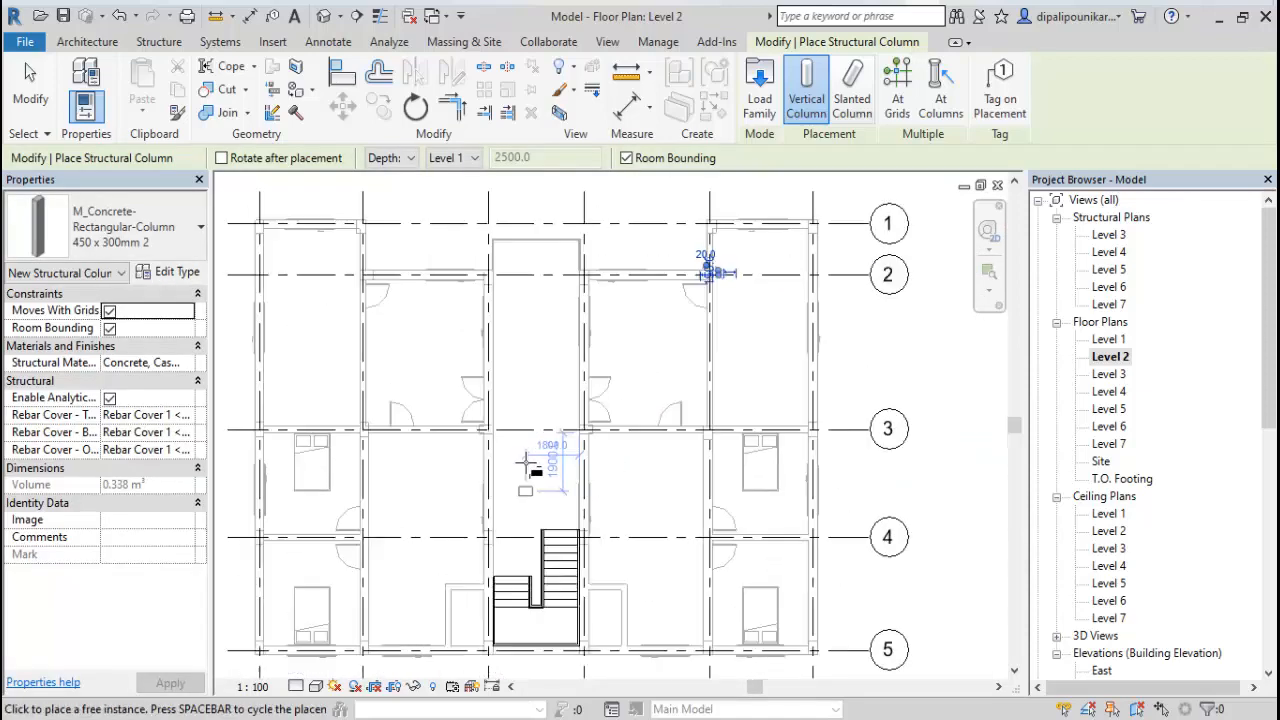
middle_drag(528, 455, 628, 478)
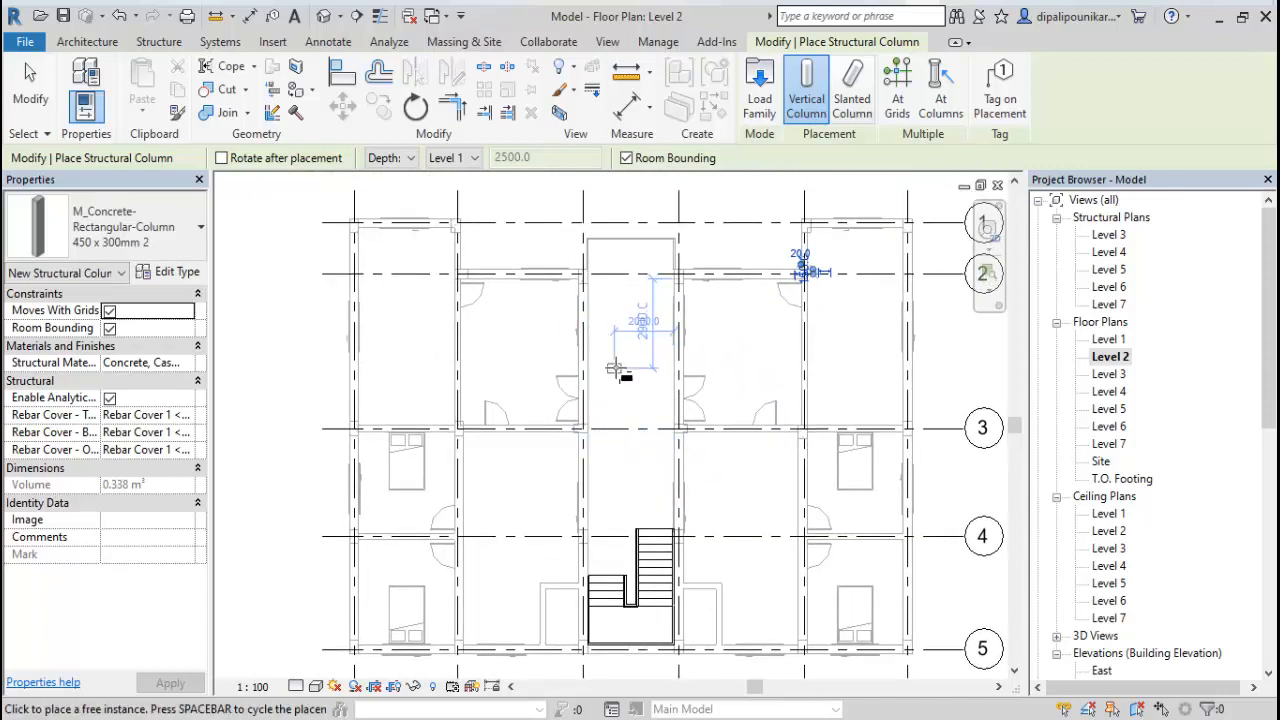
key(Escape)
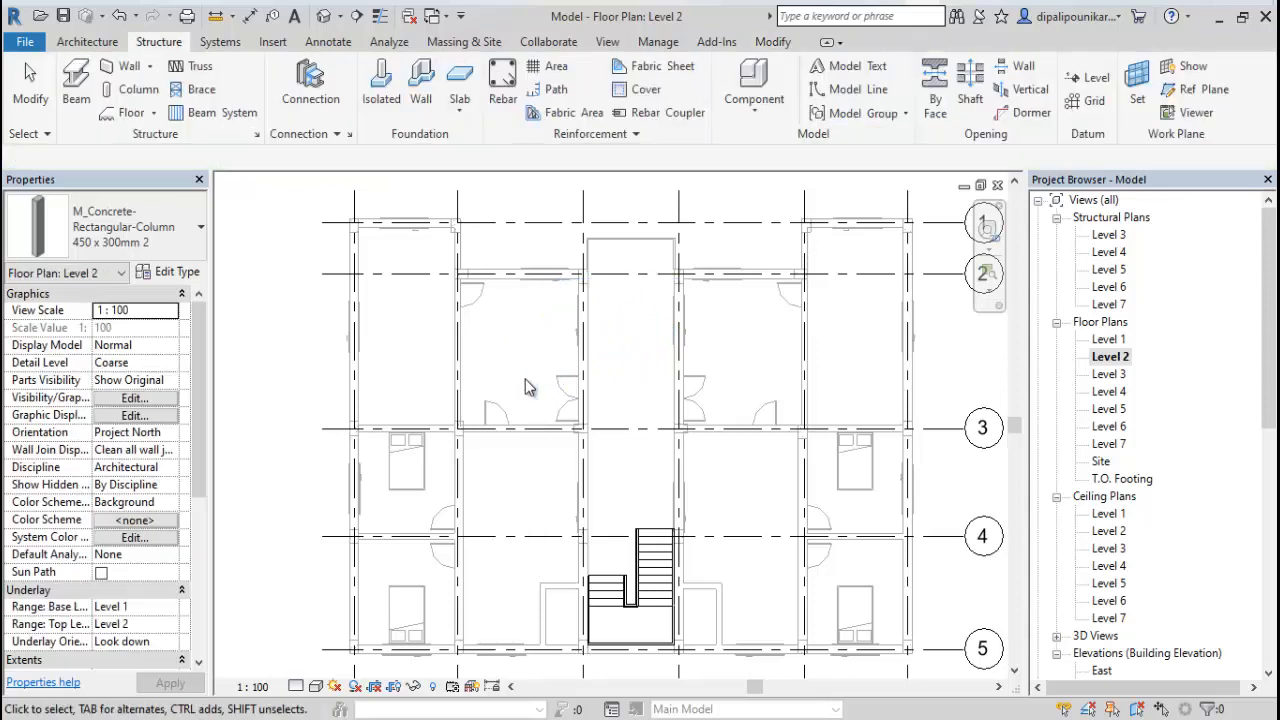
Open the default 3D view and inspect the placed columns around the building's entrance.
click(323, 16)
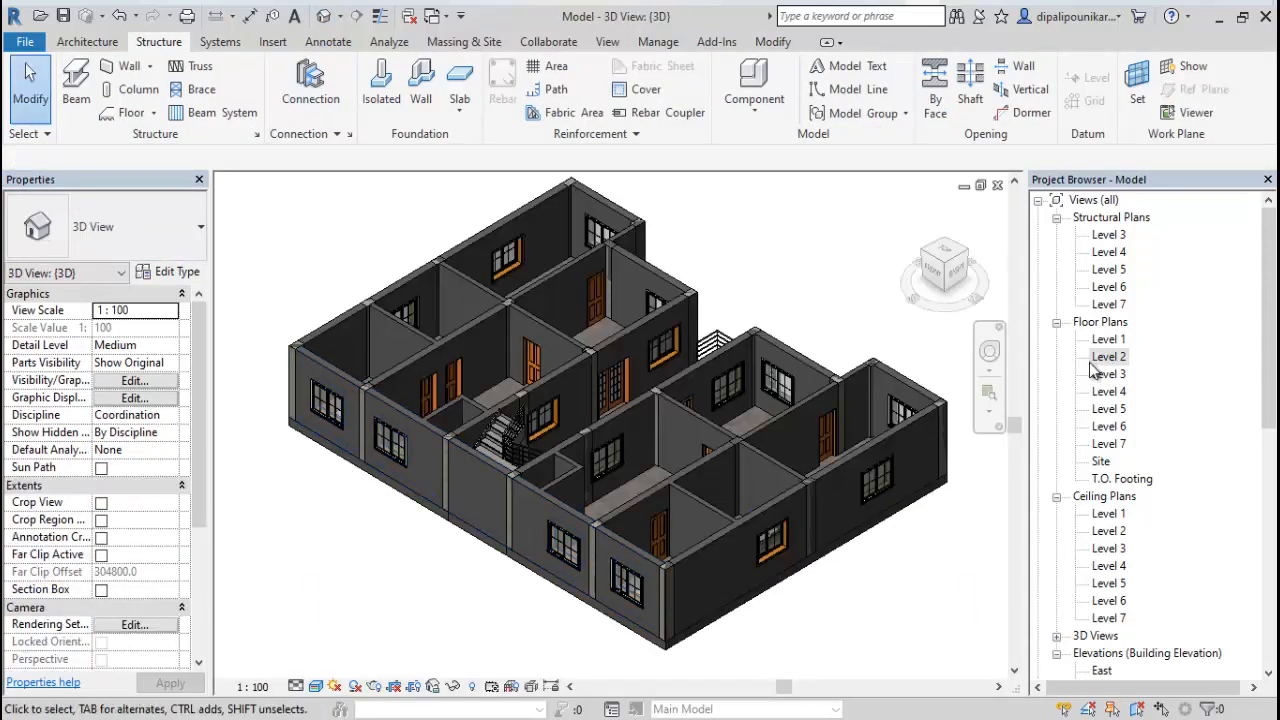
click(989, 351)
drag(985, 440, 494, 371)
scroll(459, 386, up, 6)
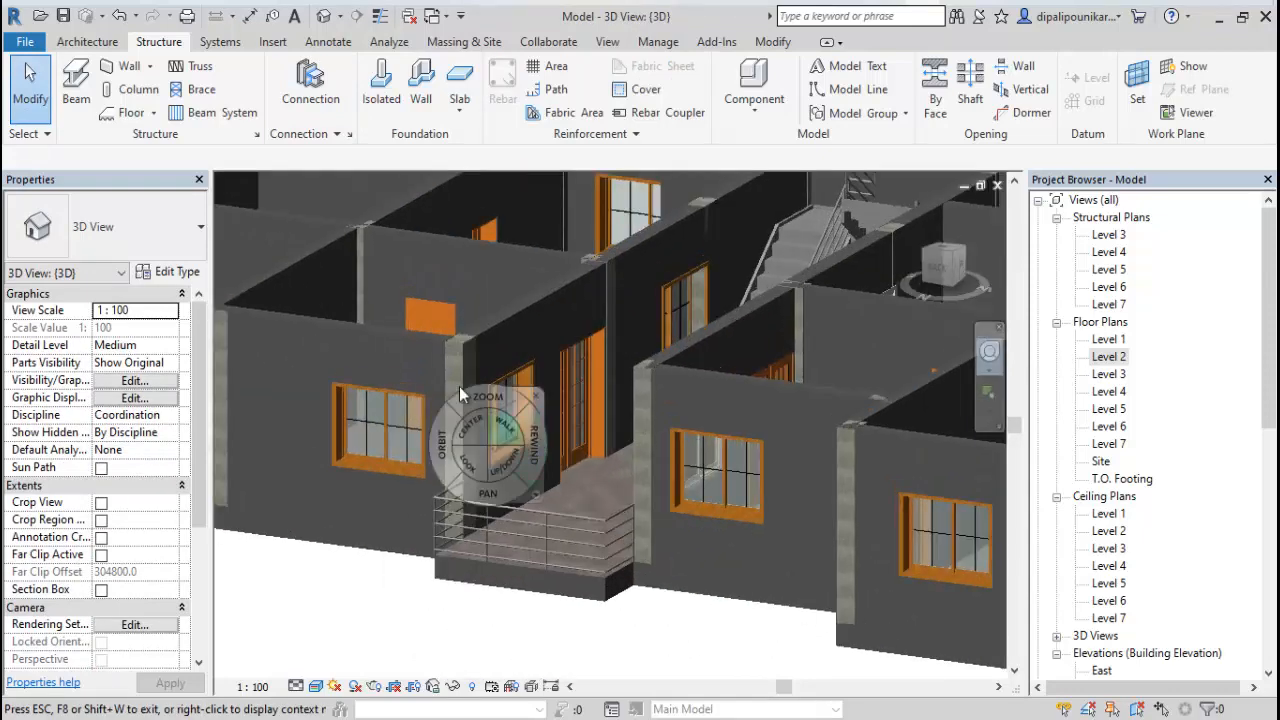
Open the Level 3 structural plan and set its underlay base level to Level 1.
double_click(1107, 236)
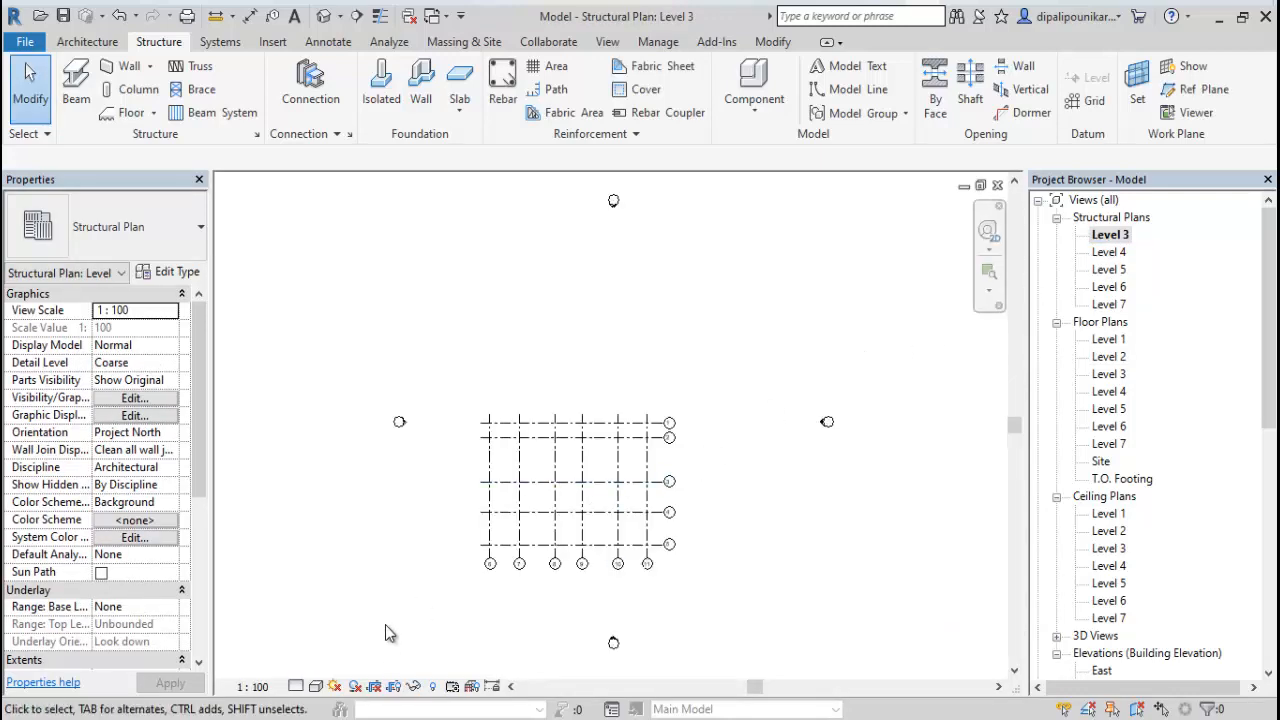
click(169, 608)
click(133, 652)
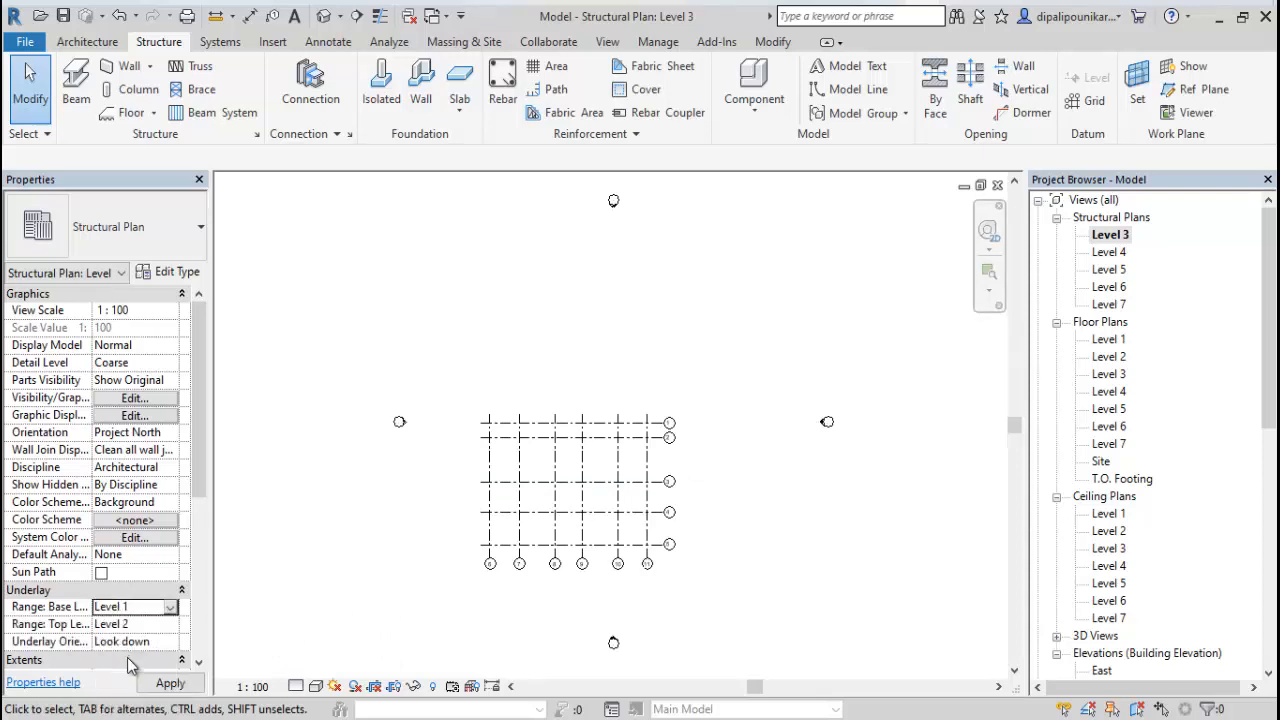
click(160, 683)
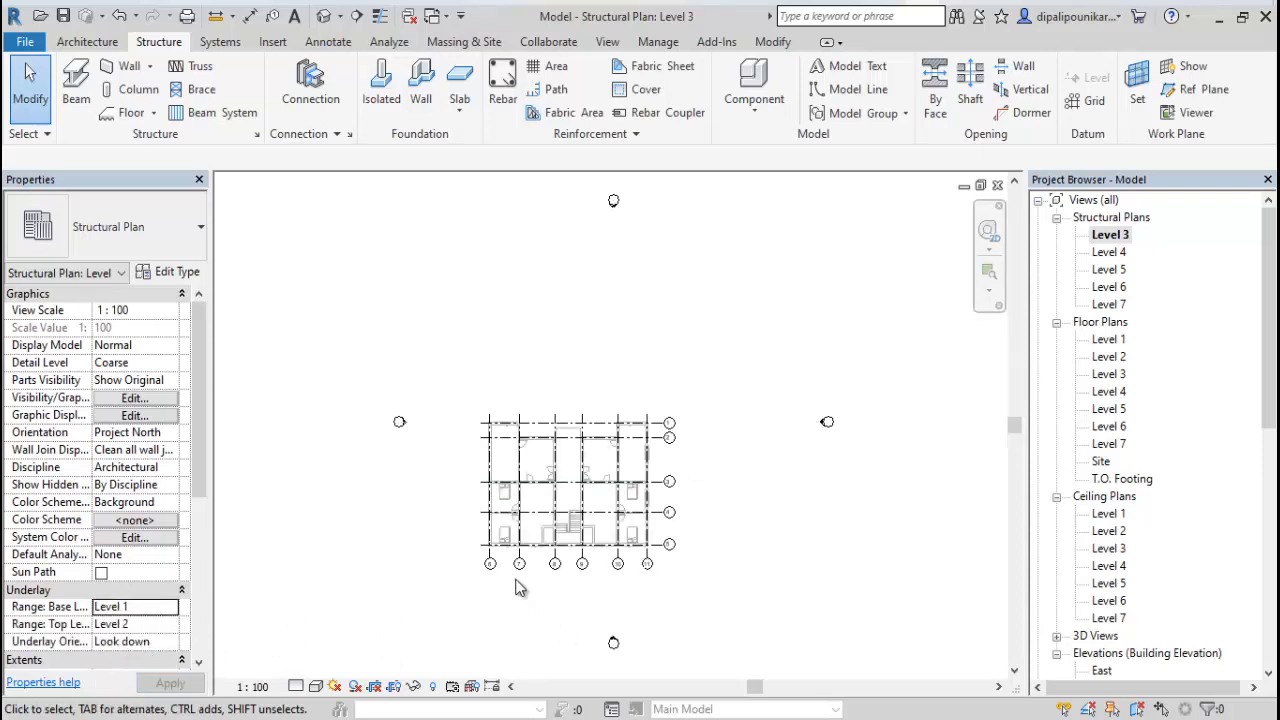
Check the underlaid columns on the Level 3 structural plan and open the Level 1 floor plan.
scroll(518, 587, up, 10)
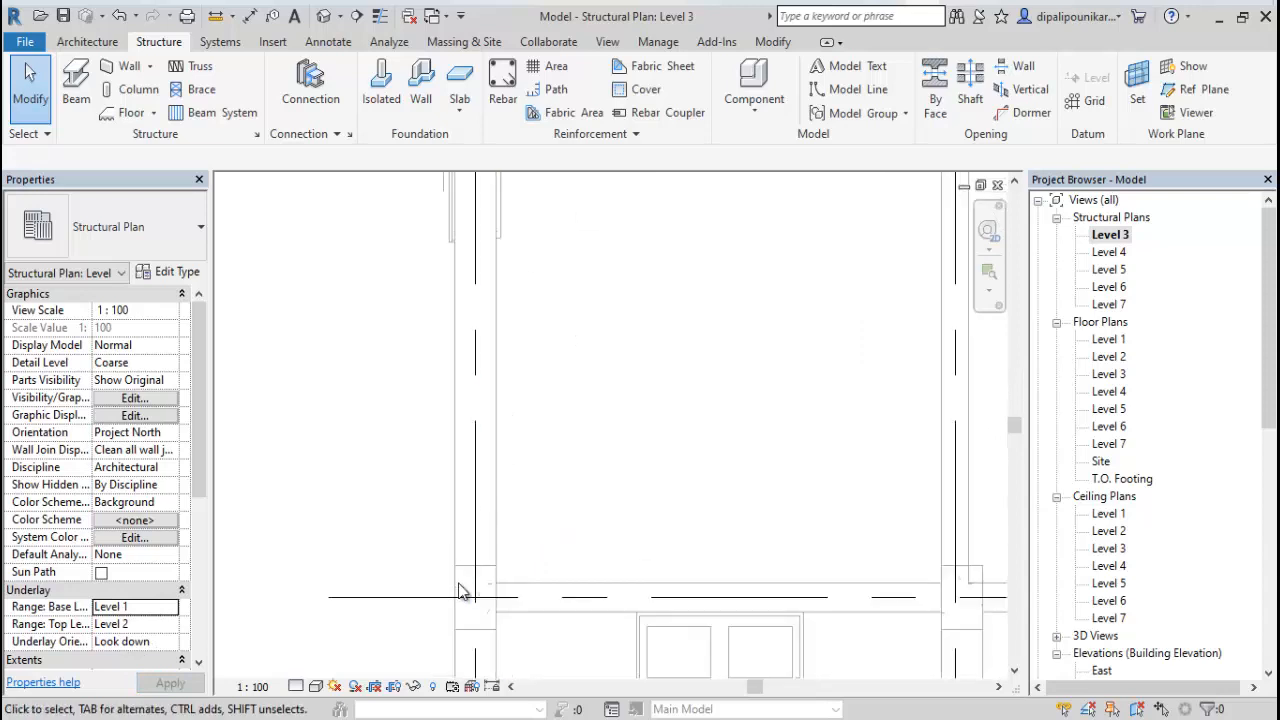
scroll(489, 562, down, 3)
scroll(1135, 530, down, 2)
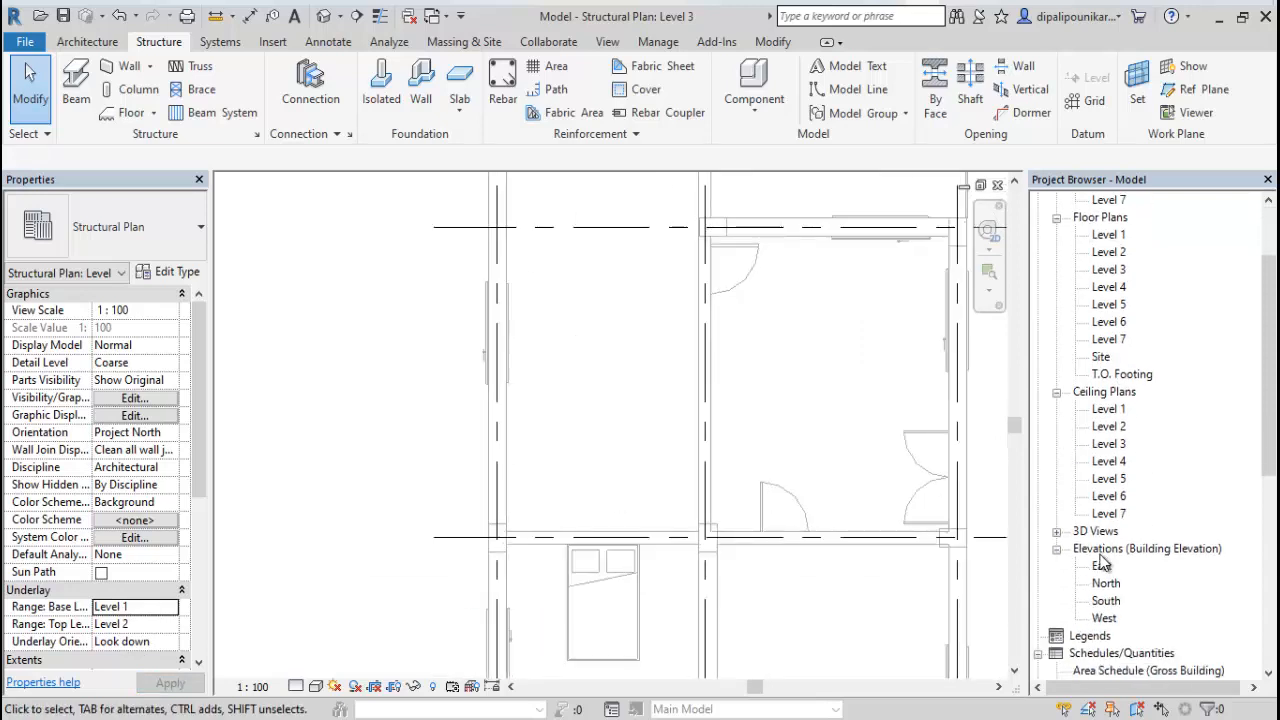
scroll(1113, 305, up, 2)
double_click(1110, 339)
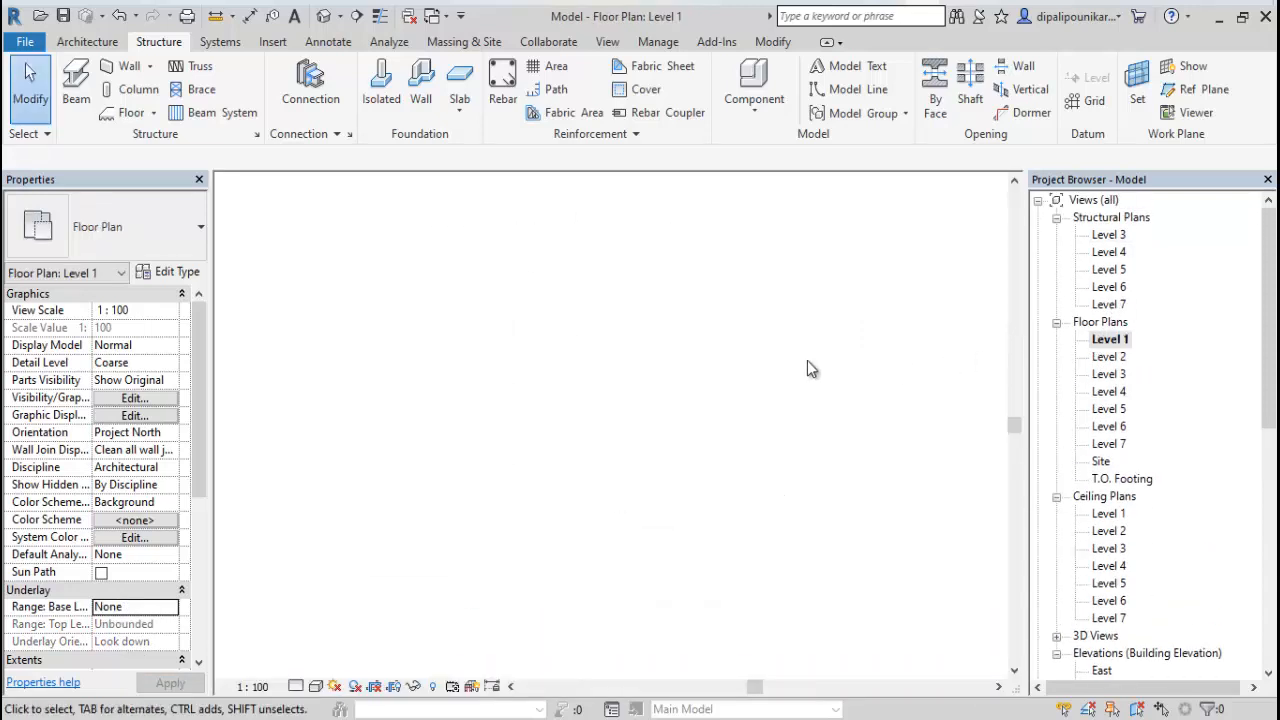
Draw a horizontal building section through the exterior wall along grid 5, from outside grid 6 to beyond grid 11.
click(356, 16)
scroll(340, 594, up, 3)
middle_drag(354, 594, 256, 515)
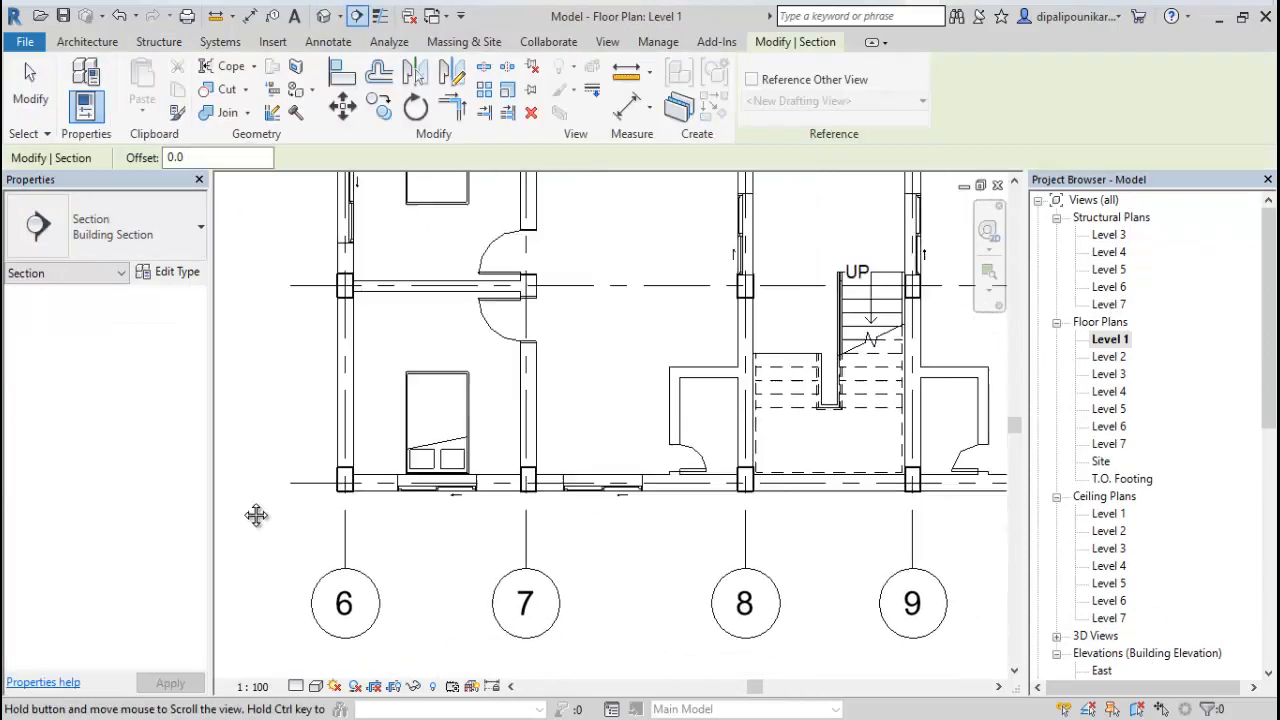
middle_drag(357, 523, 411, 543)
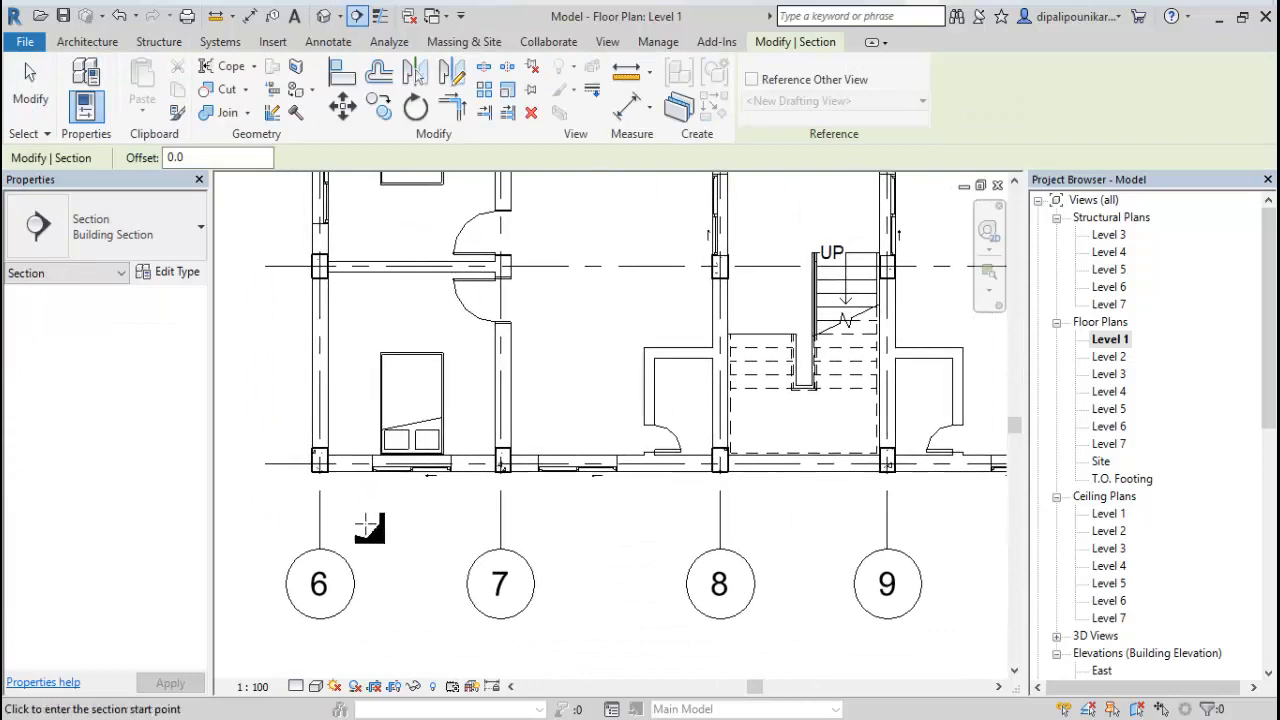
click(281, 459)
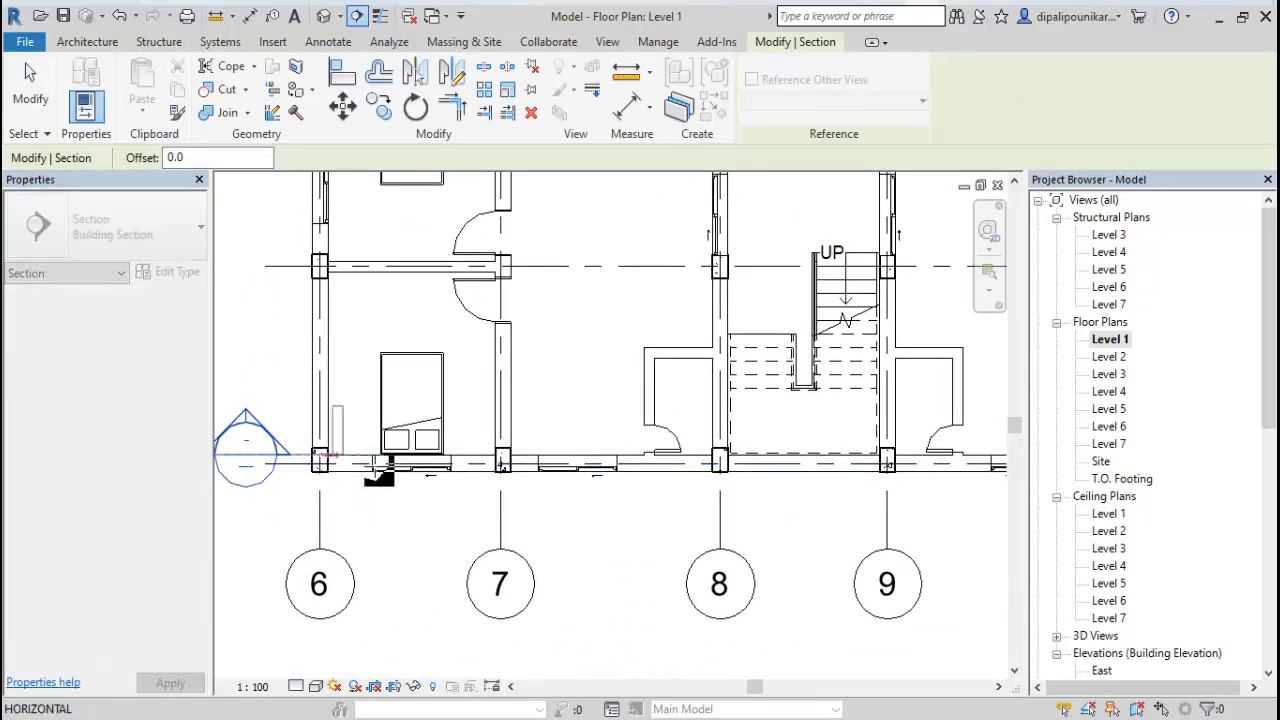
scroll(371, 471, down, 3)
scroll(866, 472, up, 5)
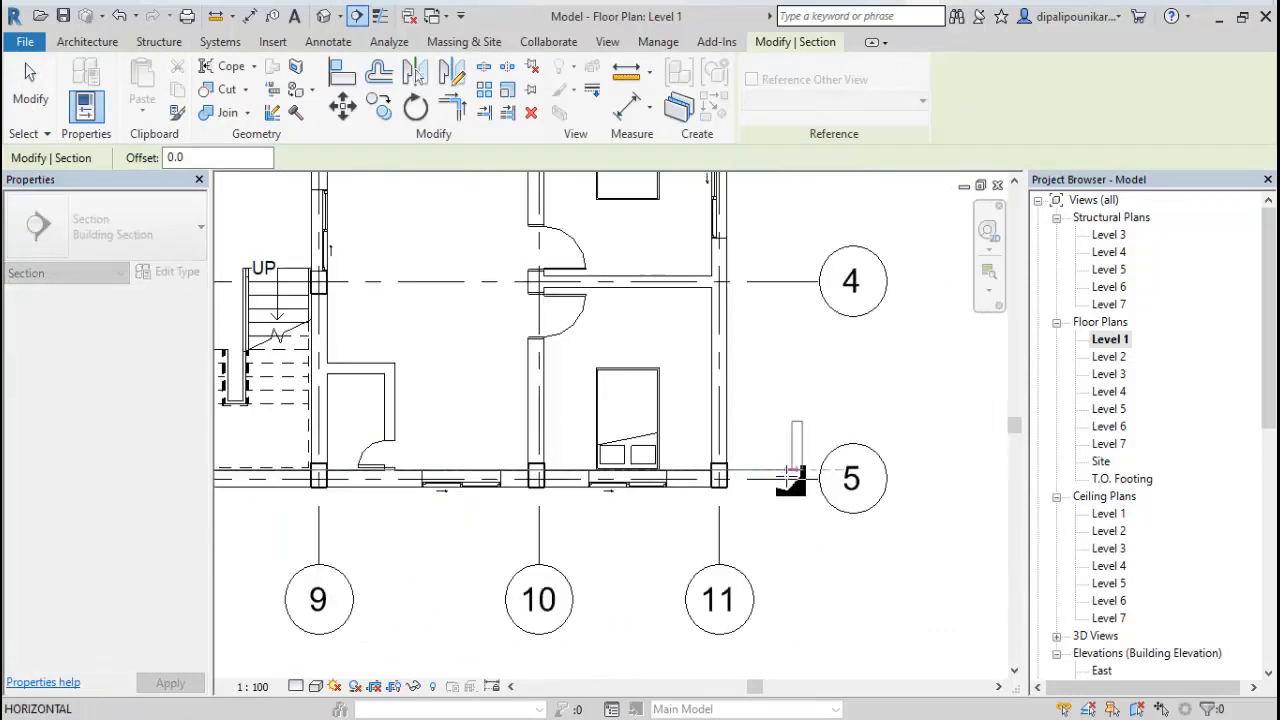
click(796, 470)
key(Escape)
key(Escape)
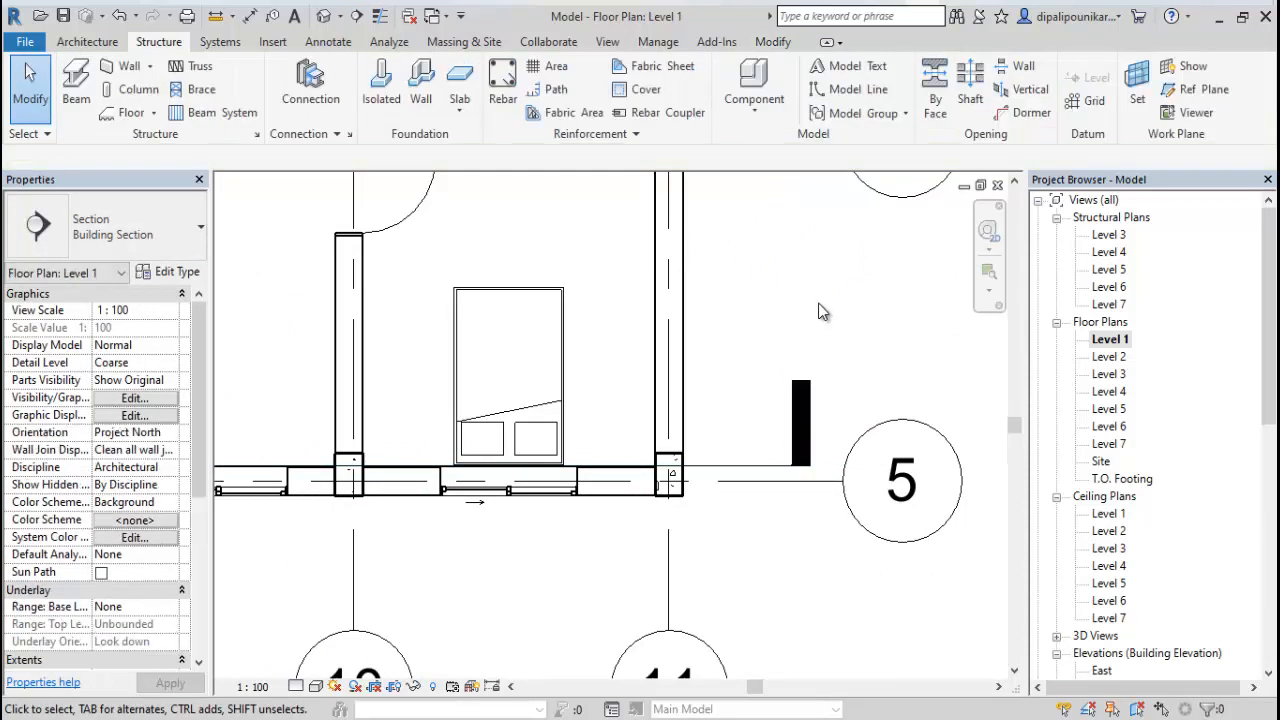
Open the Section 1 view and inspect the columns between grids 6 and 10.
scroll(1150, 583, down, 2)
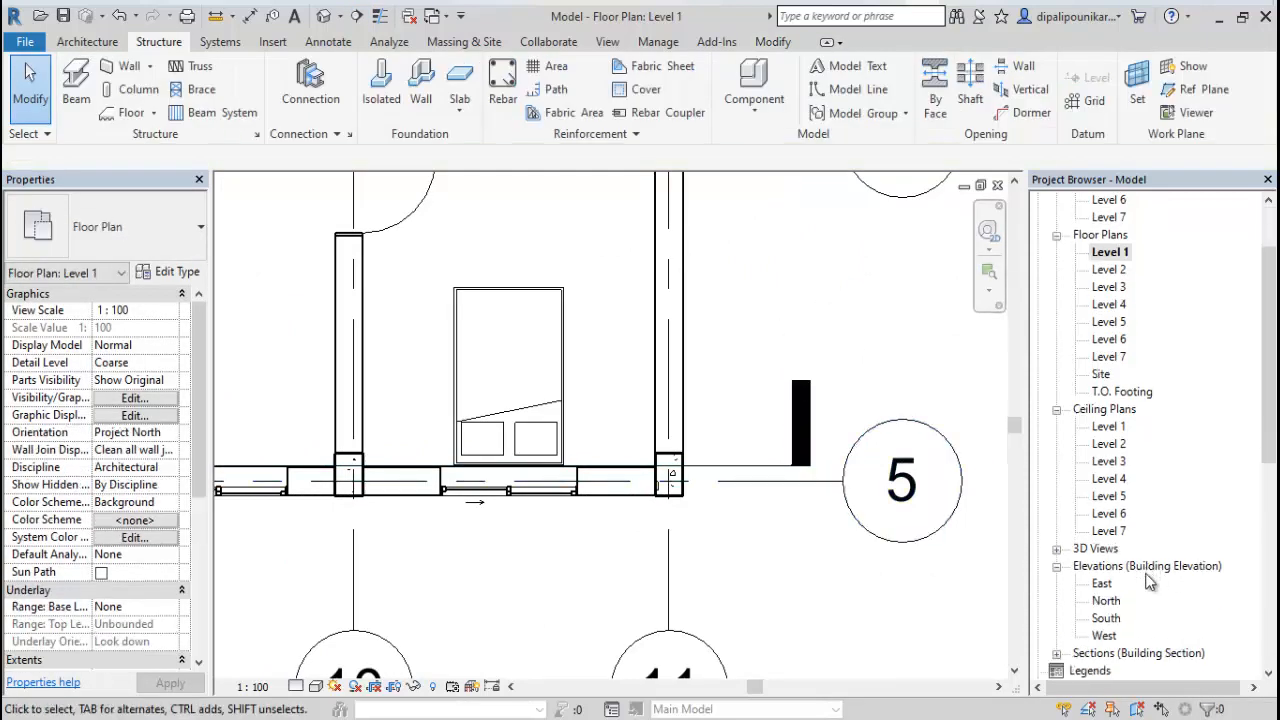
scroll(1068, 566, down, 2)
click(1056, 566)
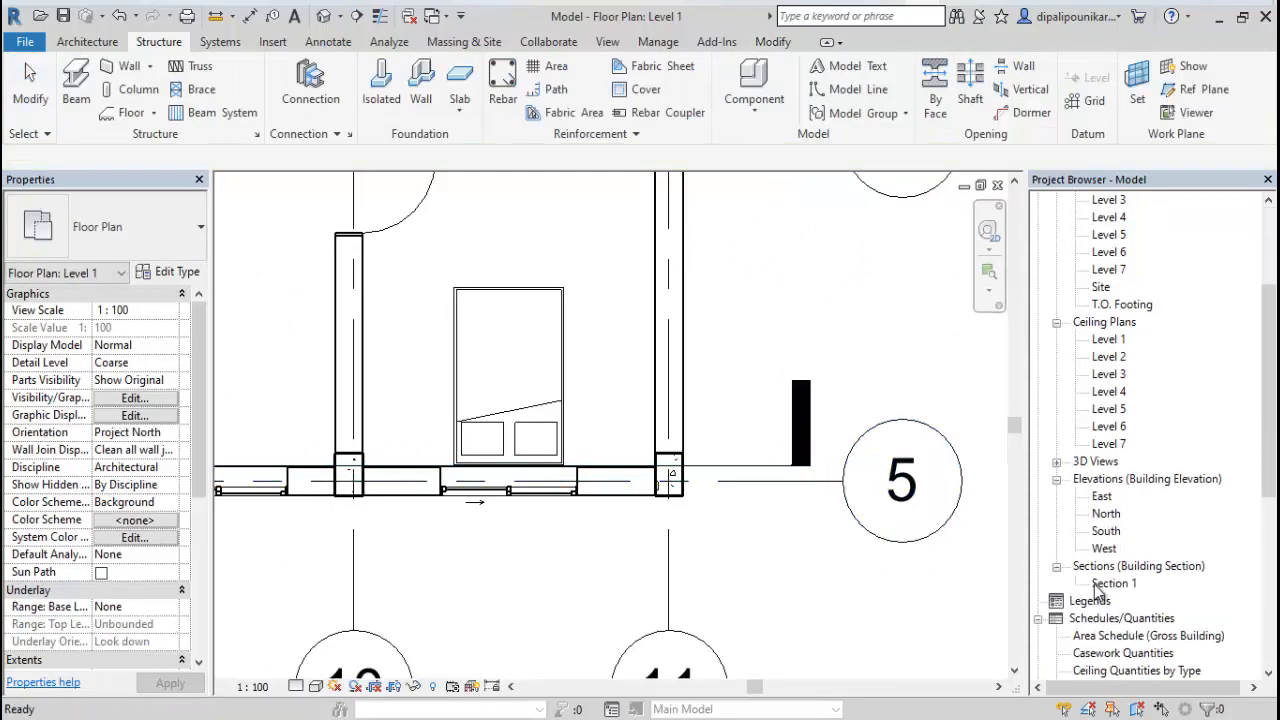
click(1092, 586)
double_click(1100, 584)
scroll(300, 432, up, 5)
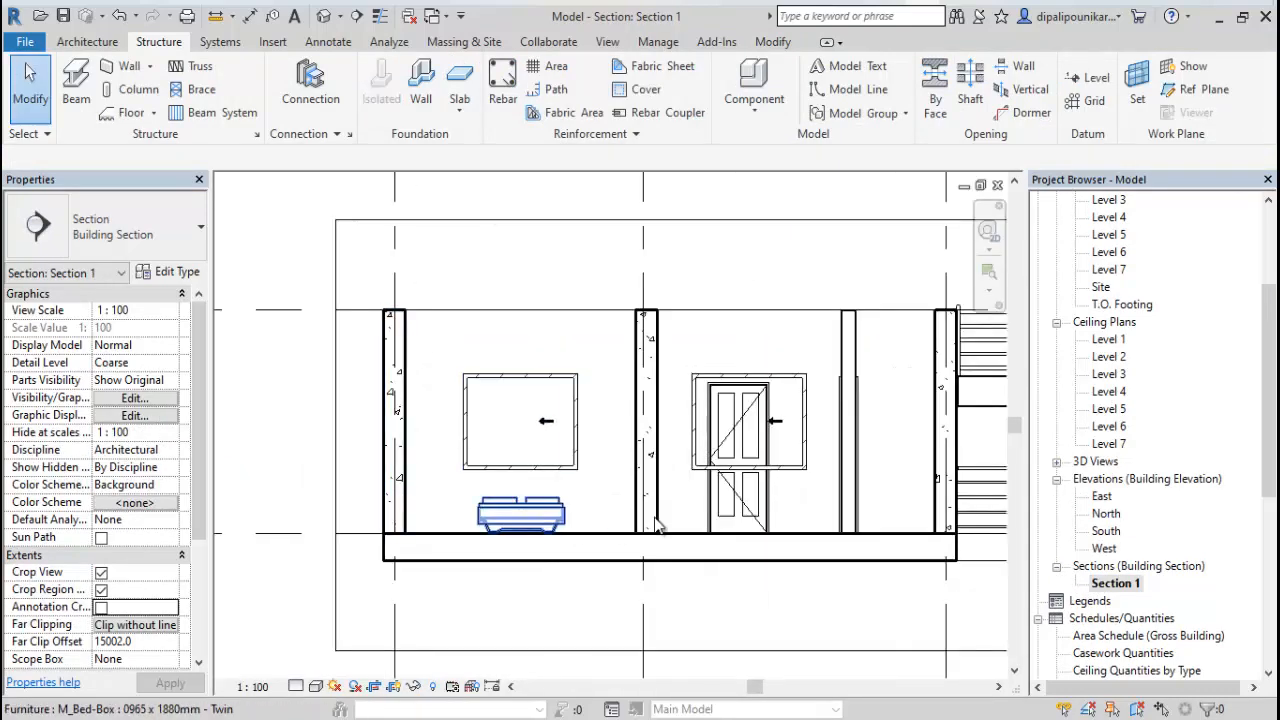
middle_drag(733, 521, 543, 458)
scroll(556, 480, down, 2)
scroll(558, 540, down, 1)
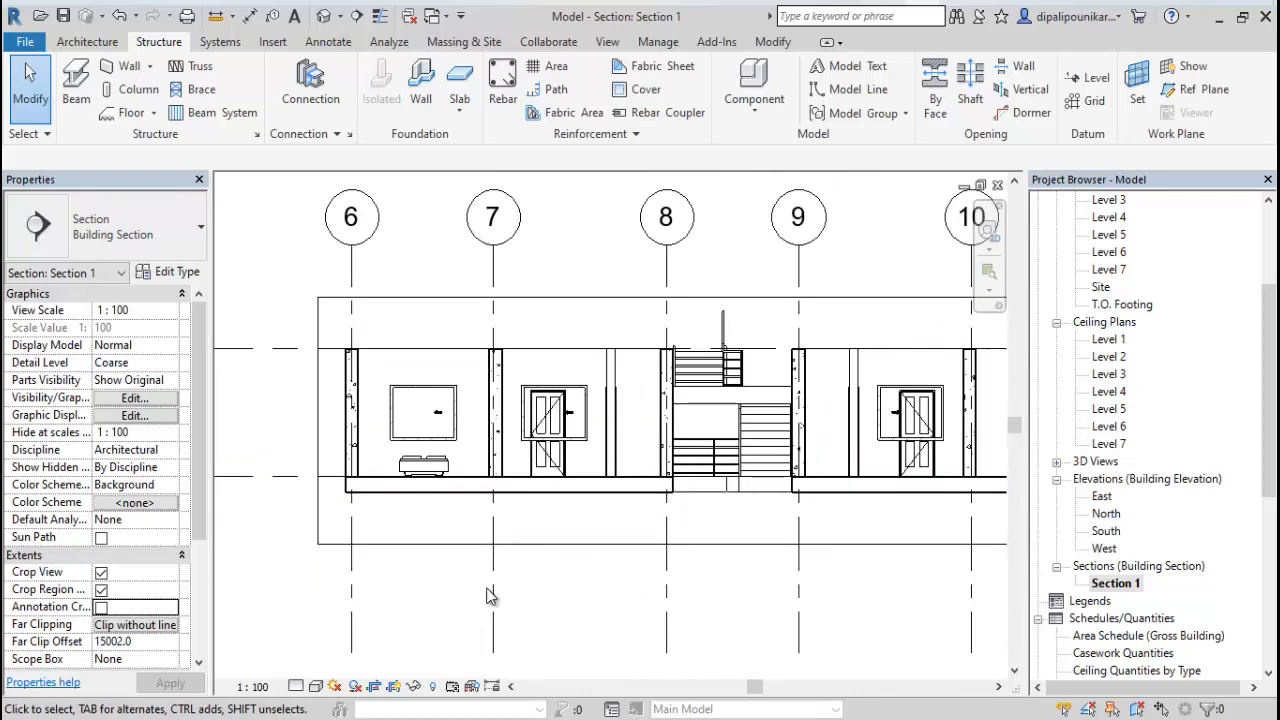
Set the section's visual style to Consistent Colors and look over the columns from grid 6 to grid 11.
click(316, 686)
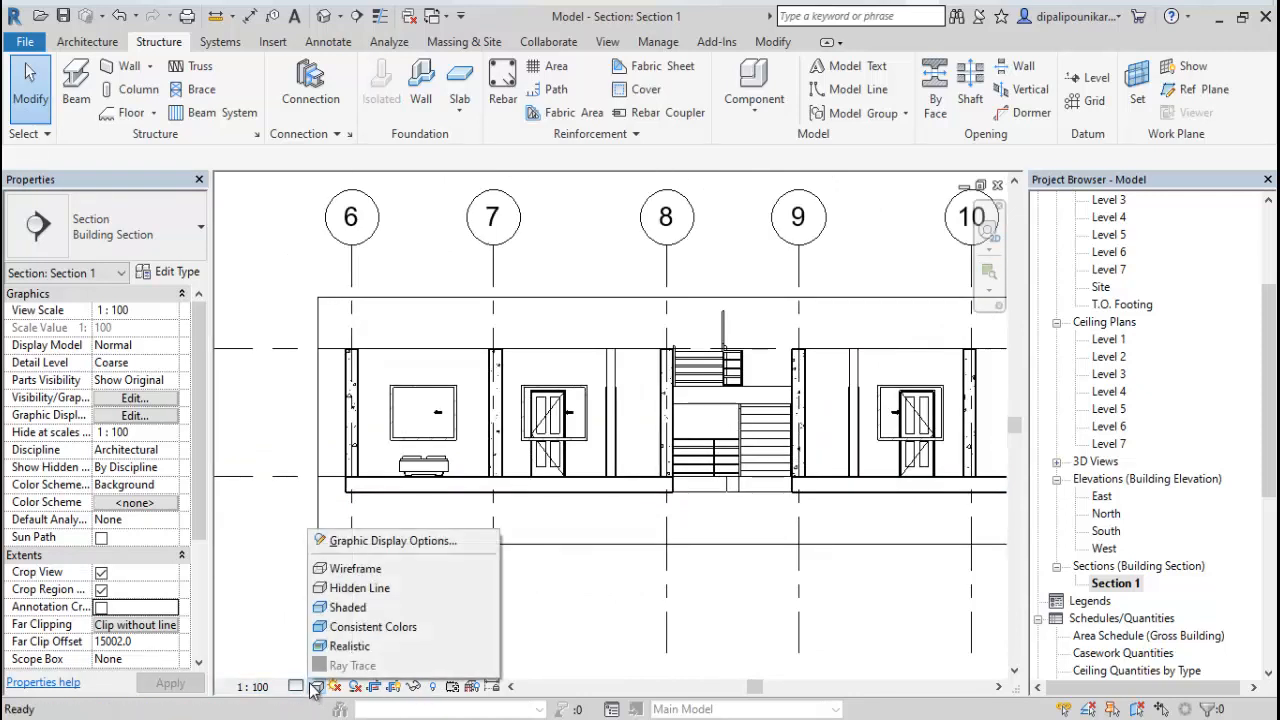
click(330, 630)
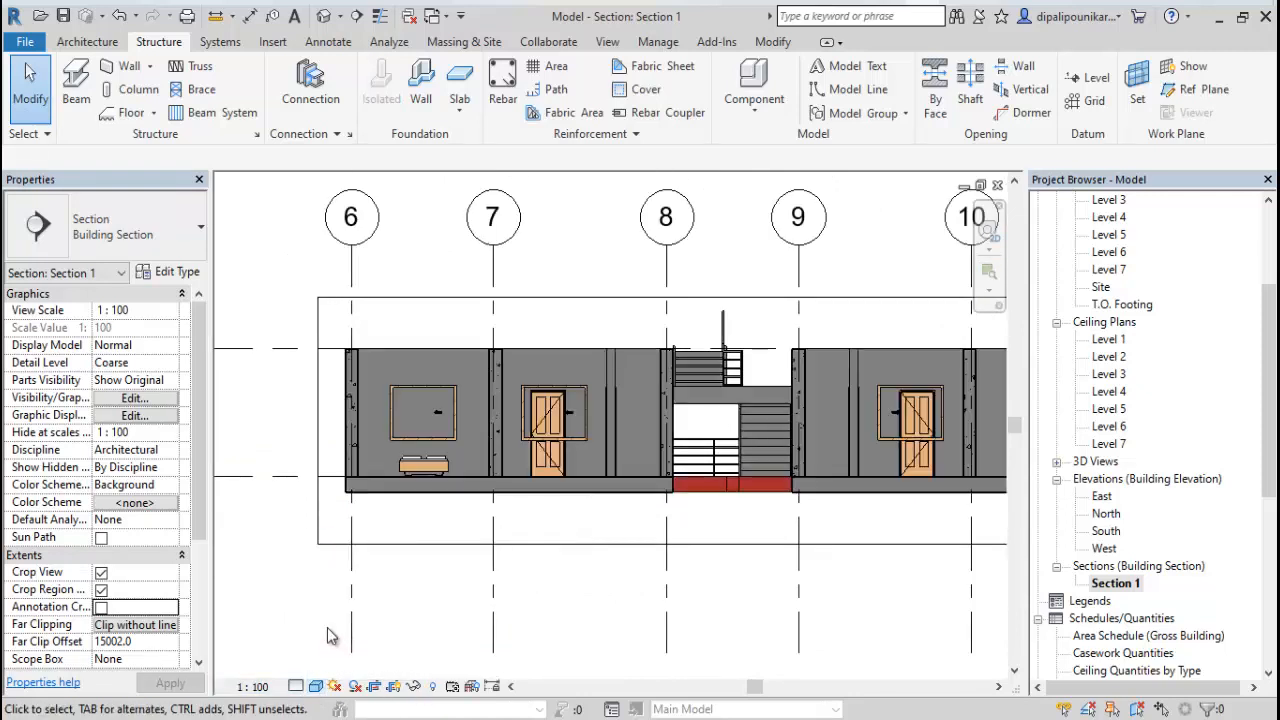
middle_drag(595, 635, 556, 643)
middle_drag(608, 611, 463, 591)
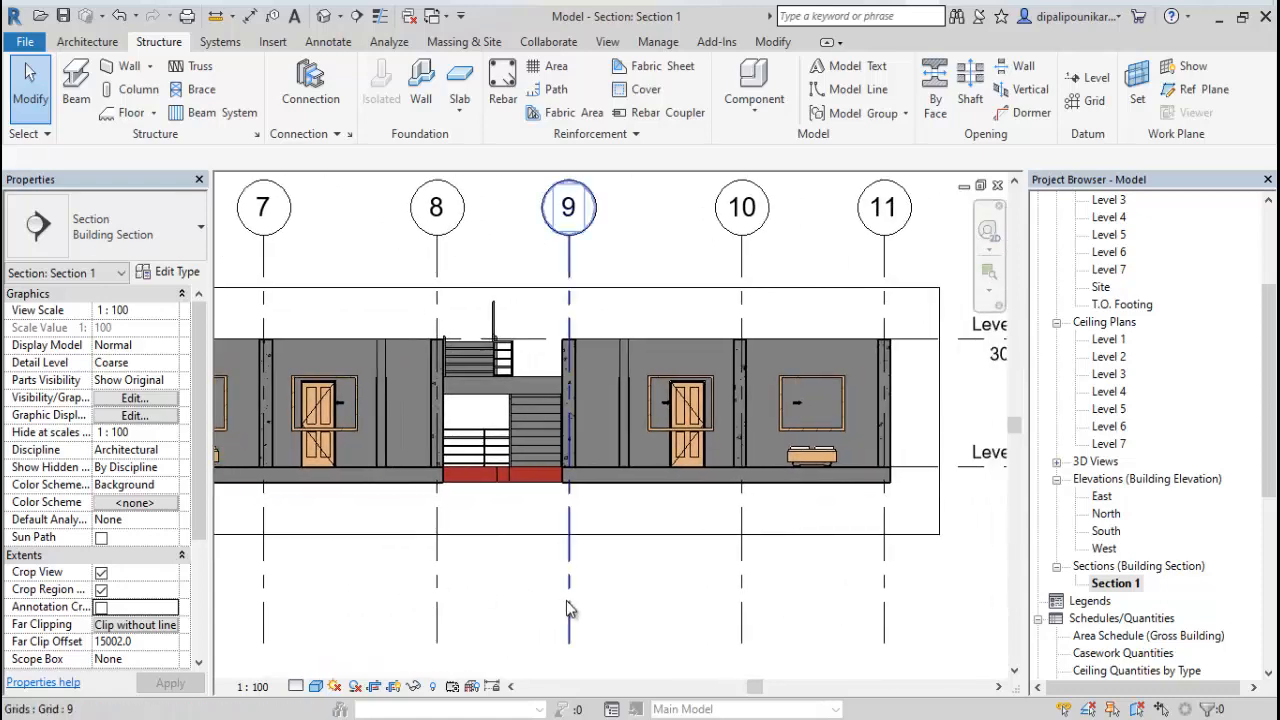
middle_drag(526, 631, 641, 628)
Try the Shaded and Hidden Line visual styles on the section.
click(315, 686)
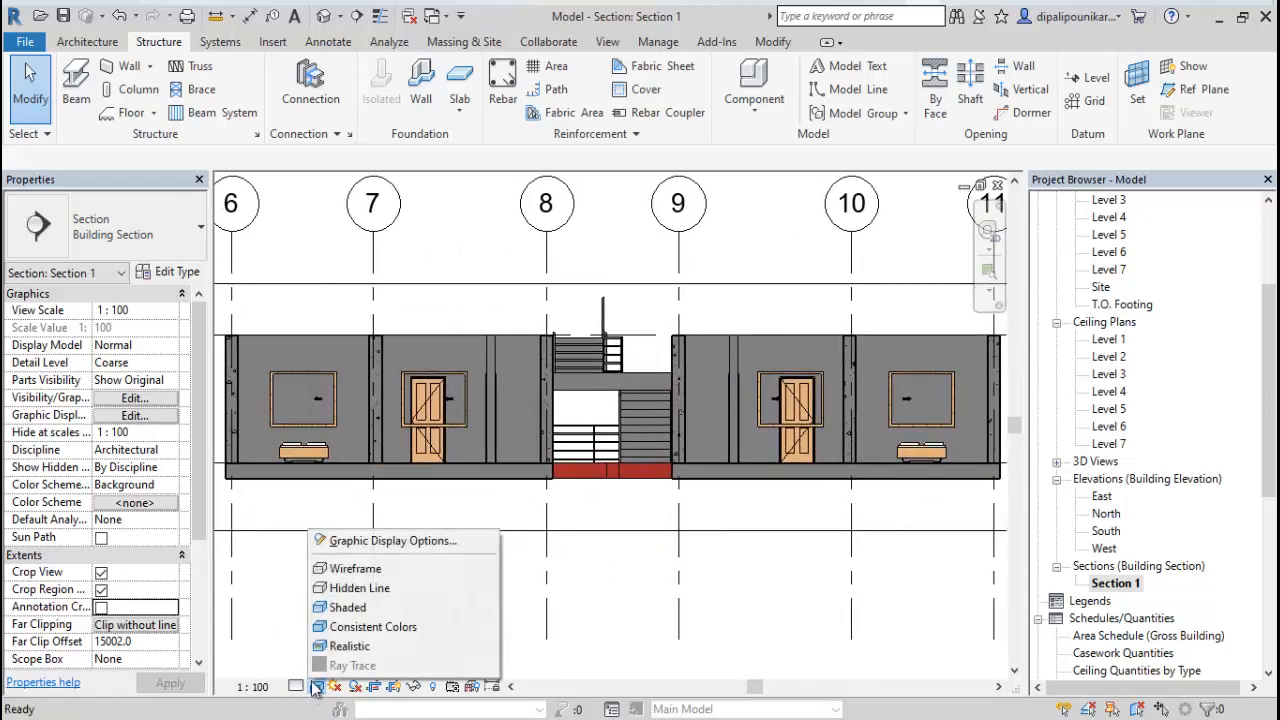
click(340, 607)
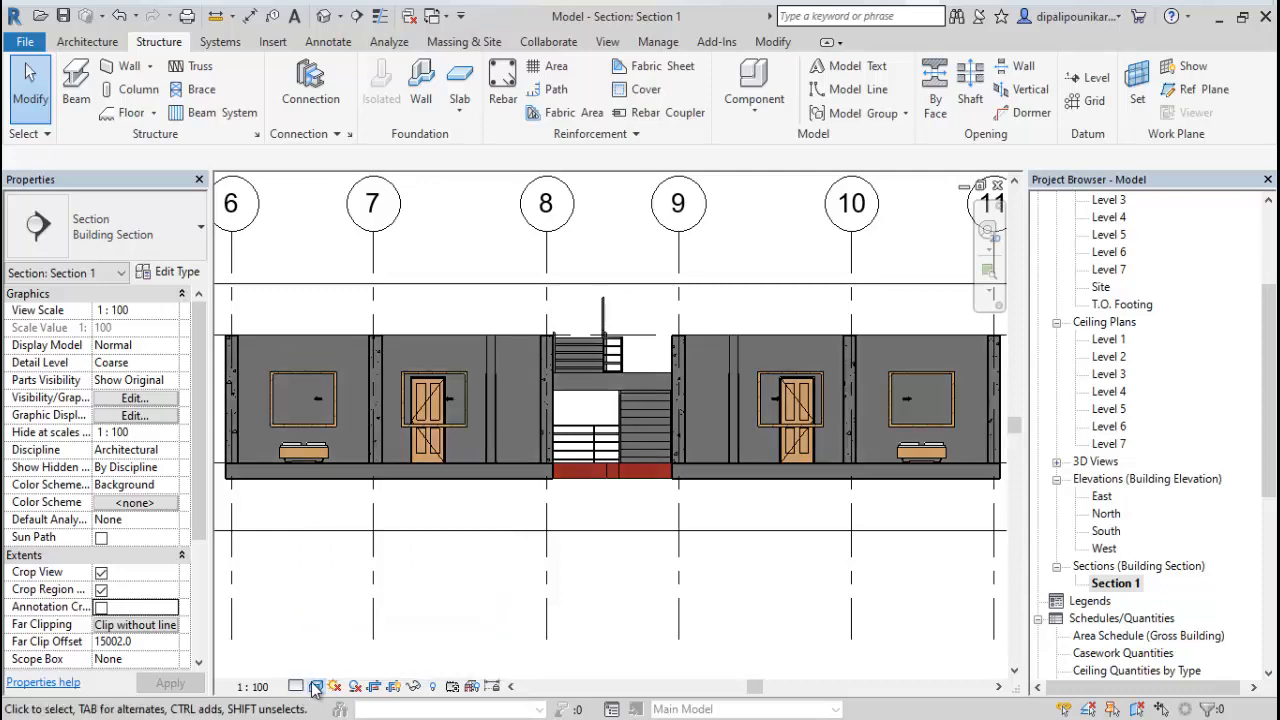
click(315, 686)
click(345, 593)
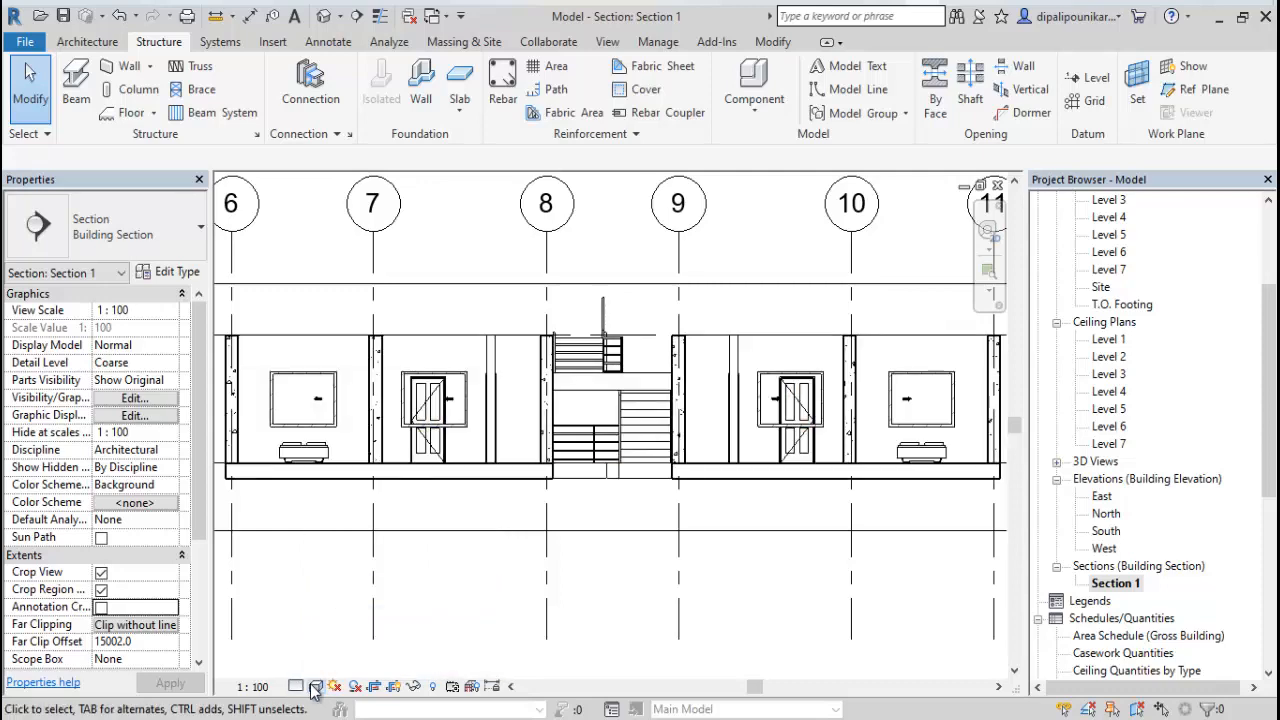
Set the section's visual style to Wireframe and examine the columns at grids 6 and 7.
click(315, 686)
click(338, 571)
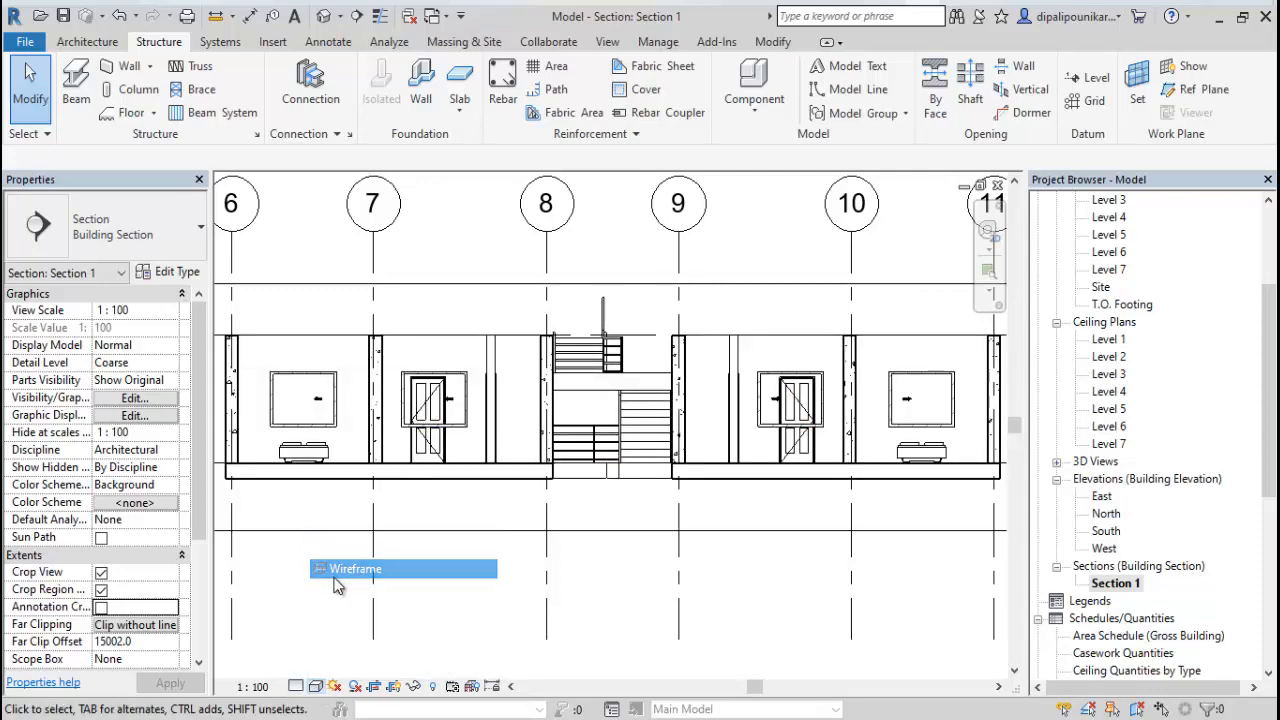
click(317, 686)
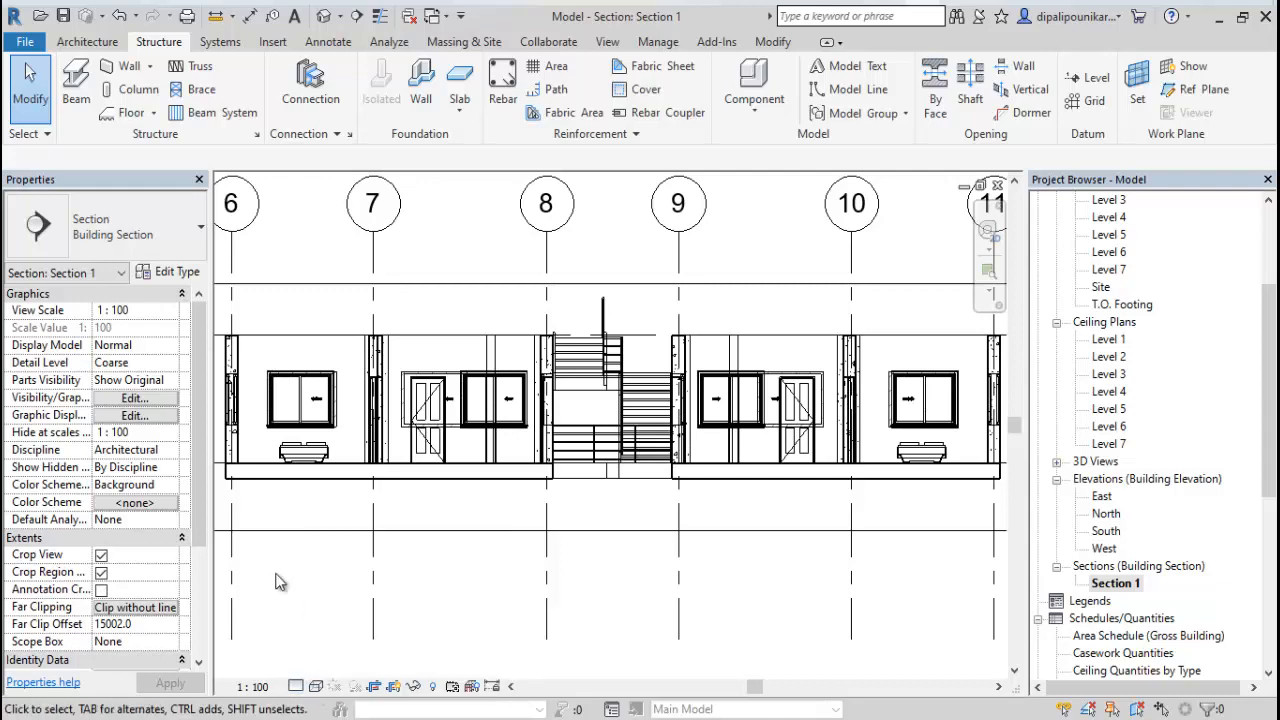
scroll(223, 430, up, 3)
scroll(223, 430, up, 3)
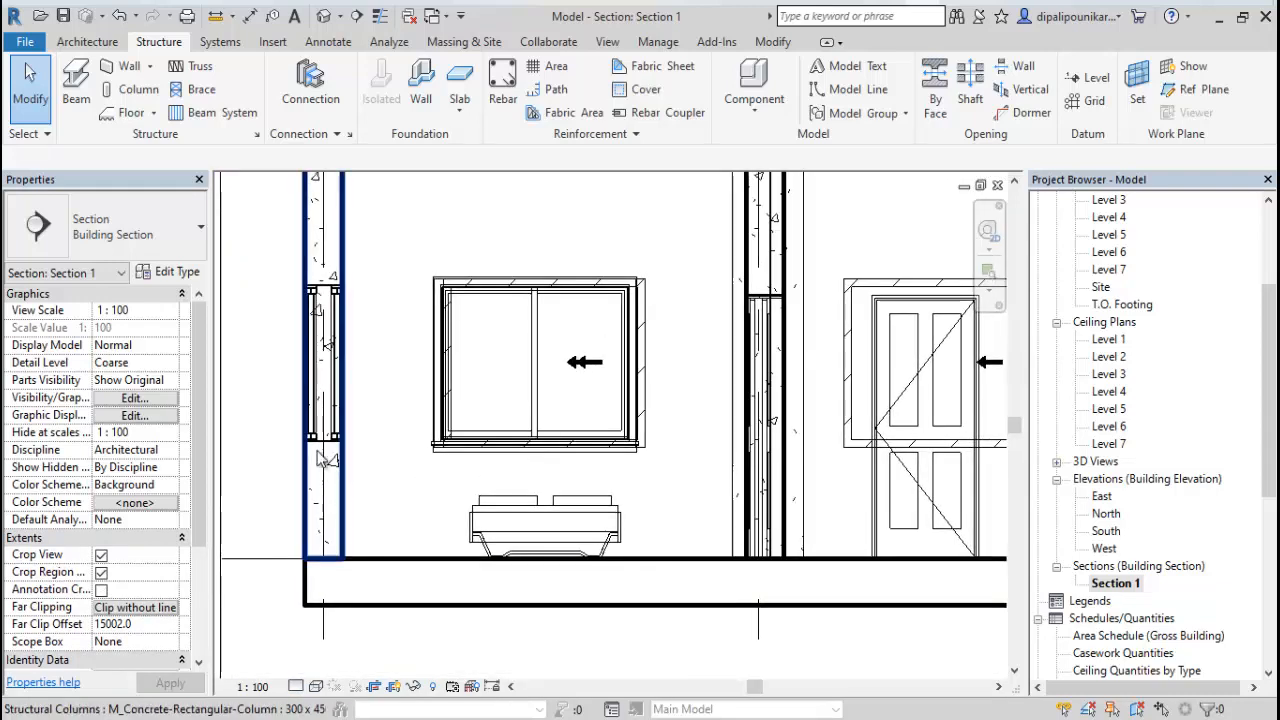
scroll(309, 375, down, 2)
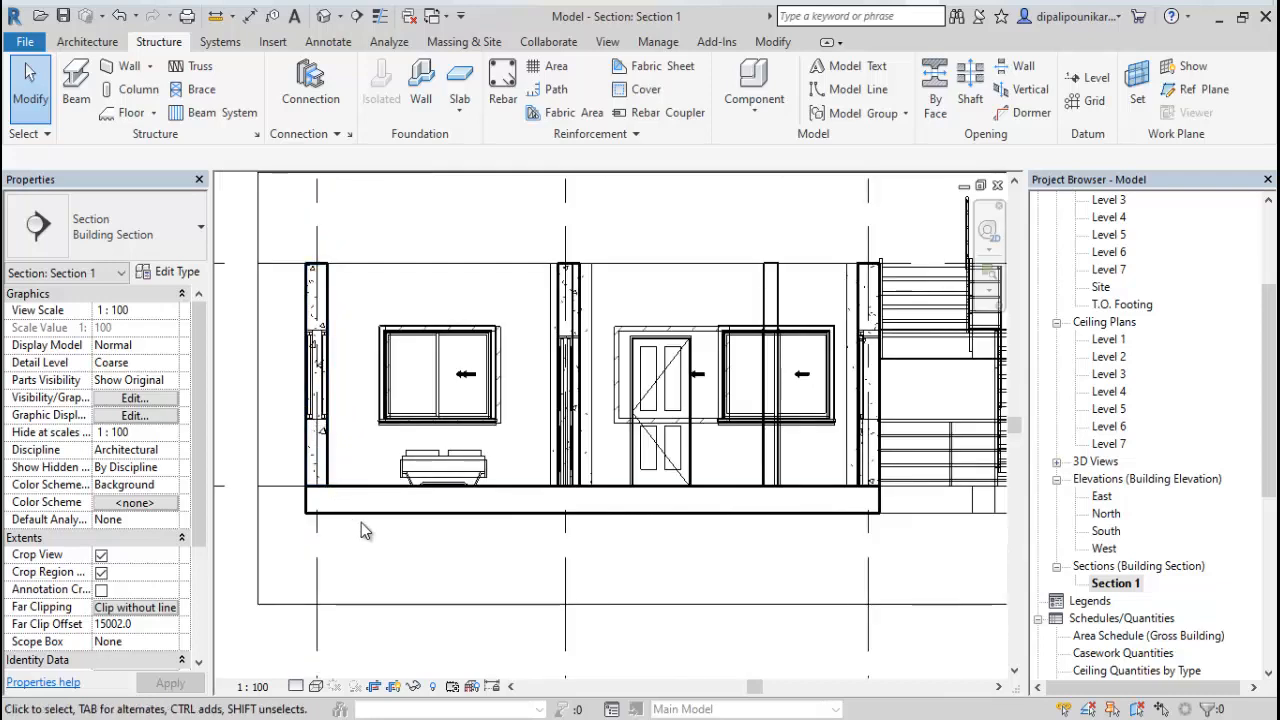